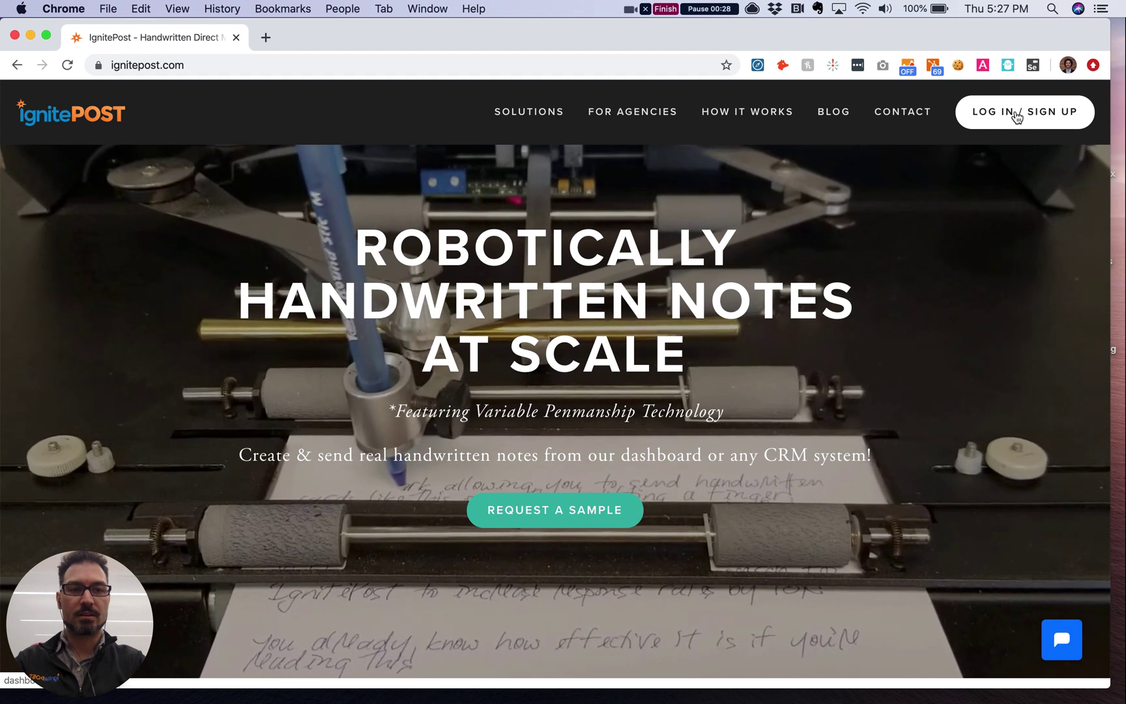
Step: Start a new IgnitePost account and enter the first and last name
click(1016, 116)
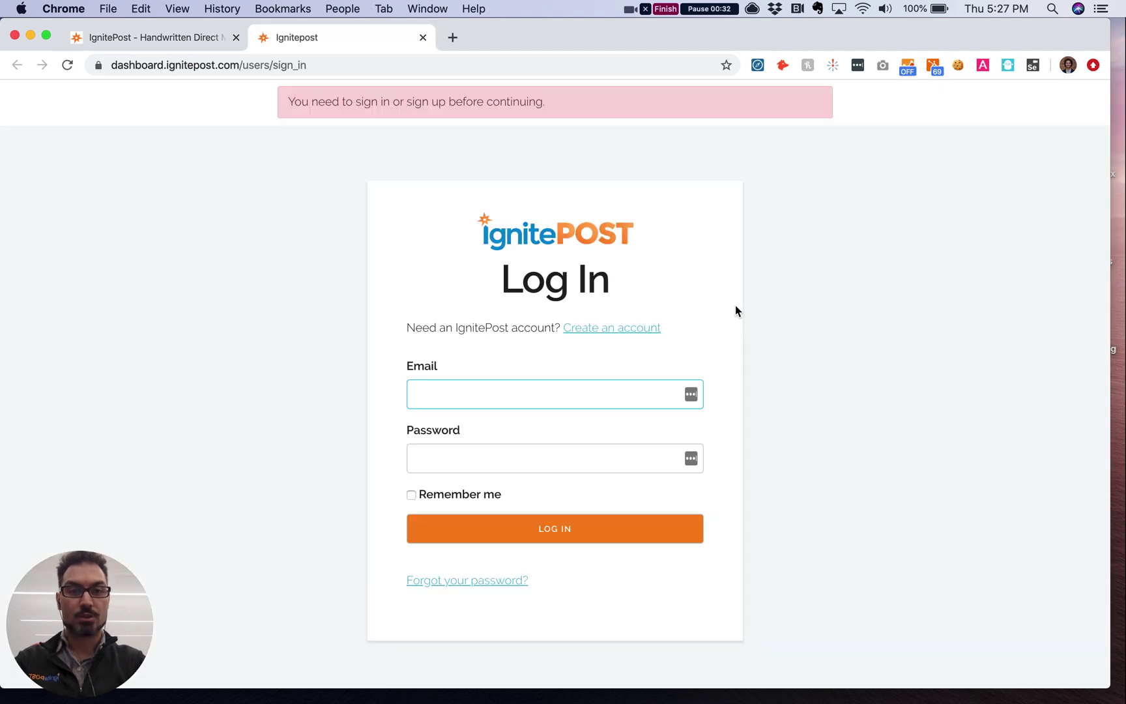
click(596, 331)
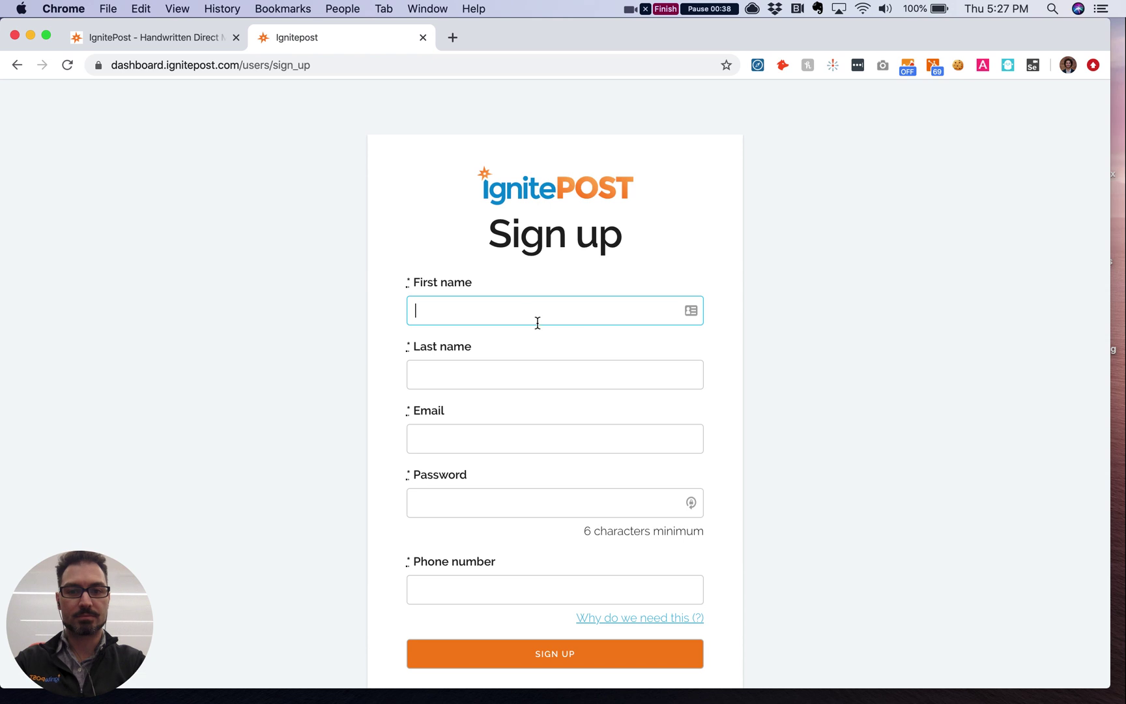
click(528, 312)
text(Arian)
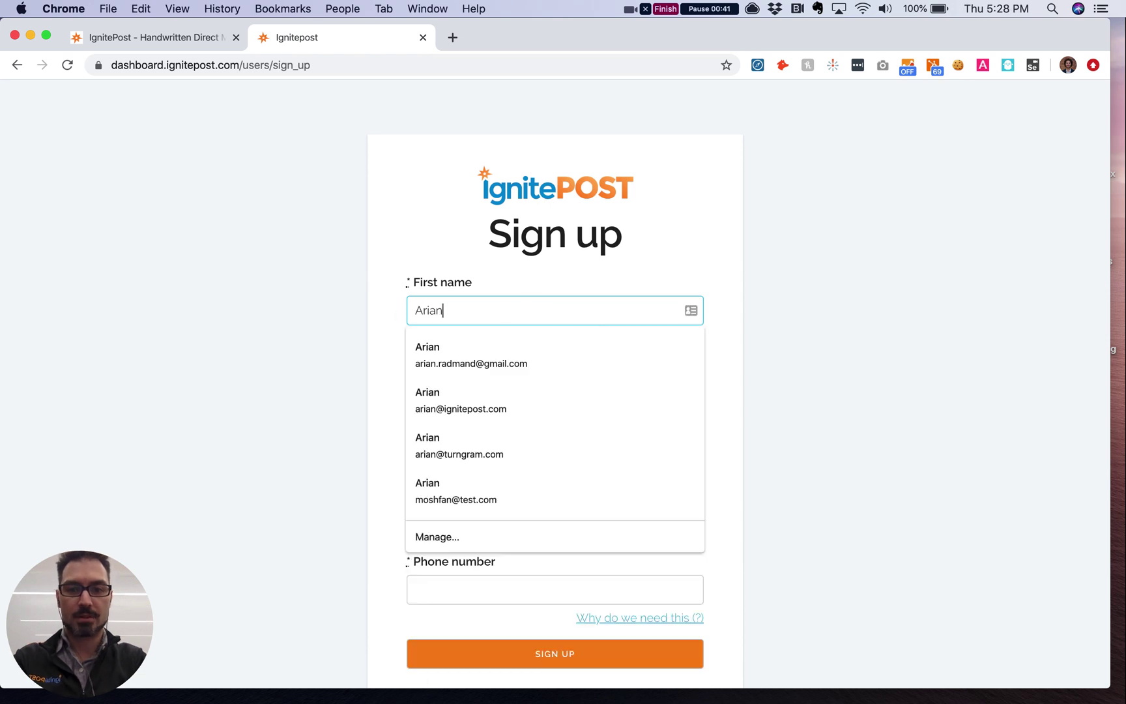
key(Tab)
text(Radmand)
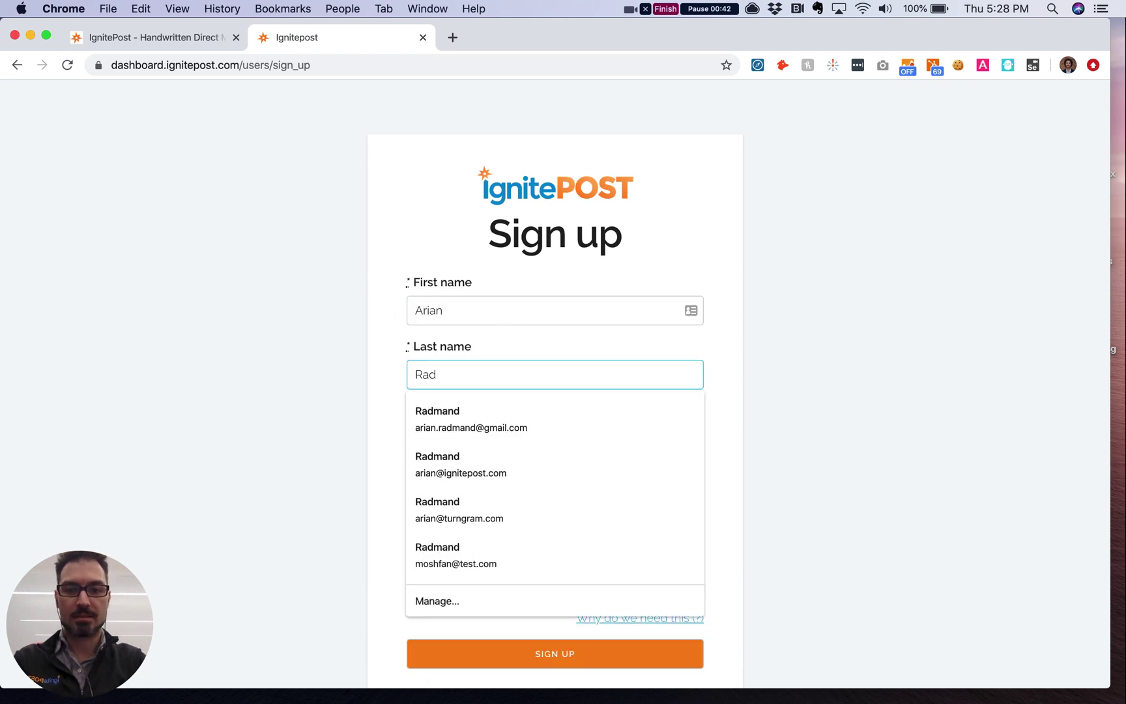
Step: Fill in the account e-mail, password and the suggested full phone number
click(554, 439)
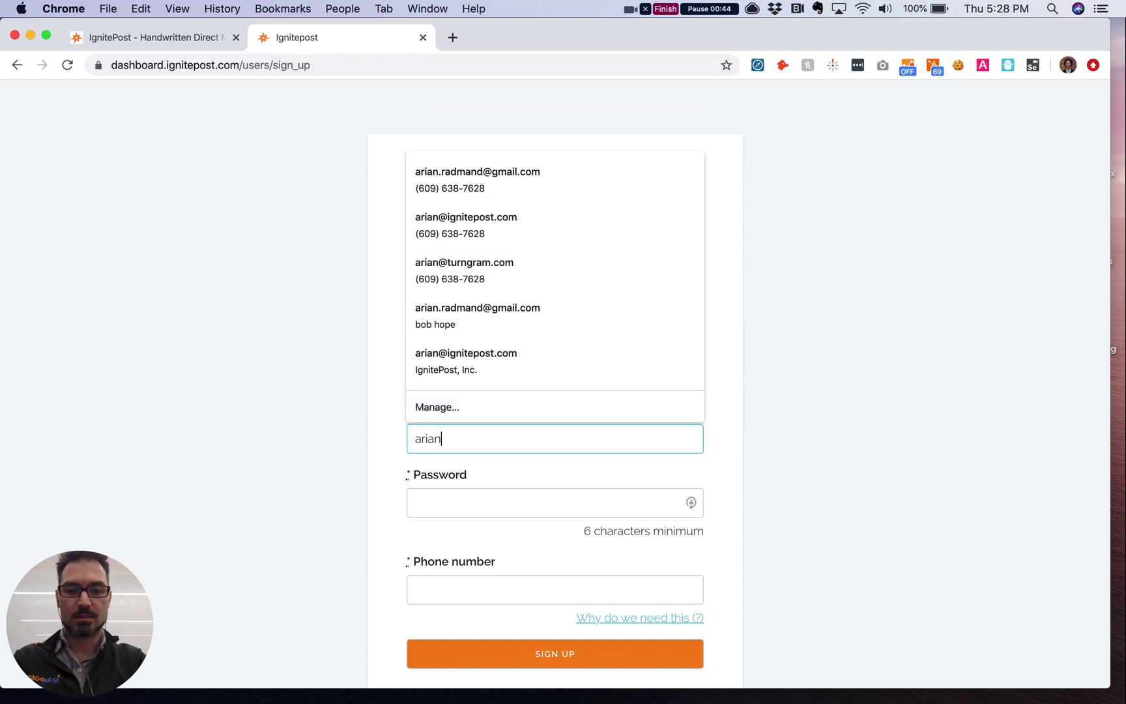
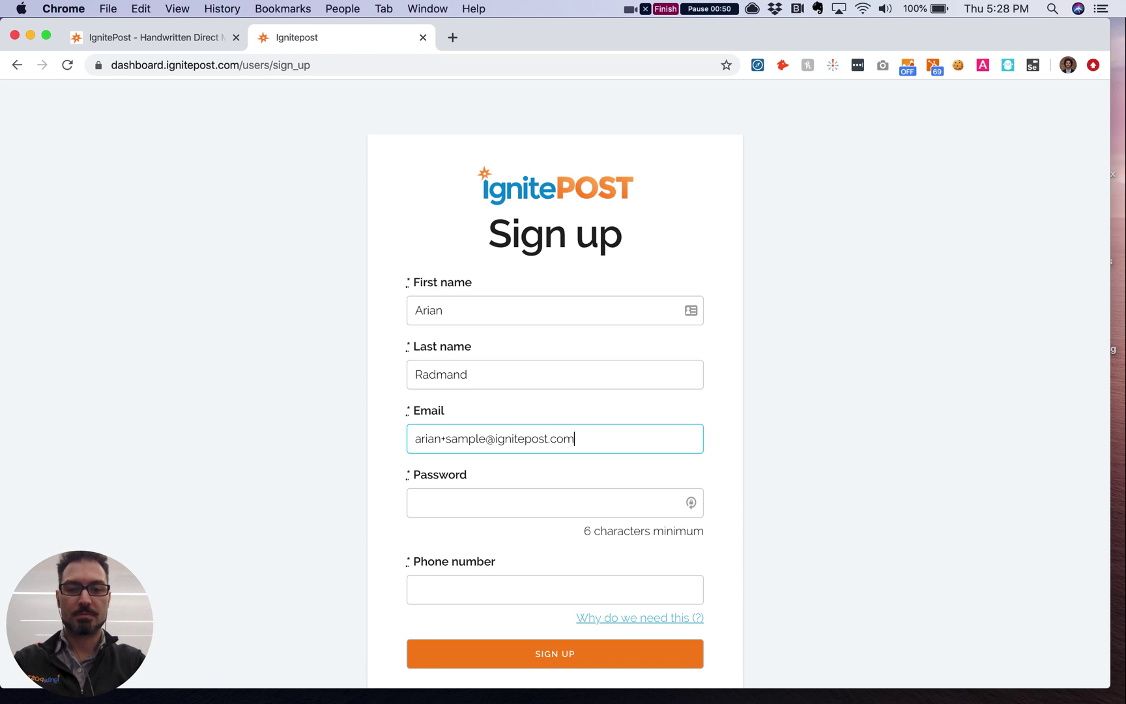
key(Tab)
text(********)
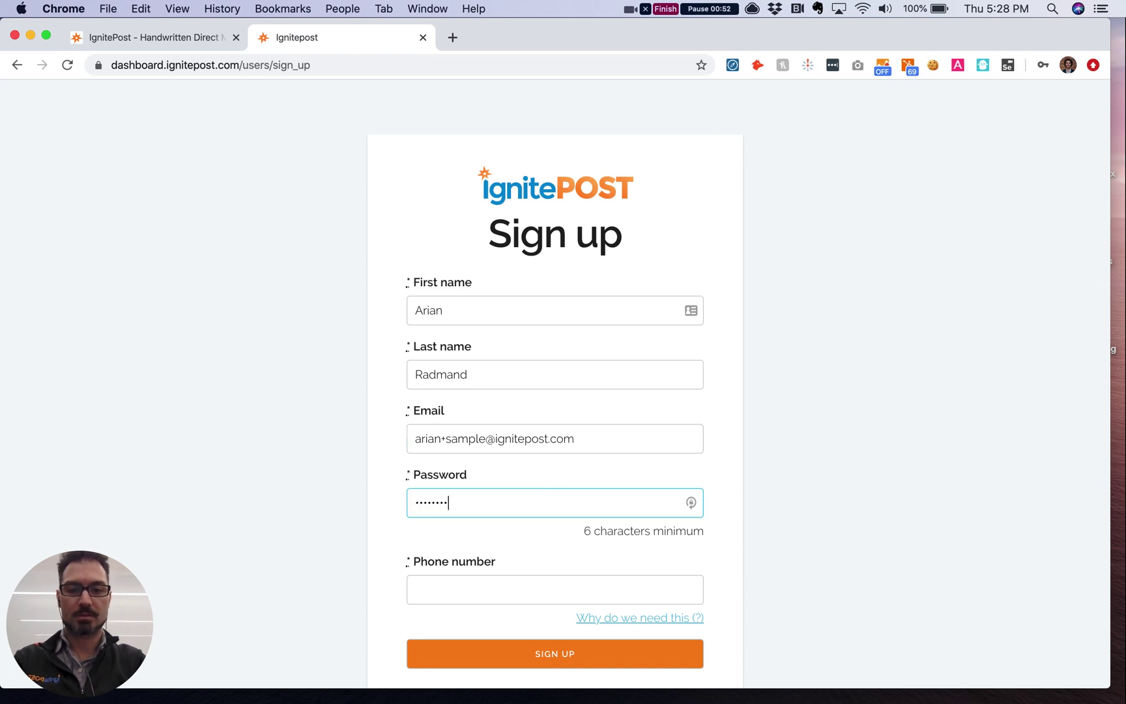
key(Tab)
text(5555555)
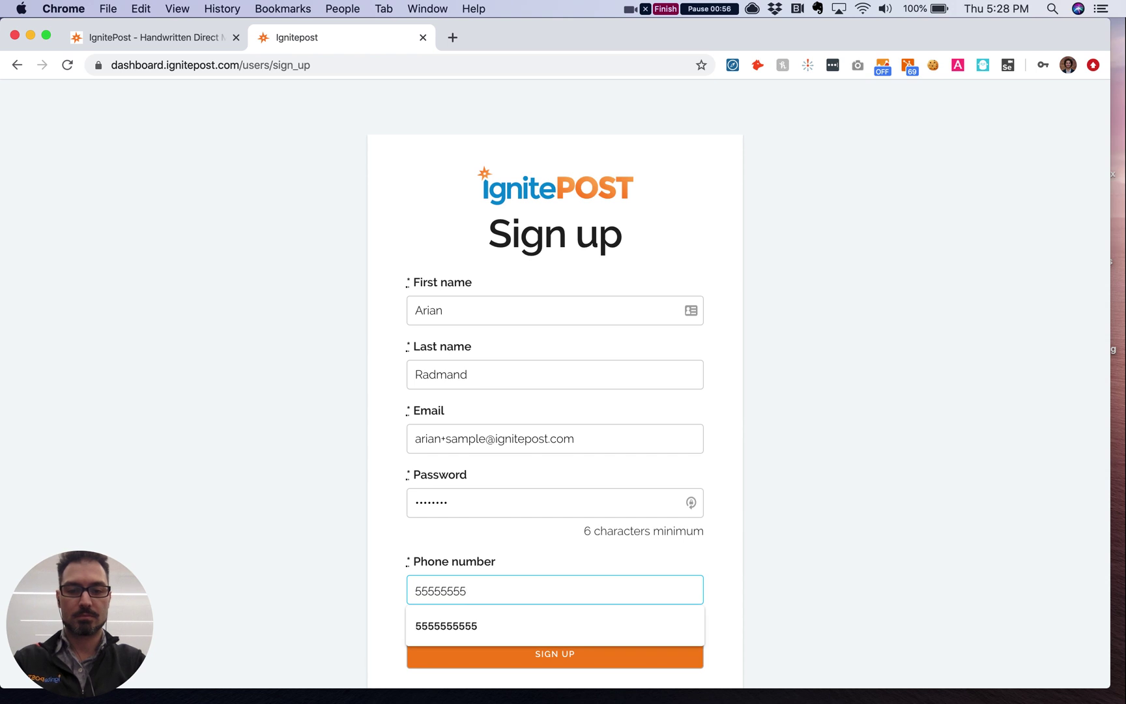
text(55)
click(469, 626)
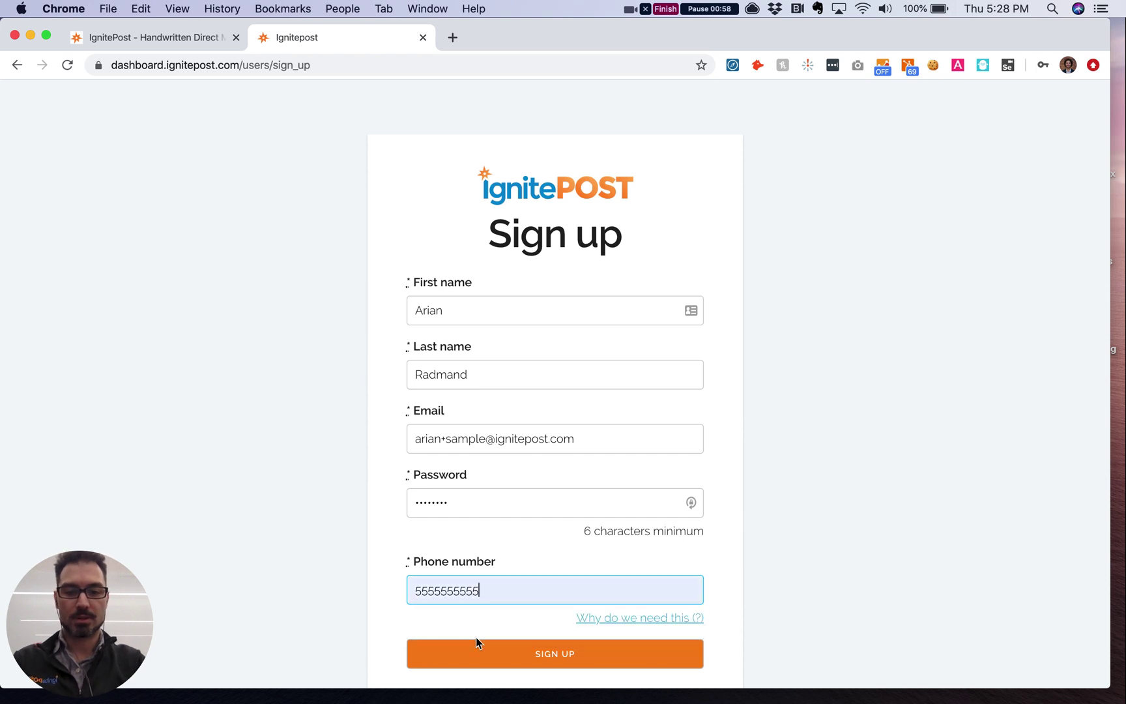
Step: Submit the sign-up form, then start a new campaign from the empty dashboard
click(531, 653)
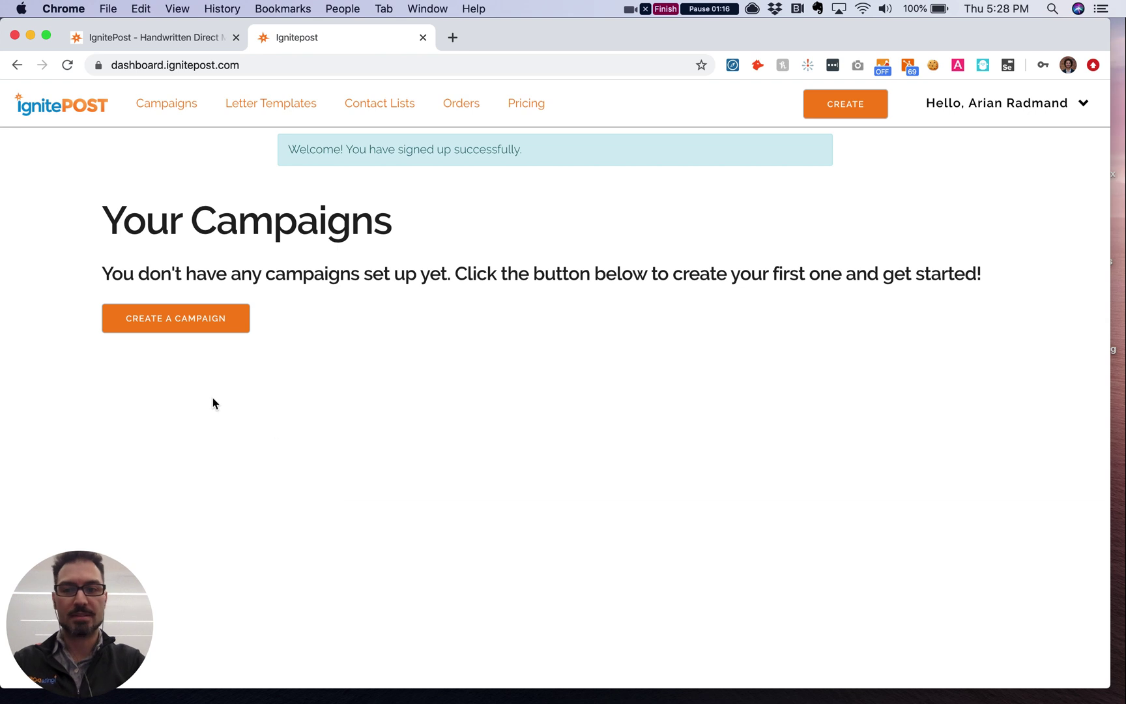
click(179, 320)
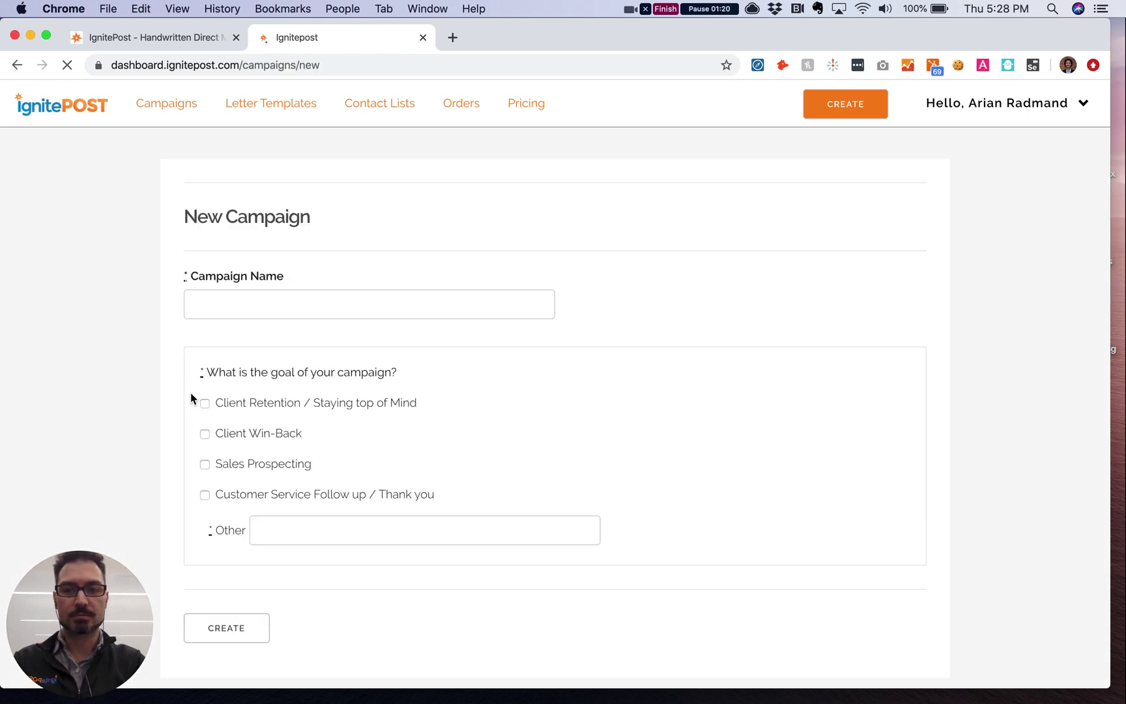
Step: Create the 'August Birthdays' campaign with the Client Retention / Staying top of Mind goal
scroll(215, 313, down, 2)
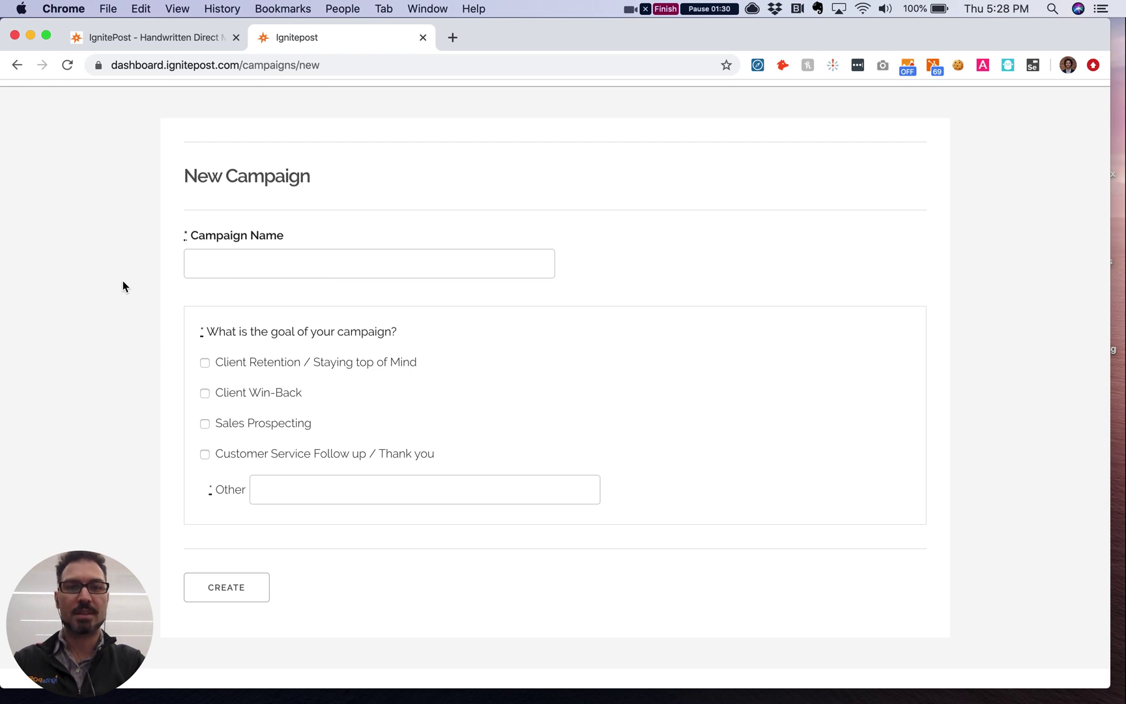
click(217, 264)
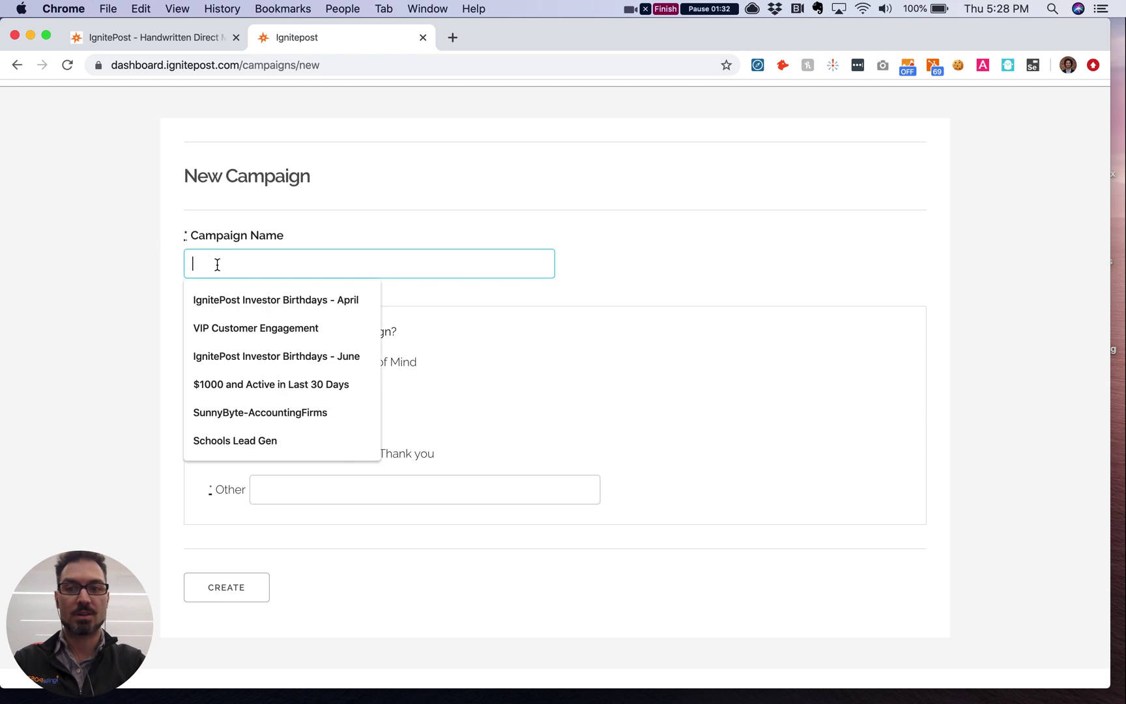
text(August )
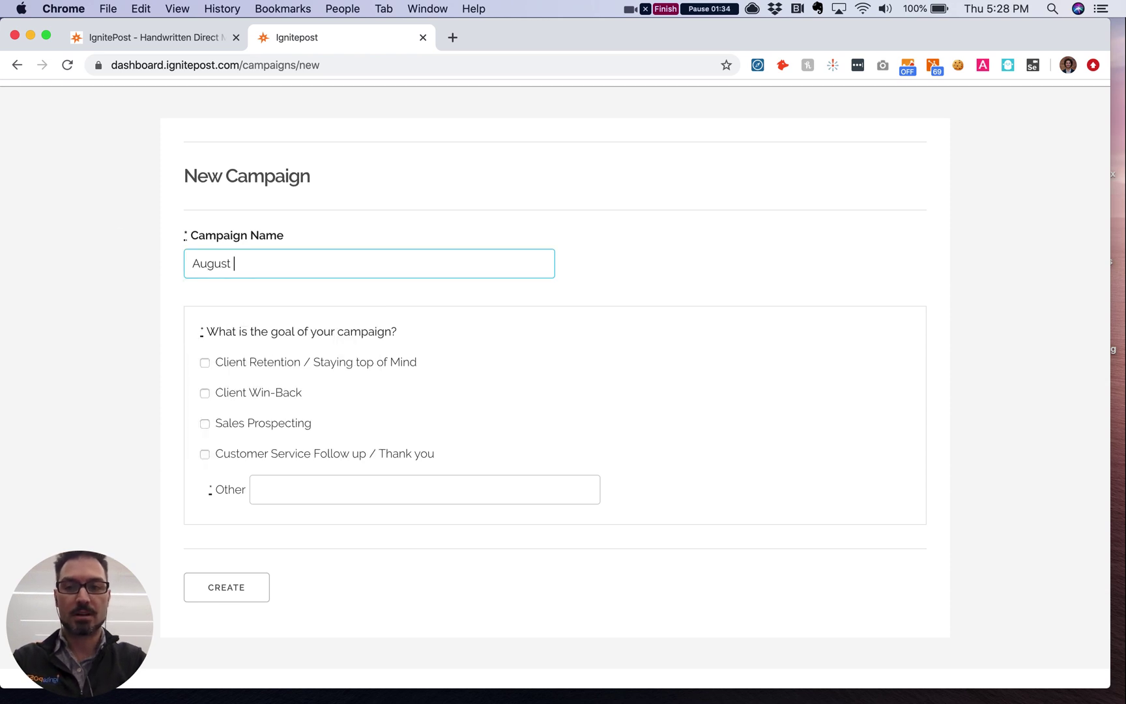
text(Birthday)
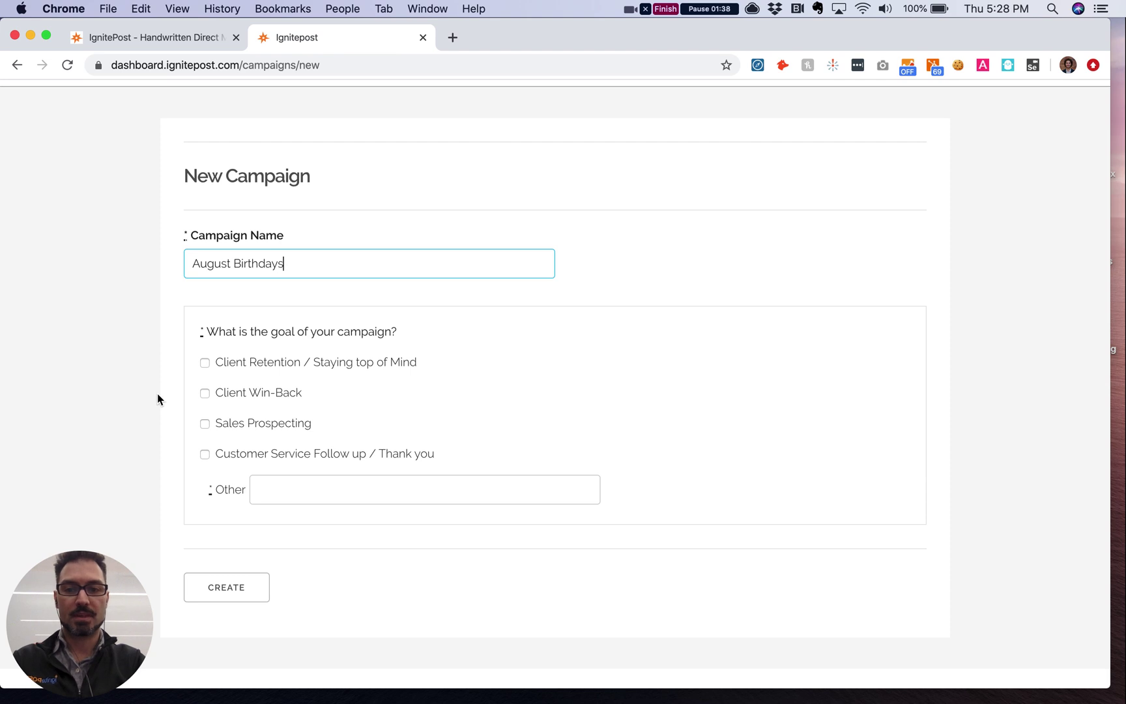
text(s)
click(204, 362)
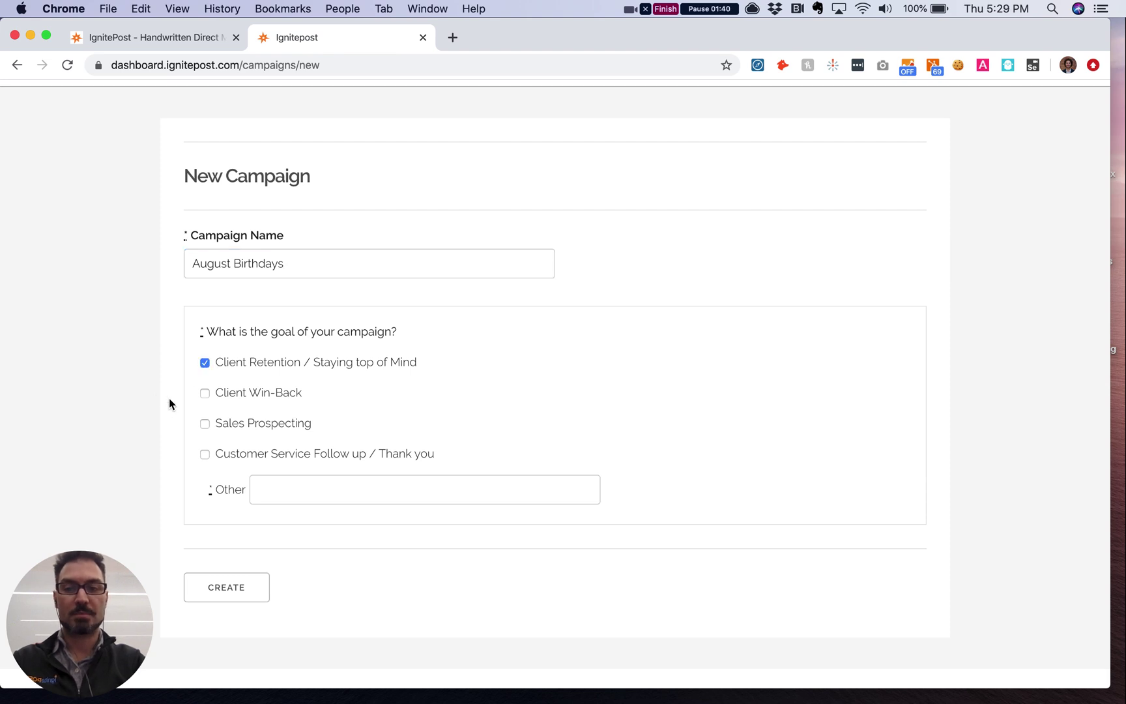
scroll(170, 404, up, 1)
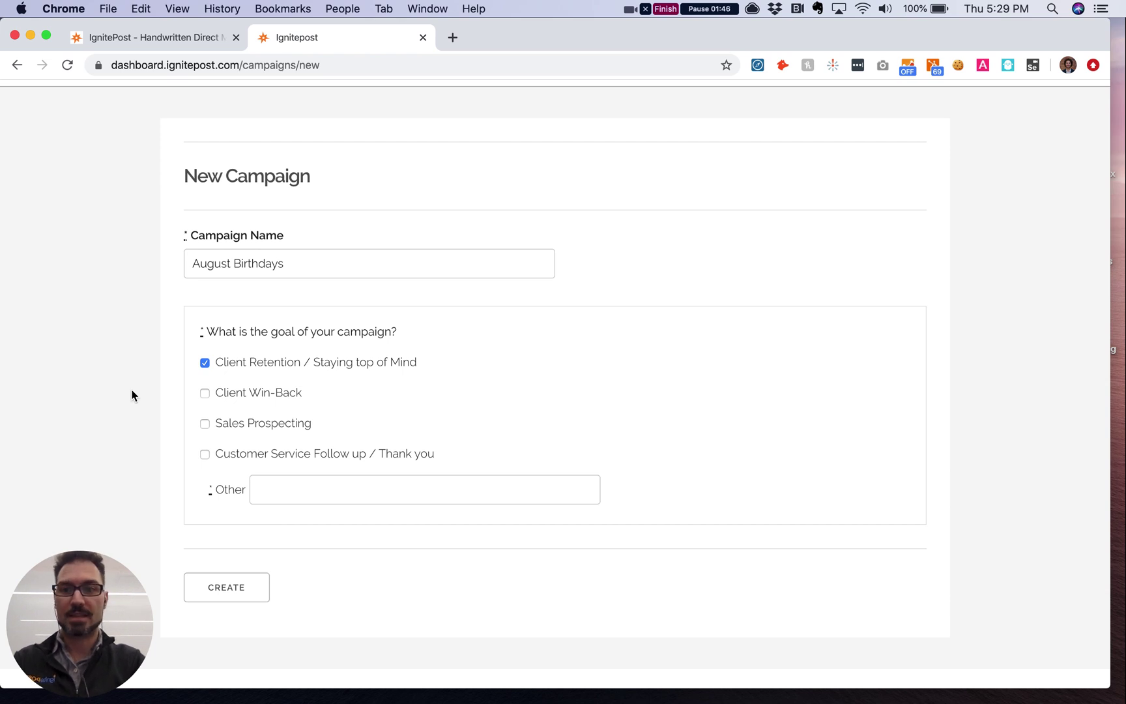
click(228, 589)
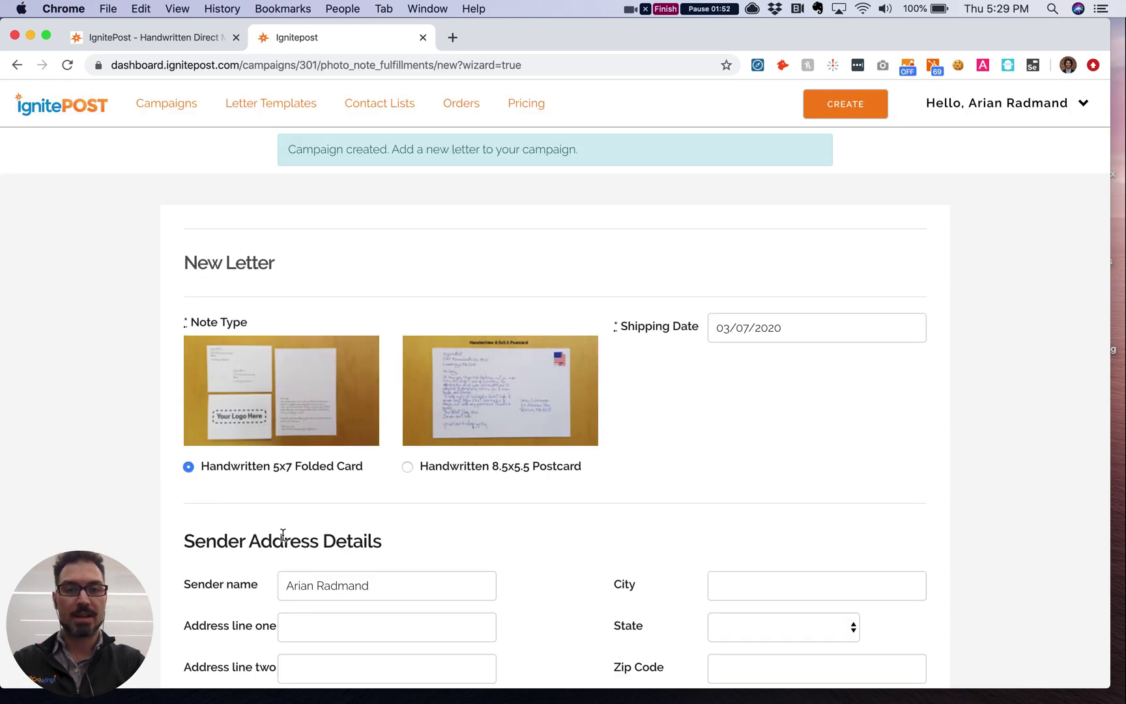
Step: Set the folded card's shipping date to August 1, 2020 in the calendar
scroll(283, 535, down, 3)
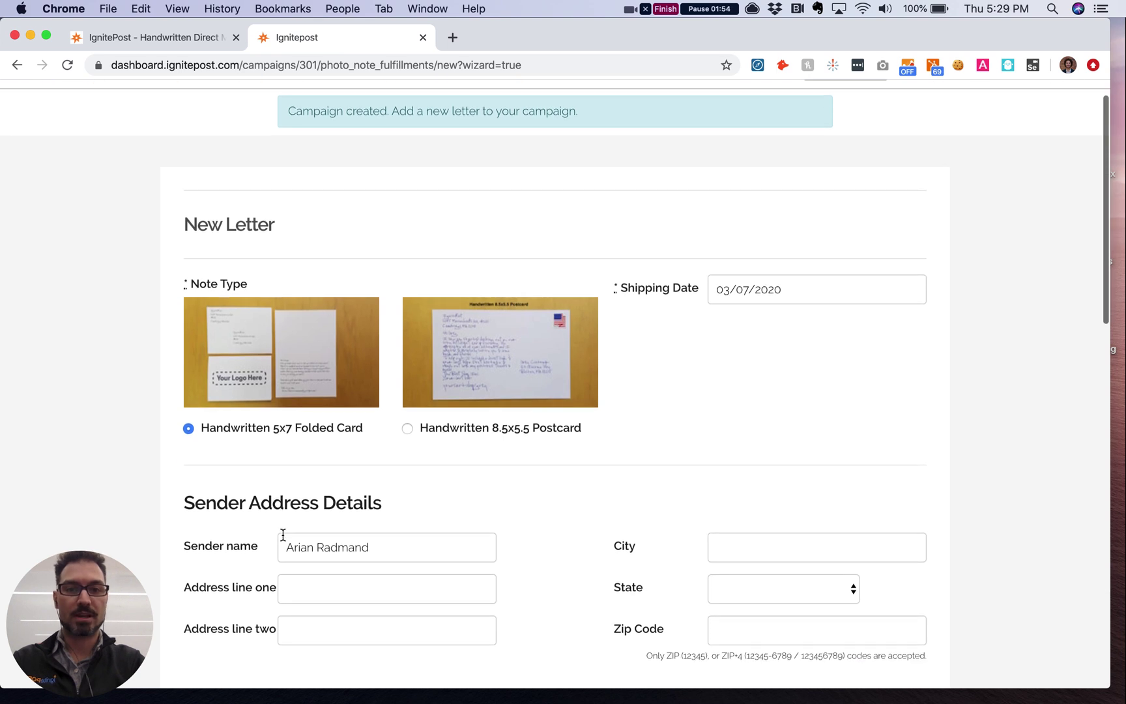
scroll(283, 535, down, 2)
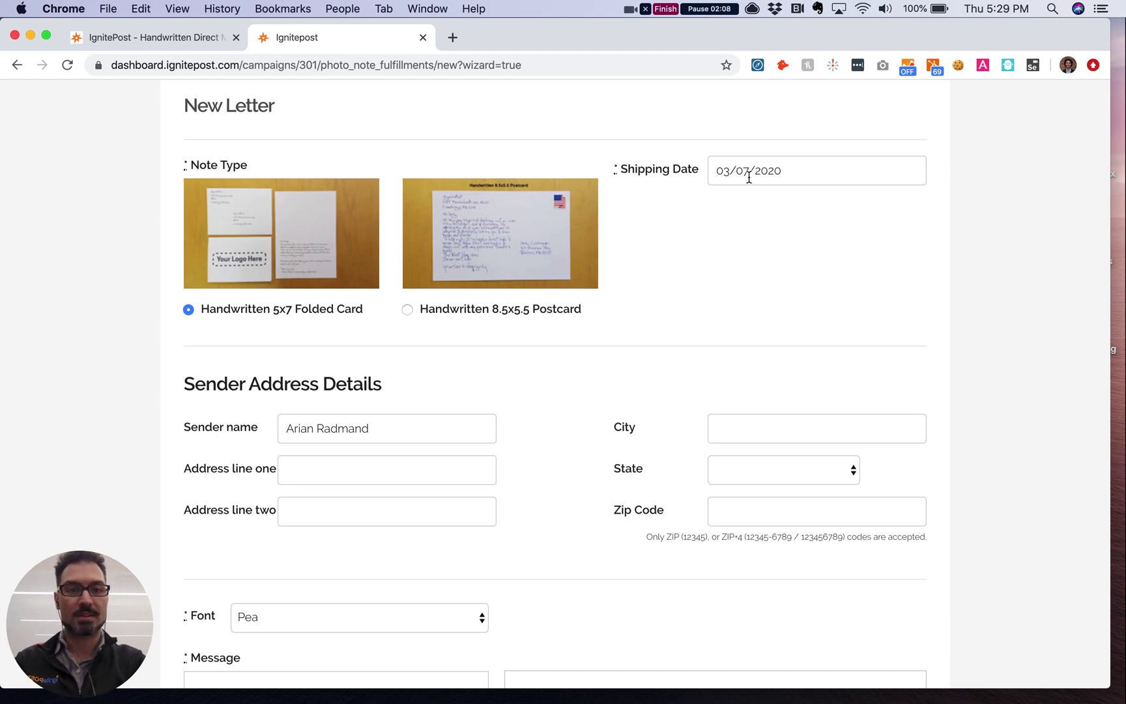
click(749, 176)
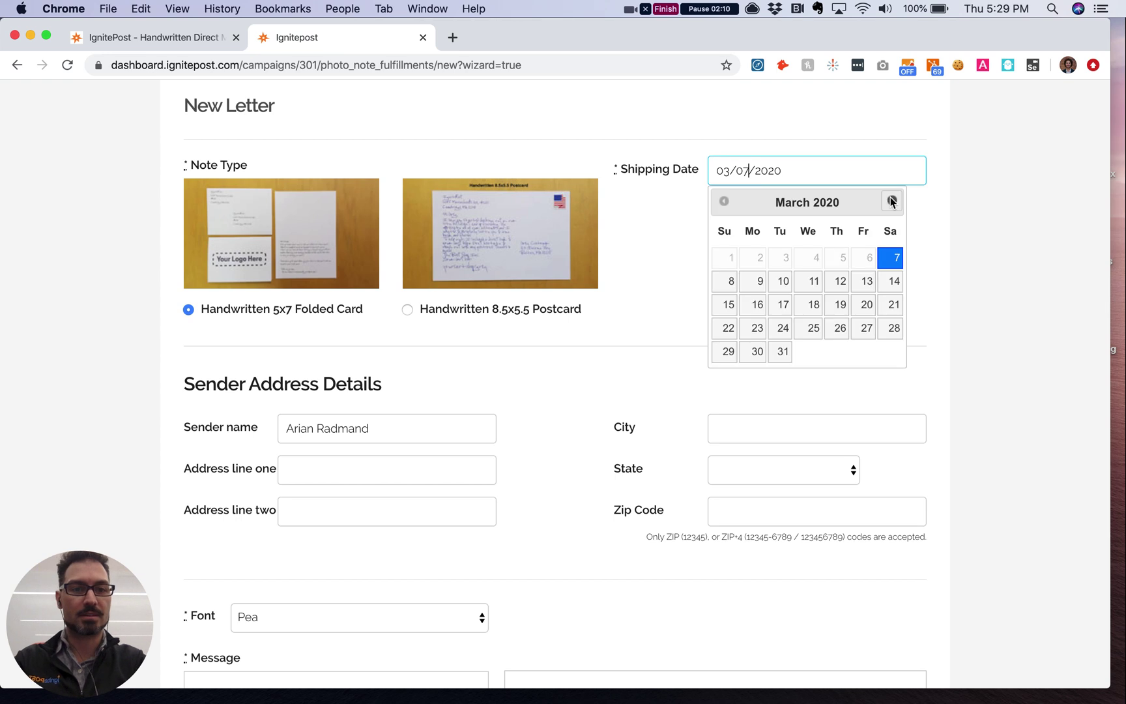
click(891, 201)
click(892, 202)
click(892, 202)
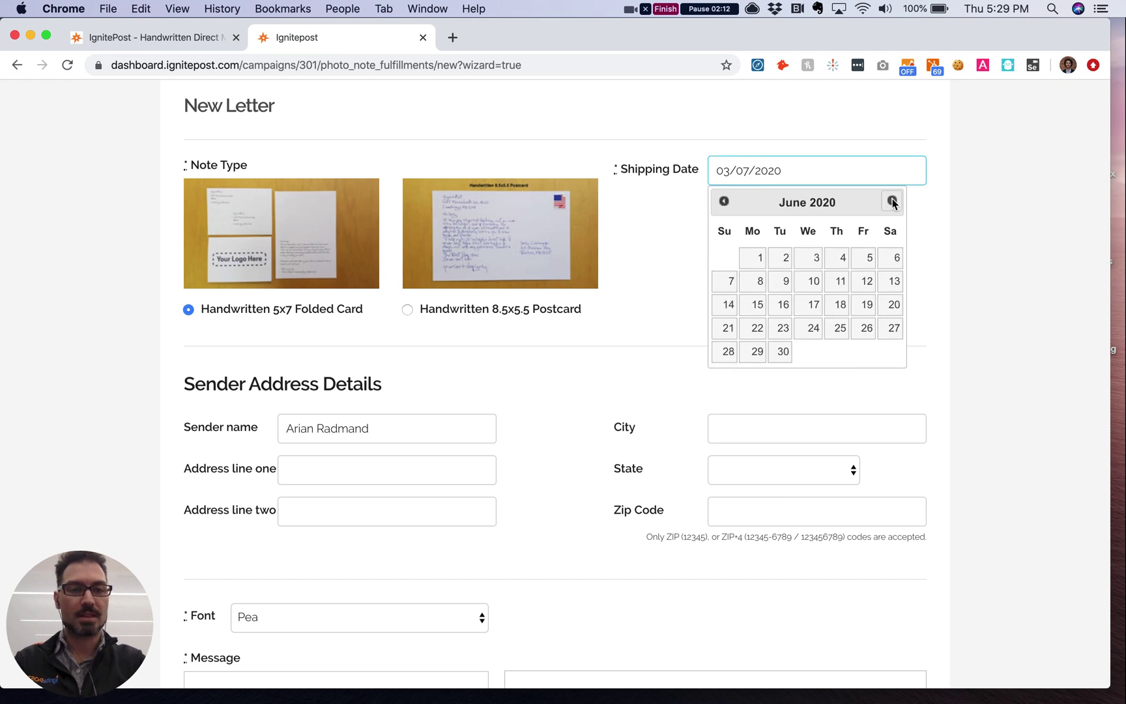
click(892, 202)
click(892, 202)
click(891, 258)
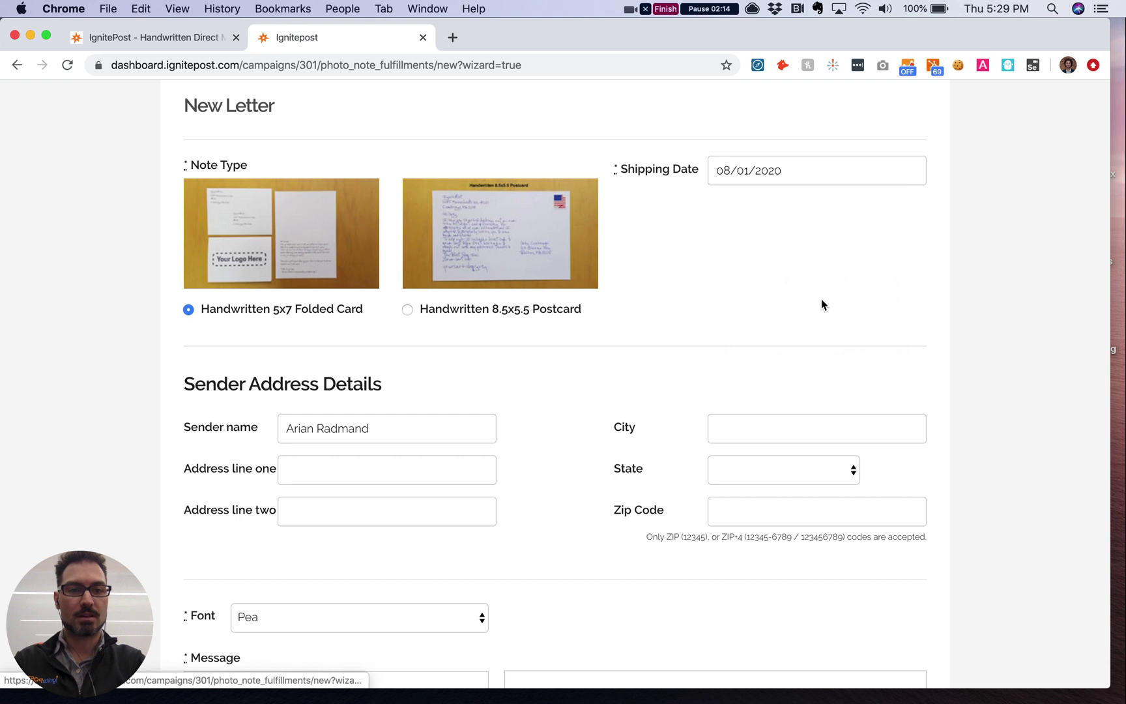
scroll(560, 392, down, 3)
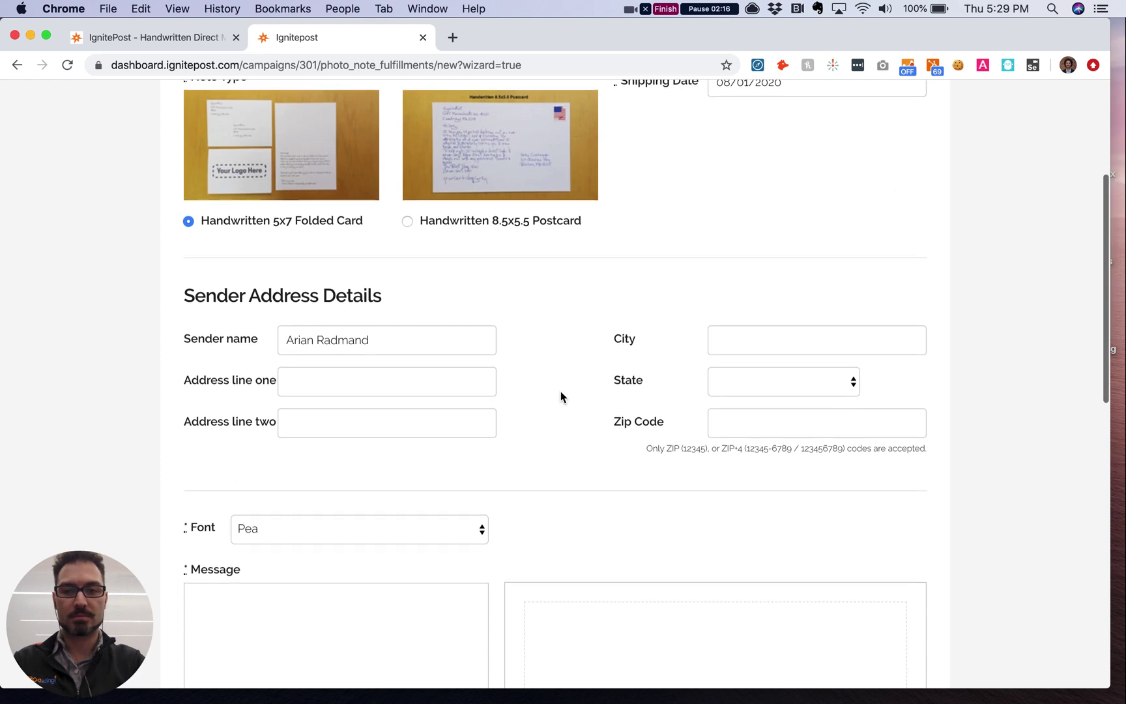
Step: Enter the sender's street address, city, state and ZIP code
click(324, 374)
text(23)
key(BackSpace)
key(BackSpace)
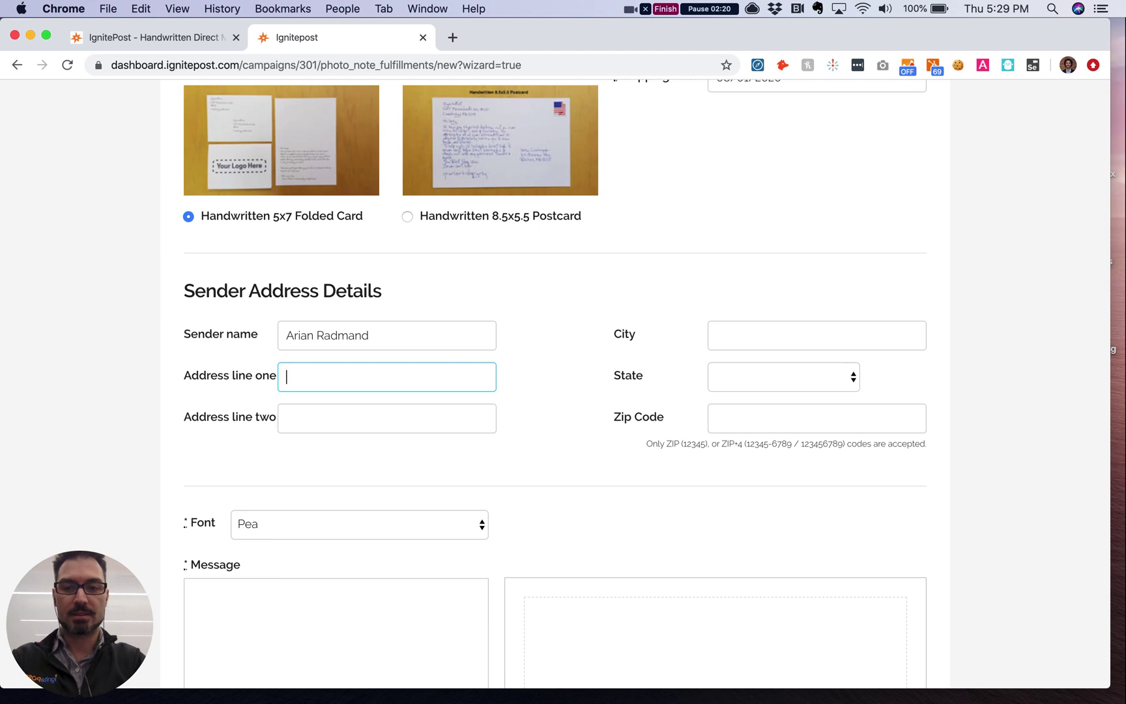
text(123 )
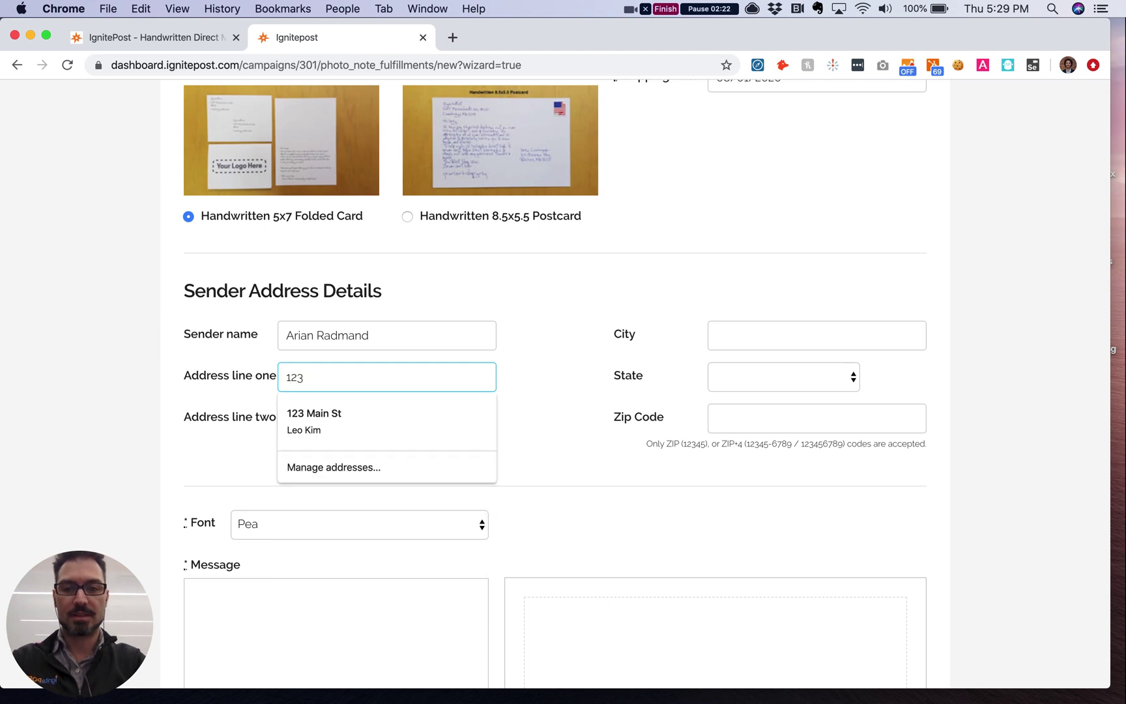
text(Main st)
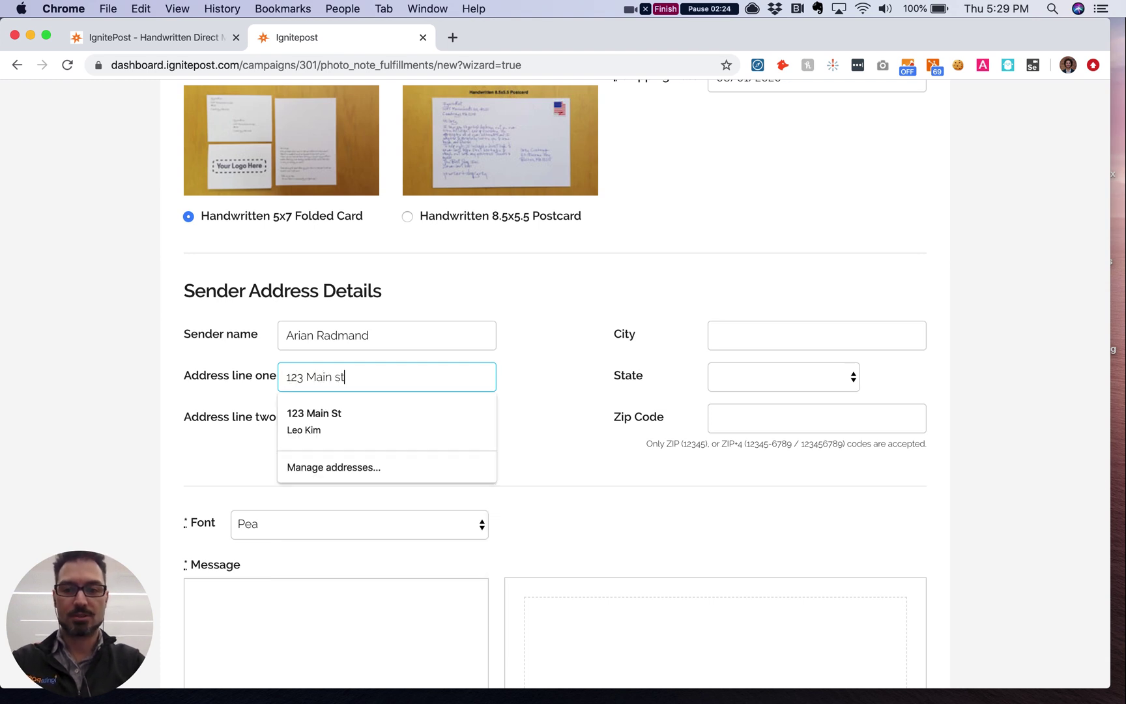
key(Tab)
key(Tab)
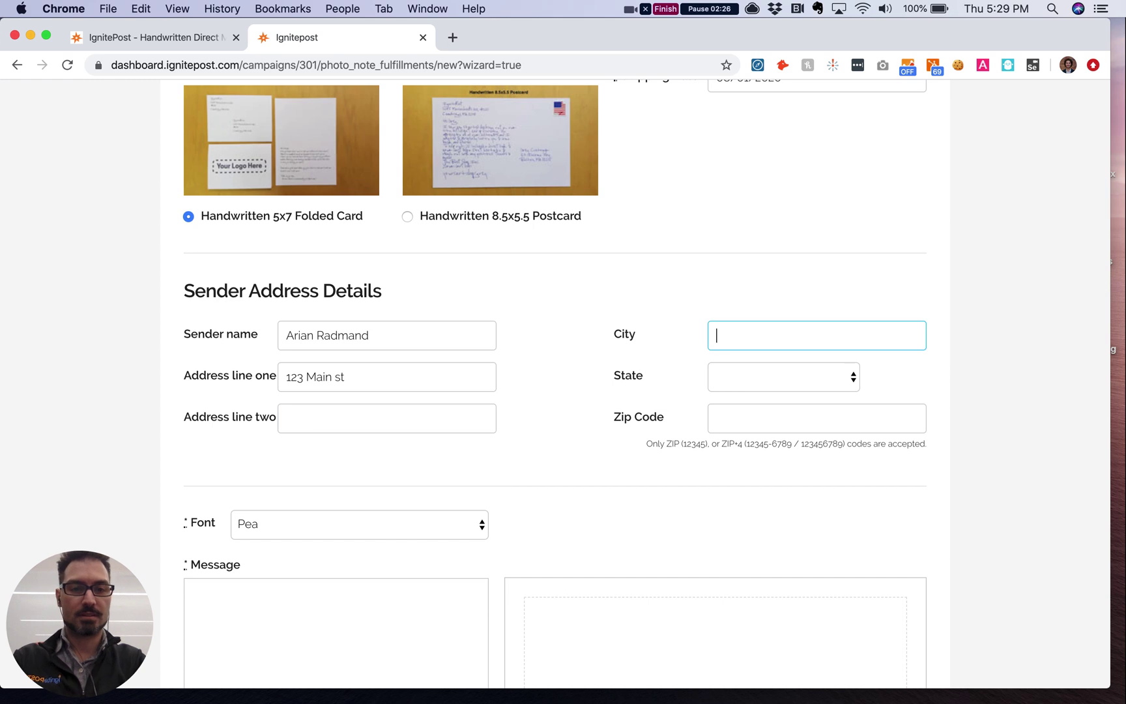
text(South)
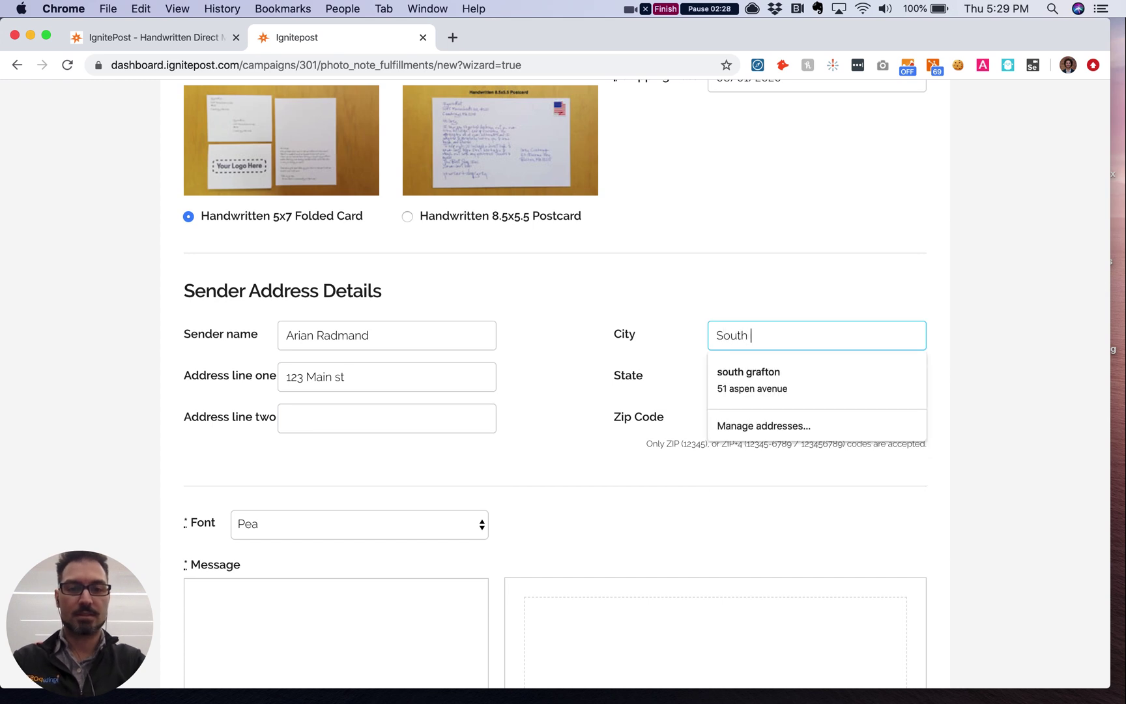
text( Park)
key(Tab)
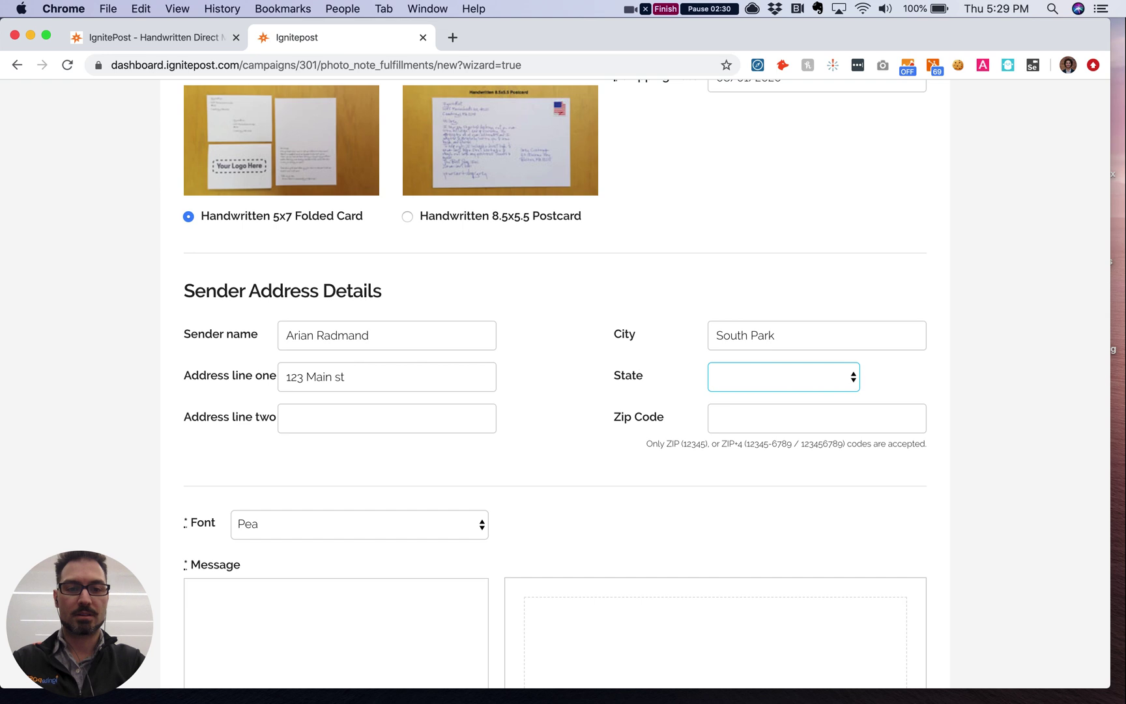
text(co)
key(Tab)
text(12345)
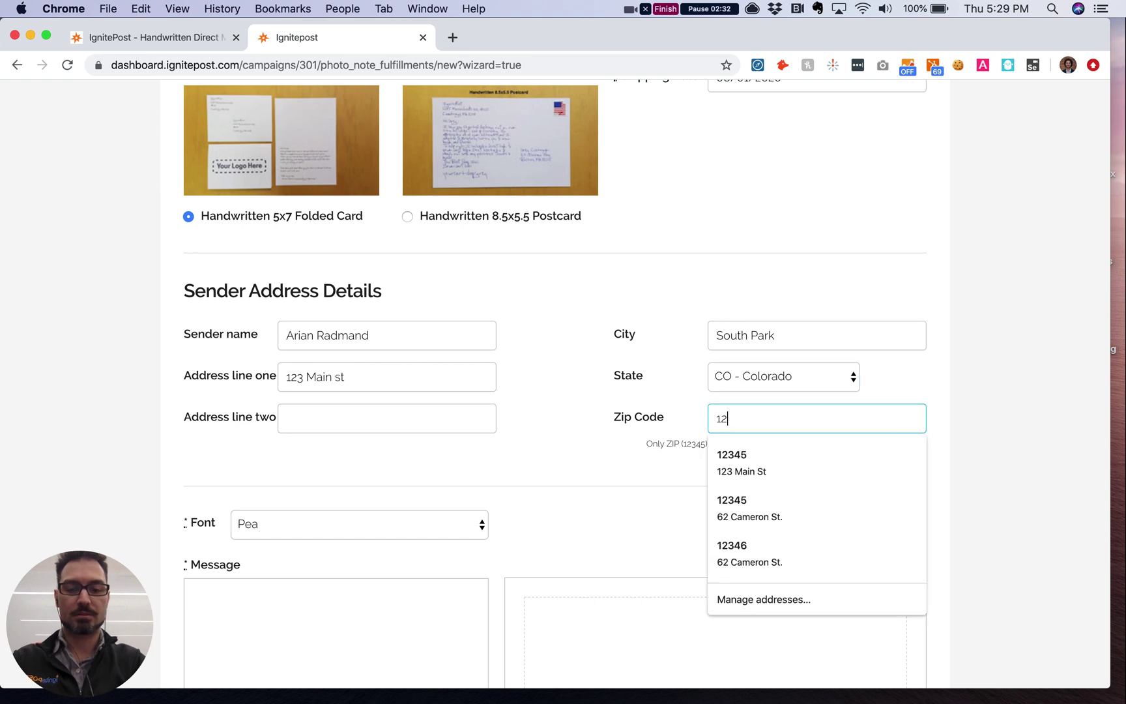
click(311, 460)
Step: Begin the message with 'Hi [[firstname]]! Happy Birthday !'
scroll(311, 454, down, 3)
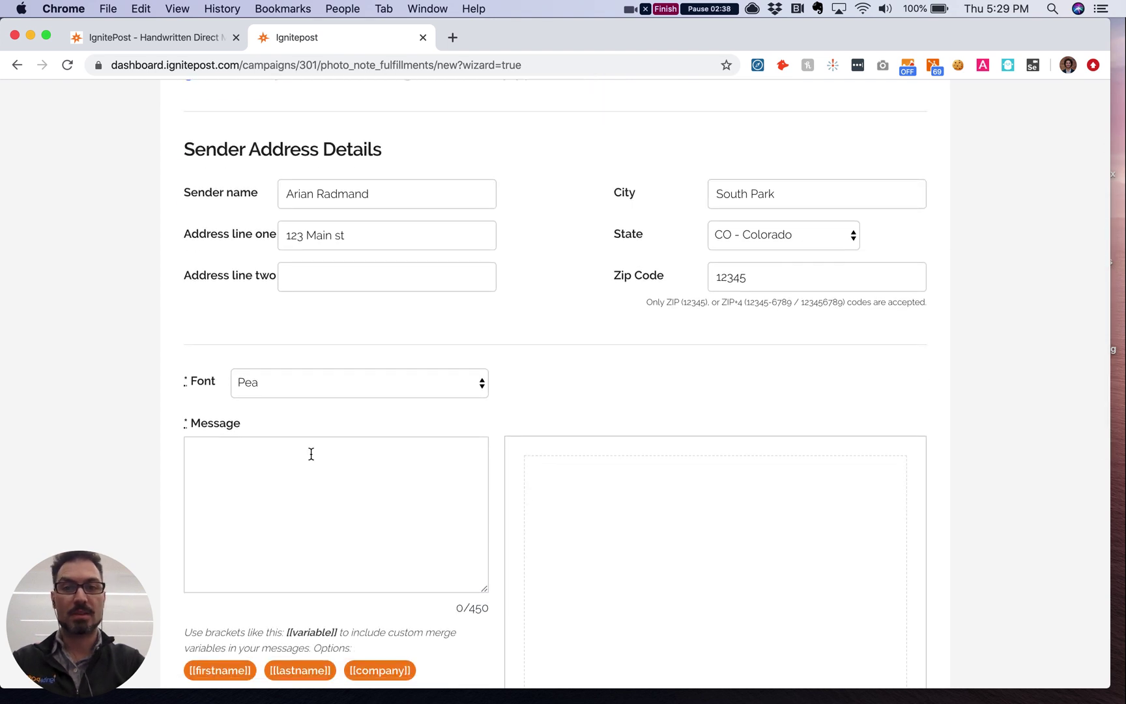
scroll(220, 450, down, 2)
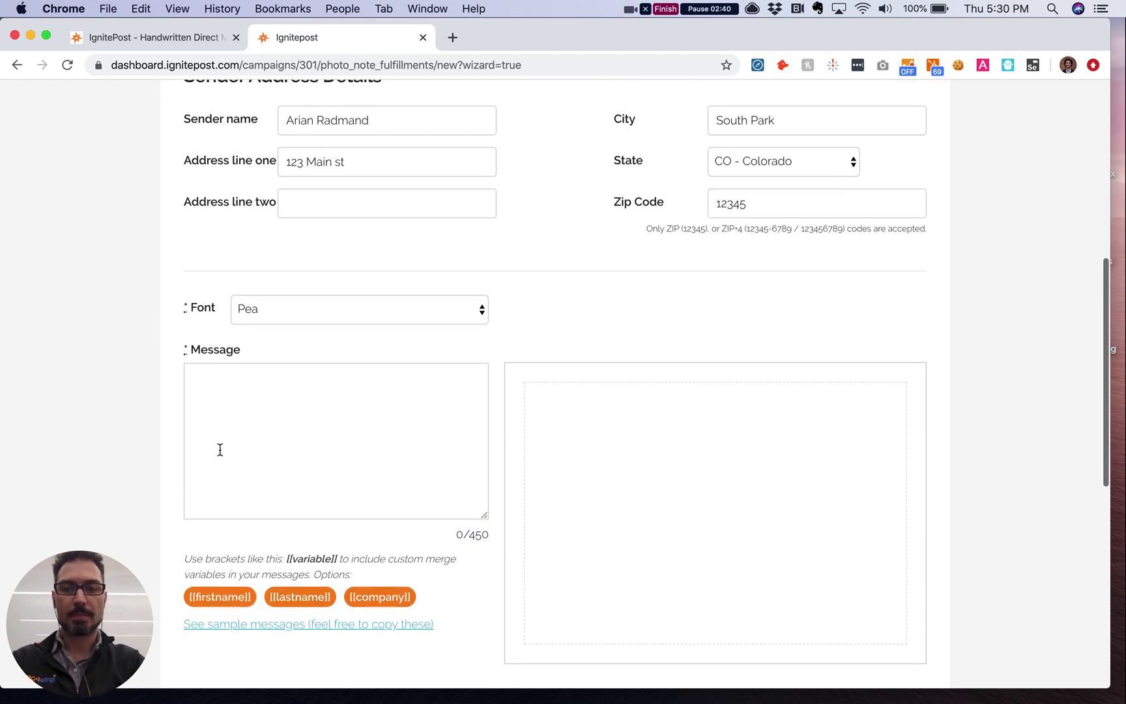
scroll(225, 450, down, 2)
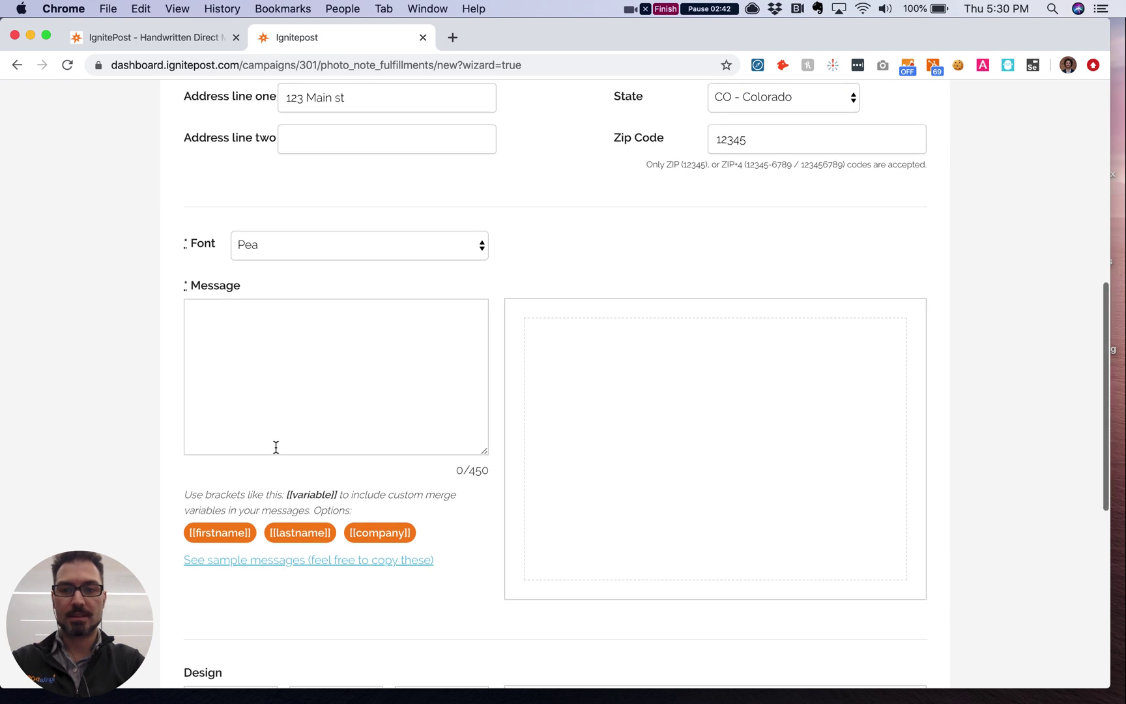
click(257, 363)
text(H)
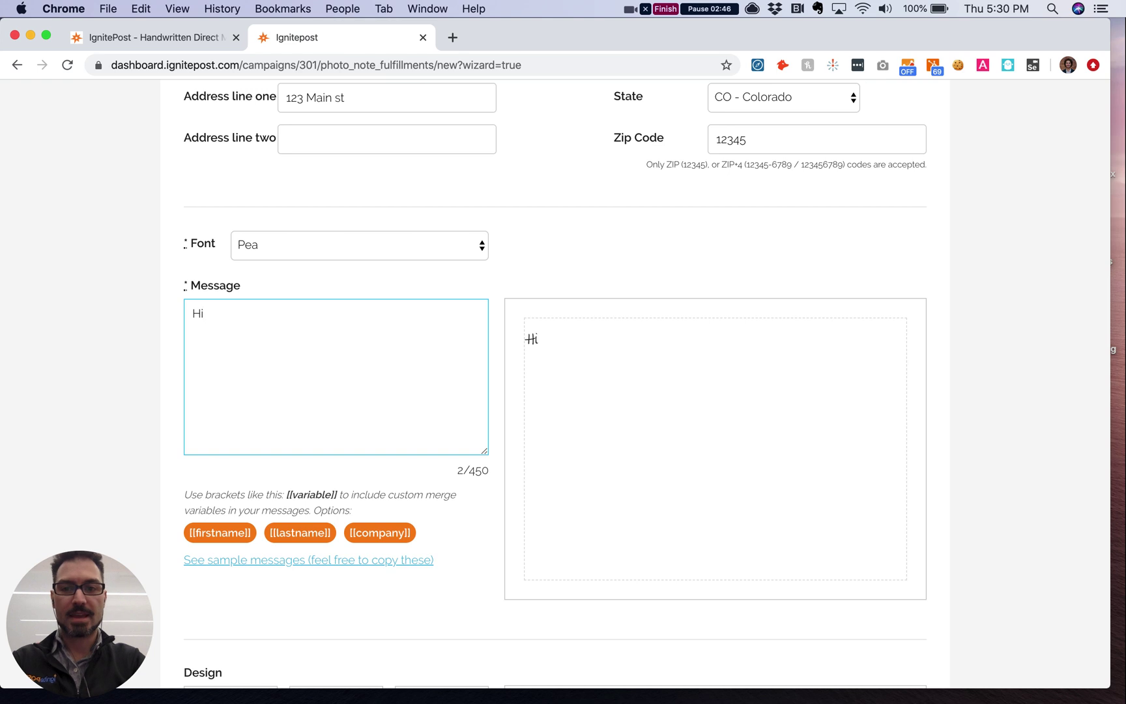
text(i)
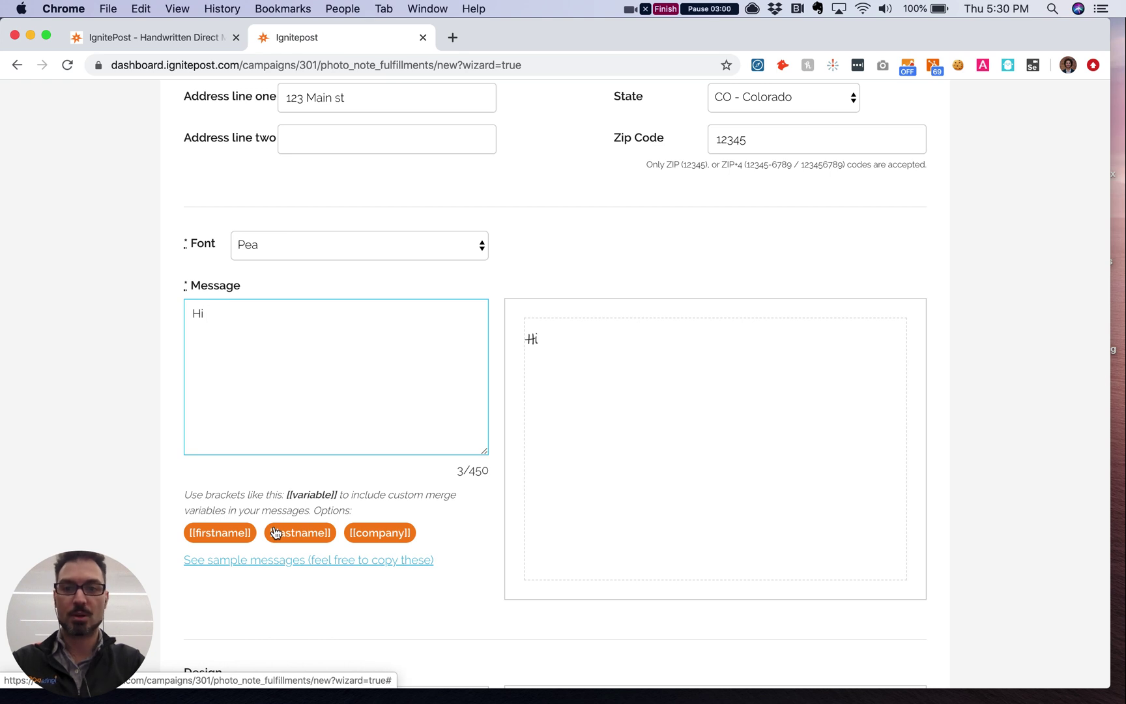
click(234, 533)
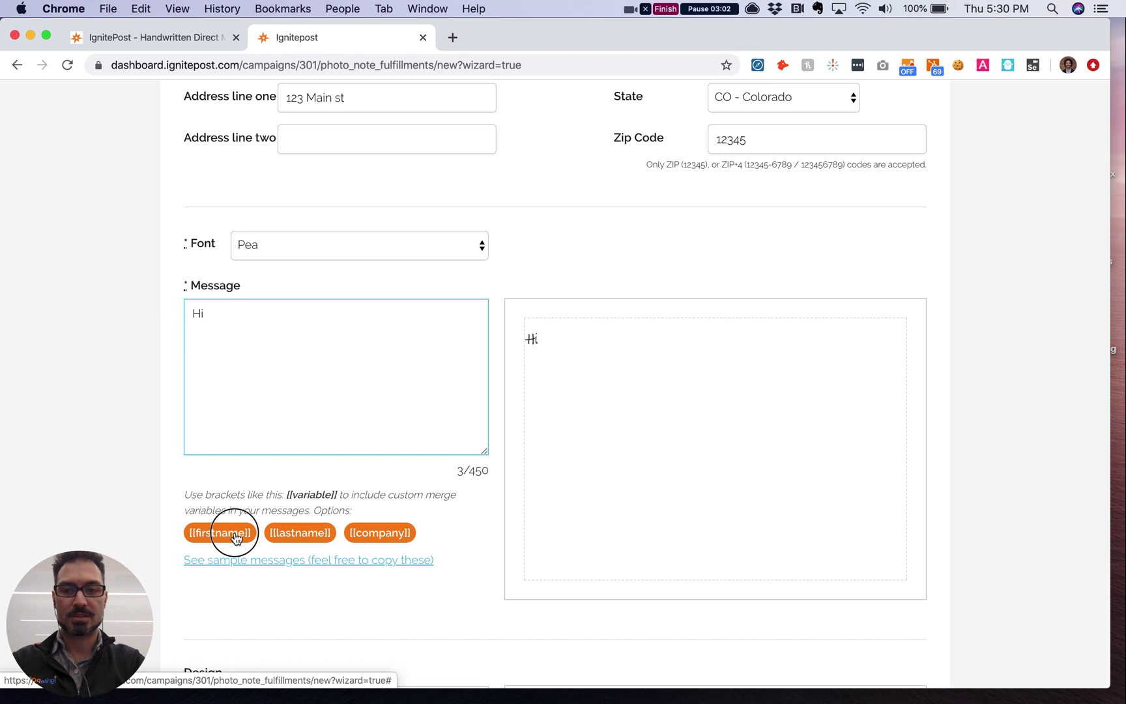
text(! )
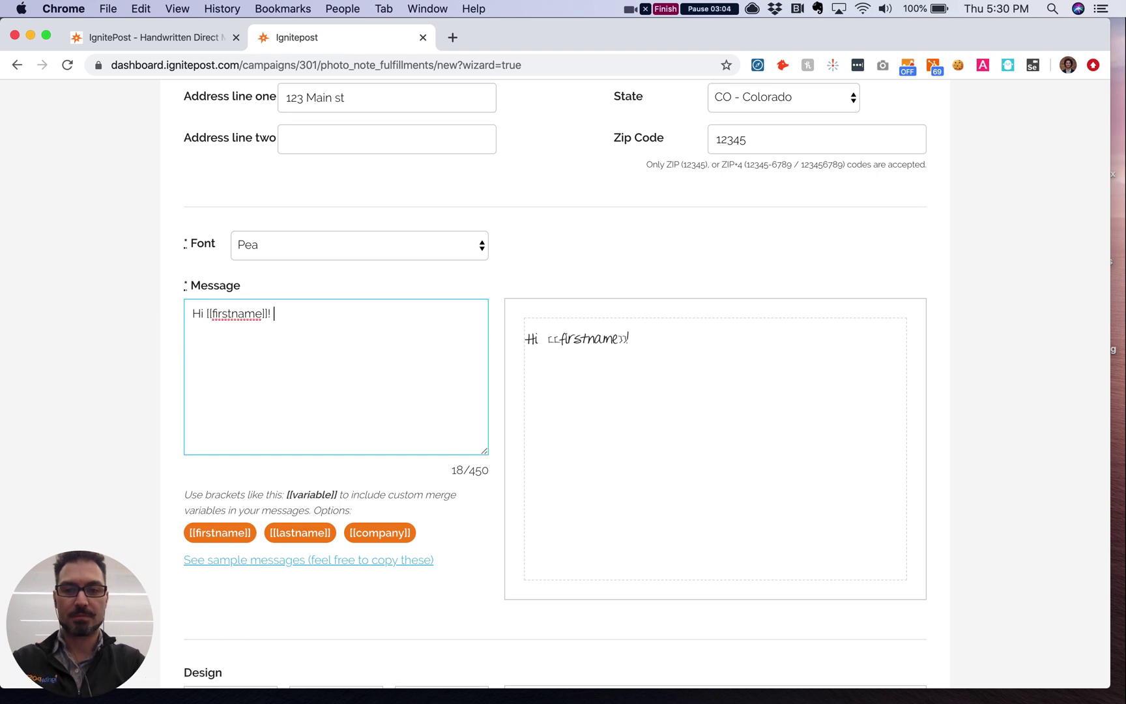
text(Happy Bri)
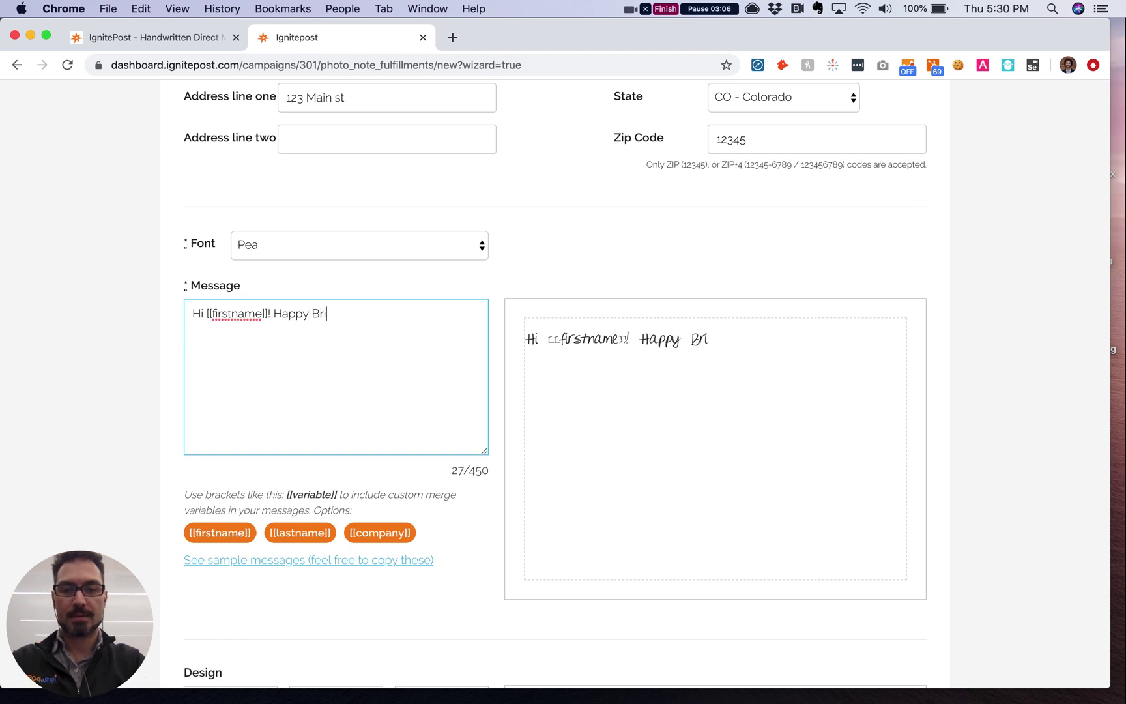
key(BackSpace)
key(BackSpace)
text(irthday )
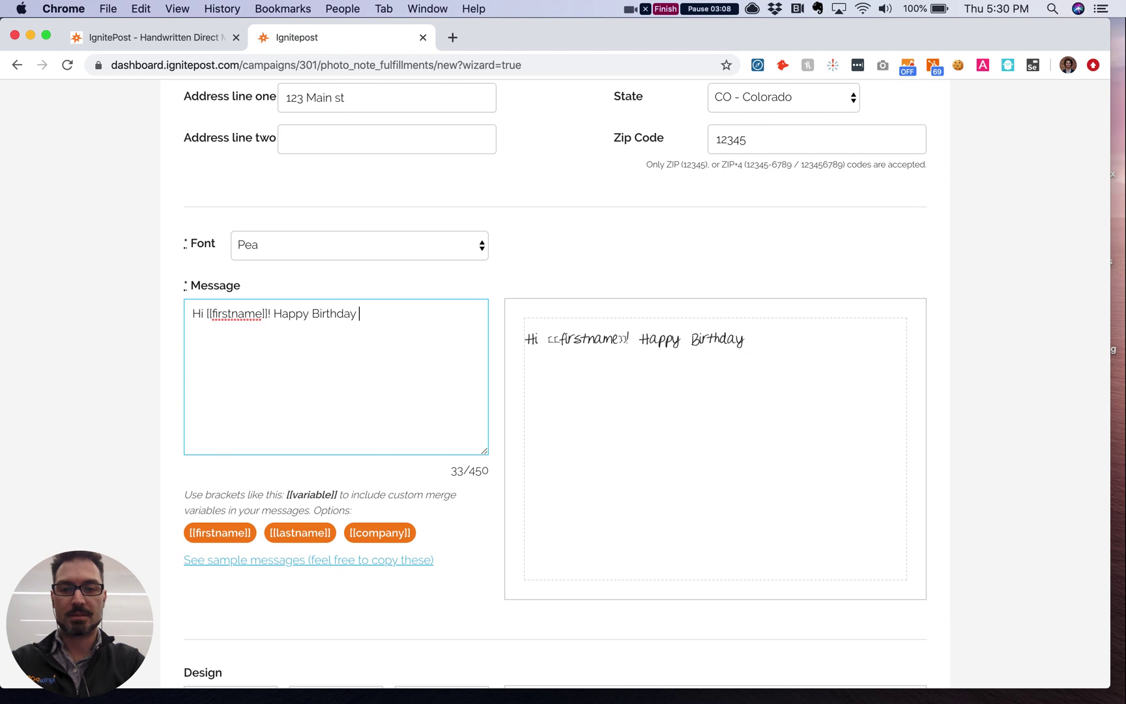
text(!)
key(Return)
key(Return)
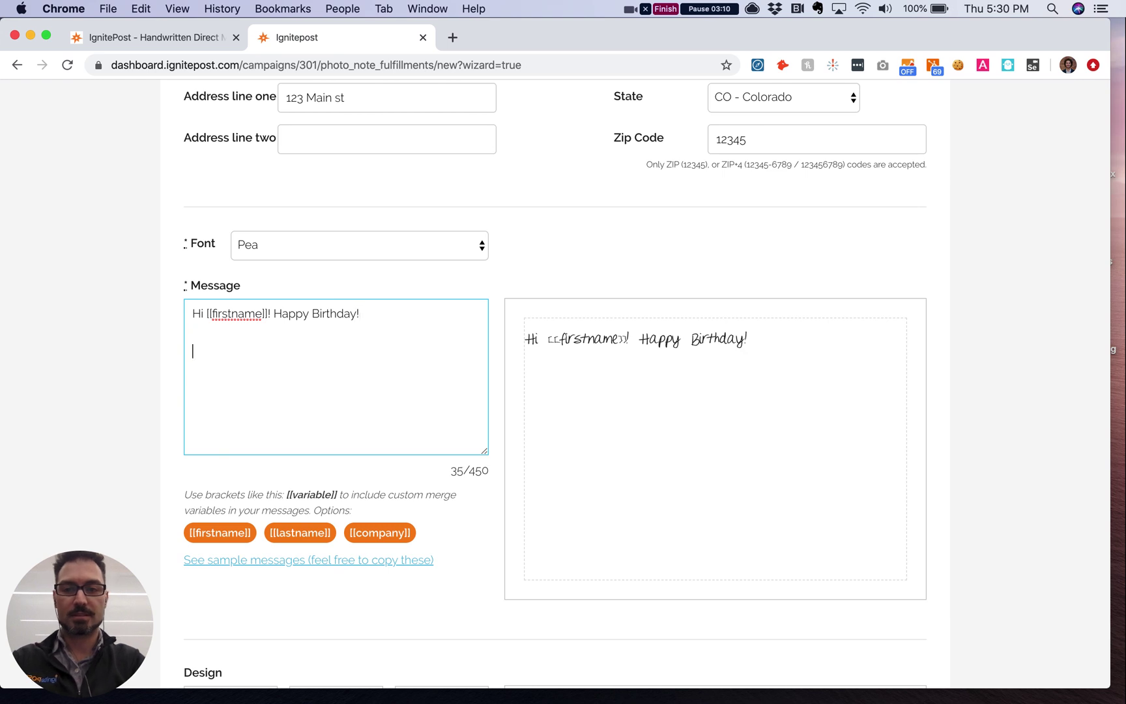
Step: Add the thank-you and birthday lines, then sign off 'Best,' with the sender's first name
text(Thanks so m)
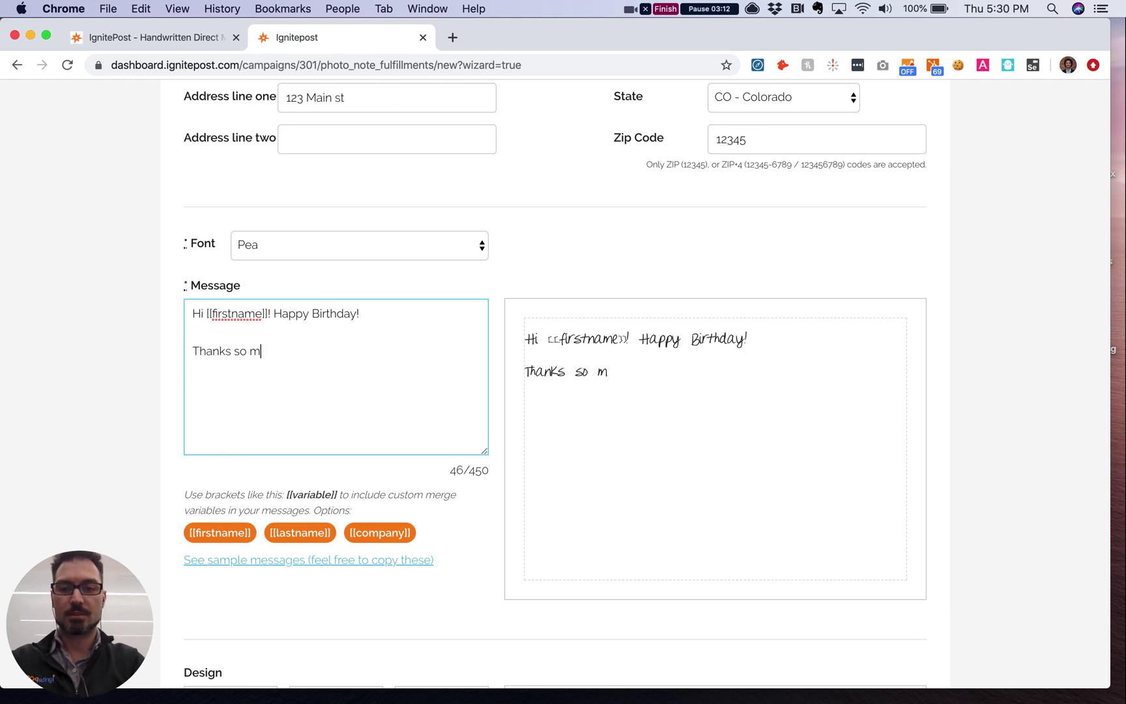
text(uch for bei)
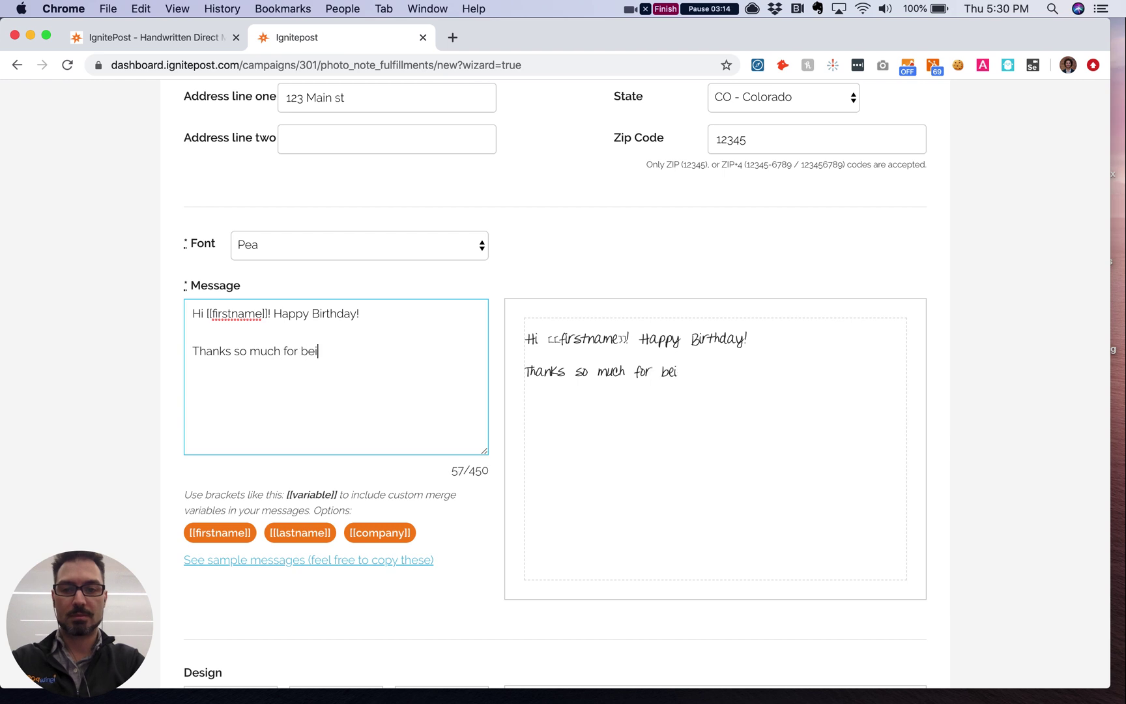
text(ng a great cutome)
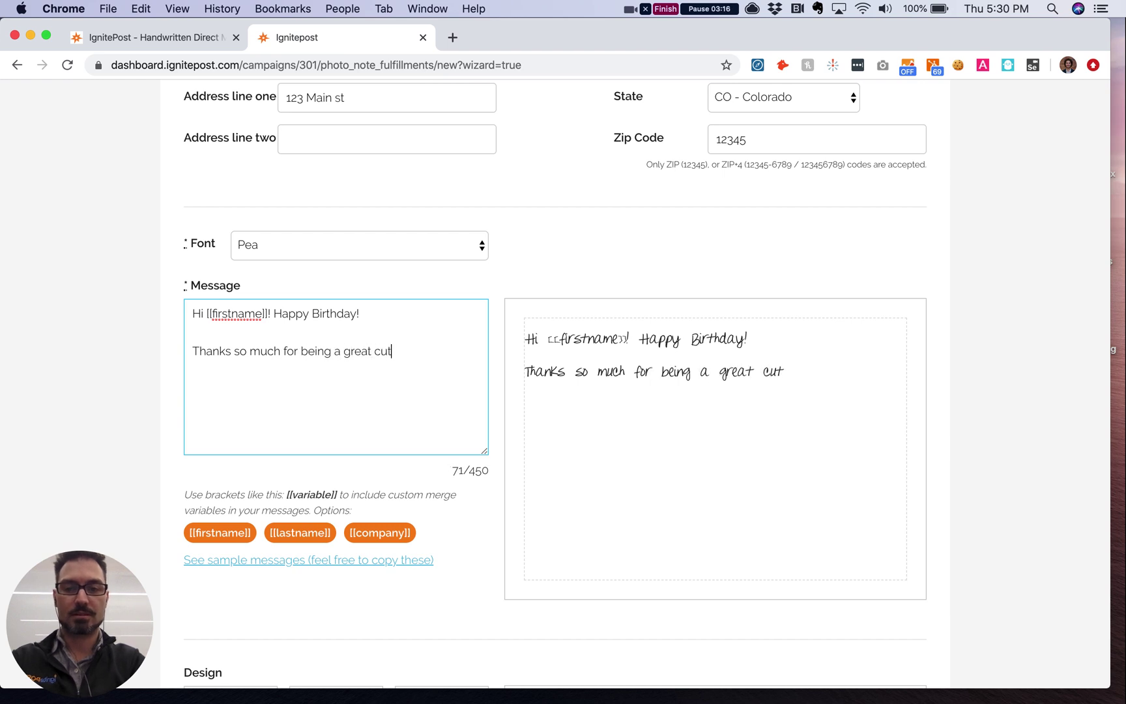
key(BackSpace)
key(BackSpace)
key(BackSpace)
key(BackSpace)
text(sto)
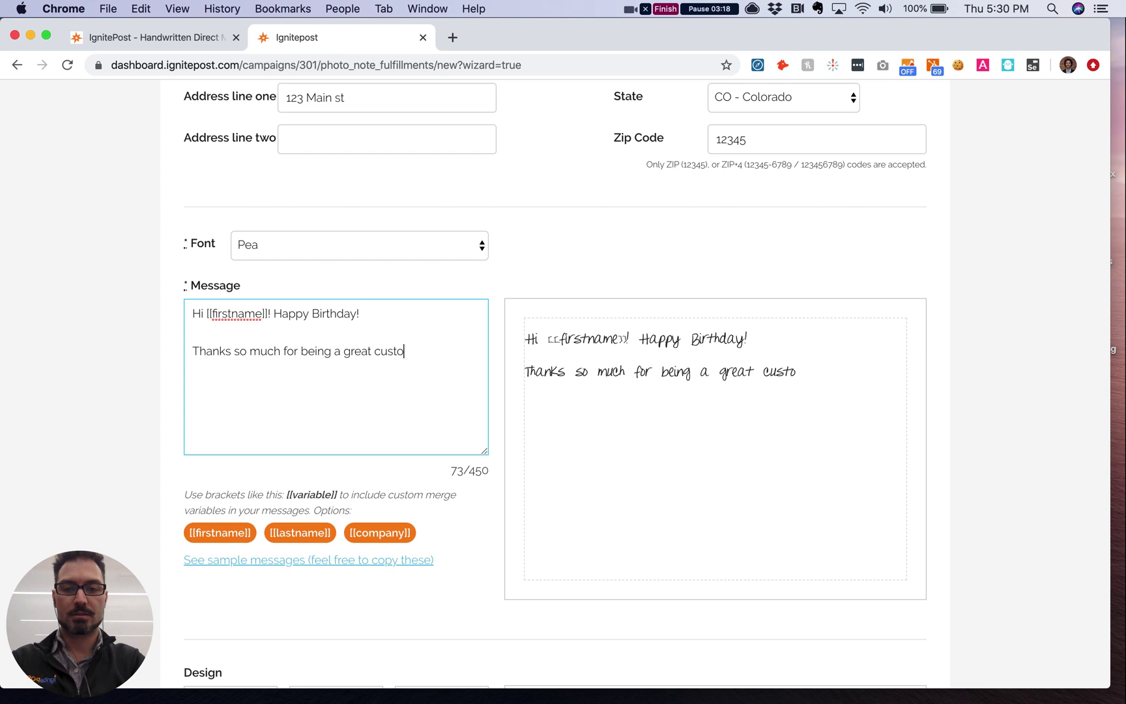
text(mer!)
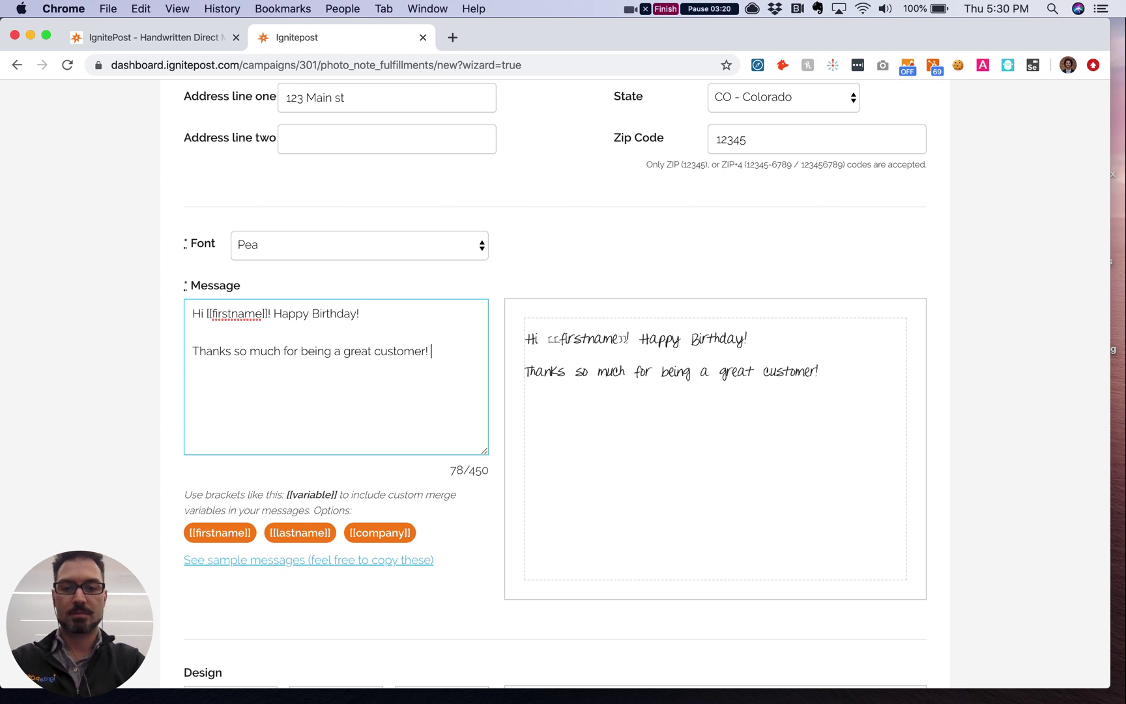
text(Just wanted to reach out an)
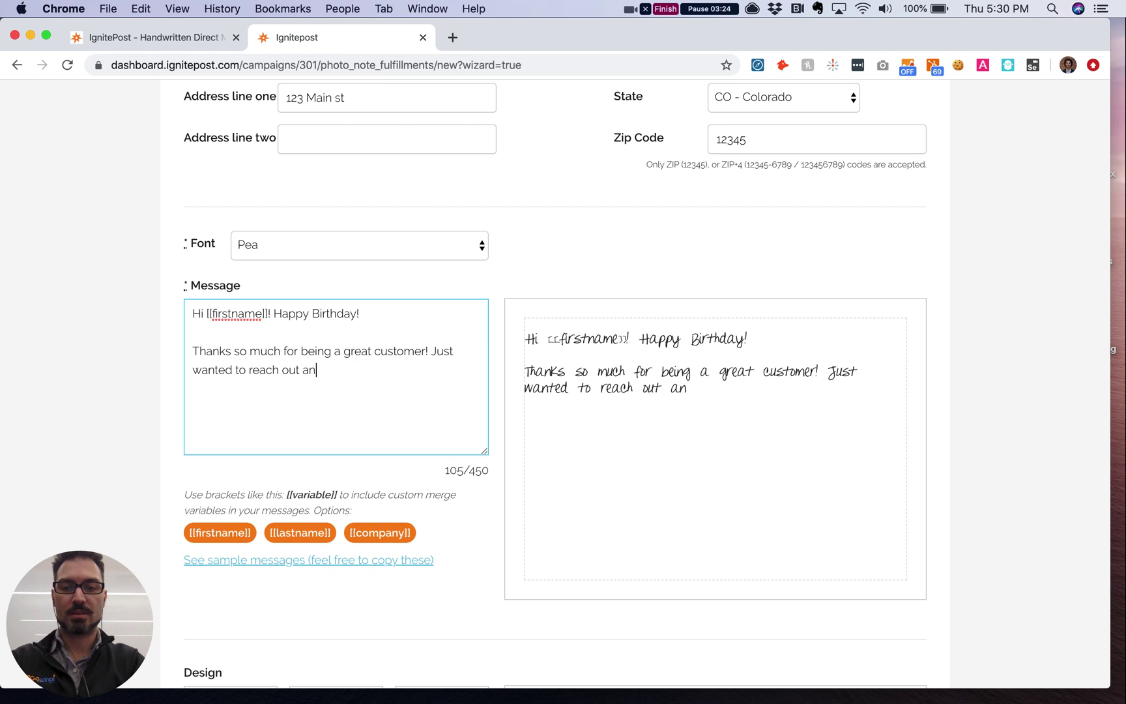
text(d say )
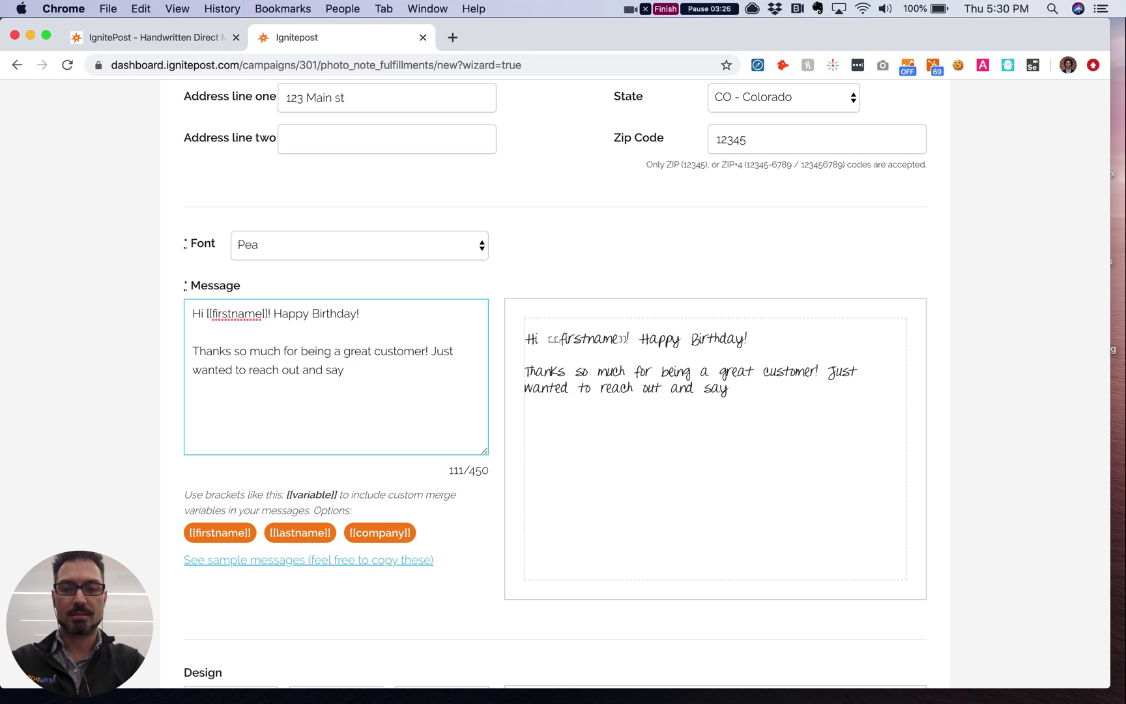
text(Happy Bir)
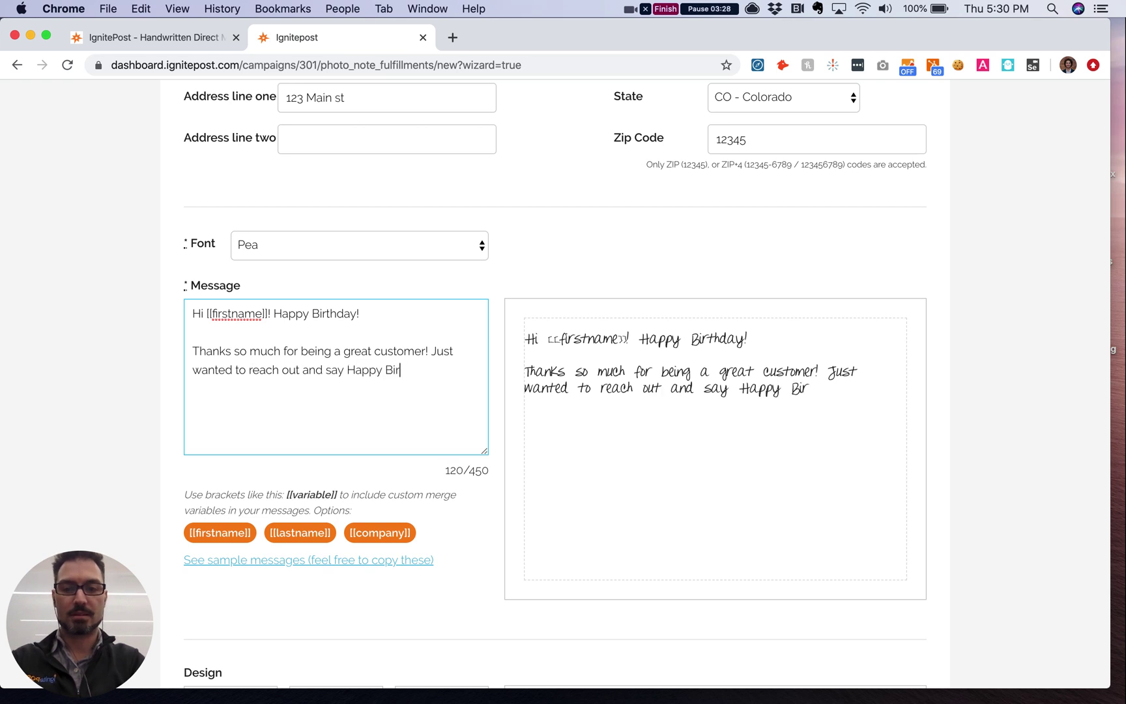
text(thday!)
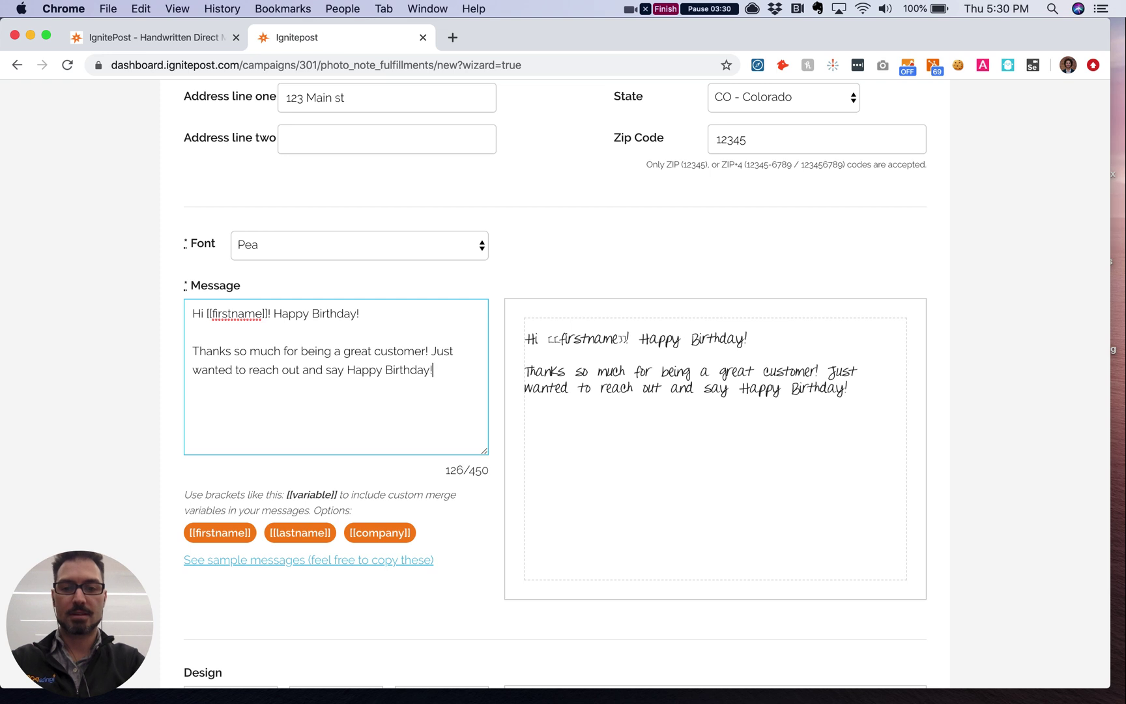
key(Return)
key(Return)
text(Best,)
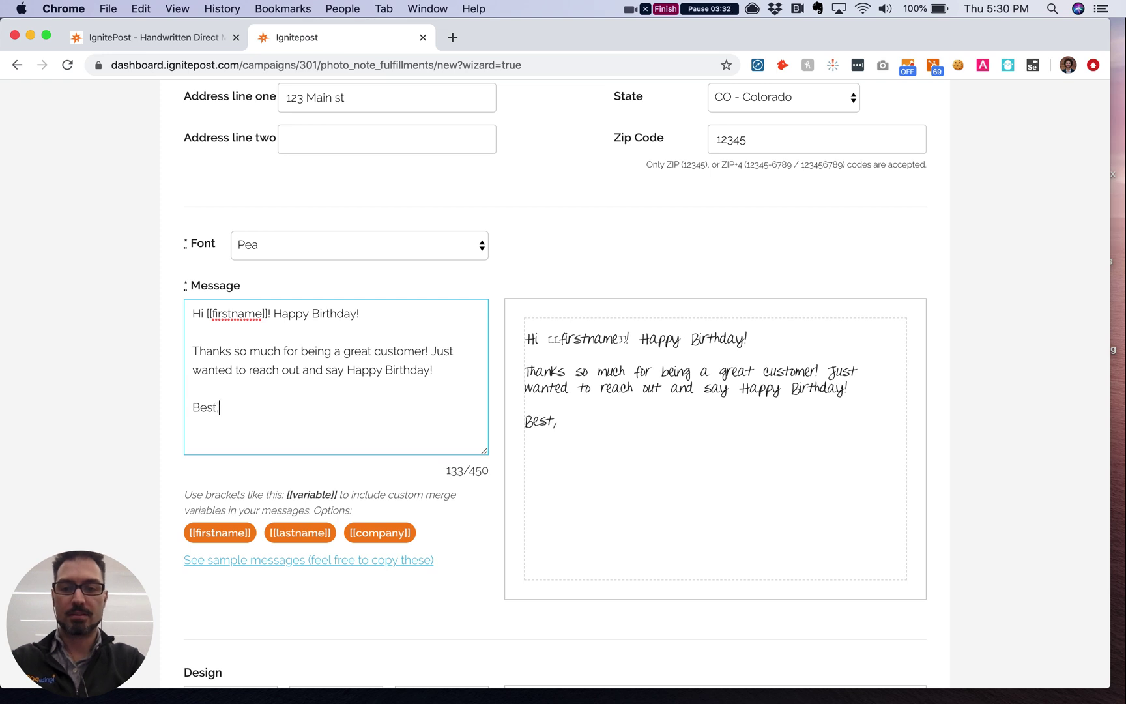
key(Return)
text(Arian)
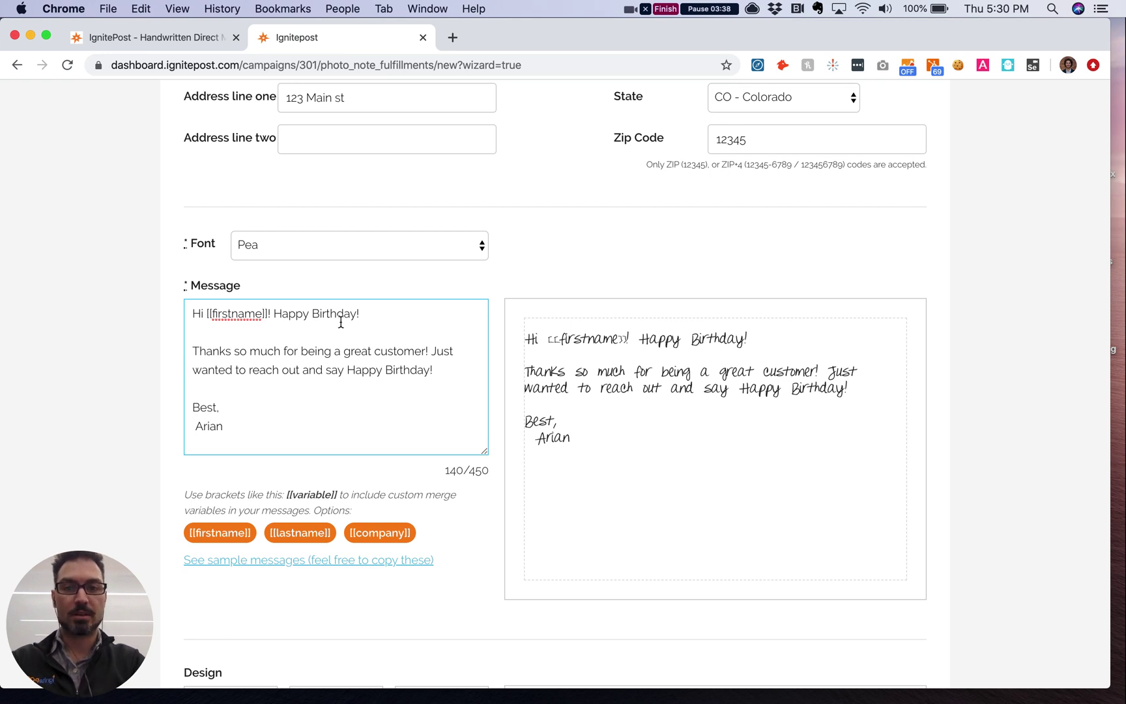
click(328, 252)
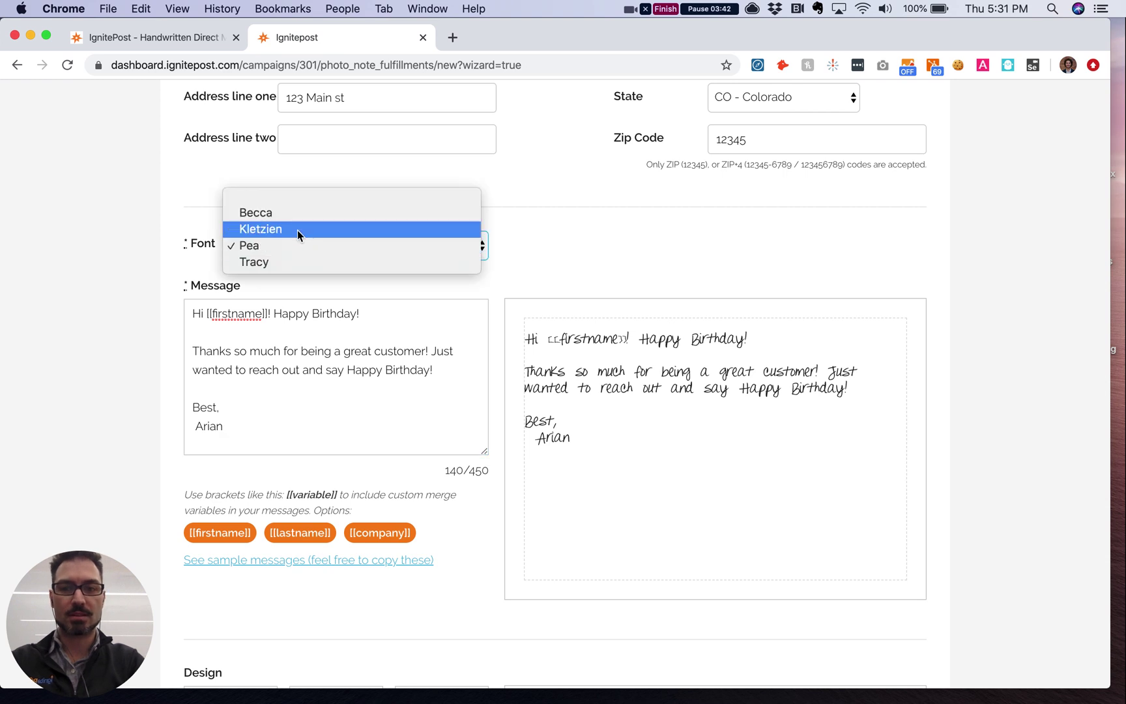
Step: Switch the handwriting font to Kletzien and choose the Happy Birthday card design
click(297, 229)
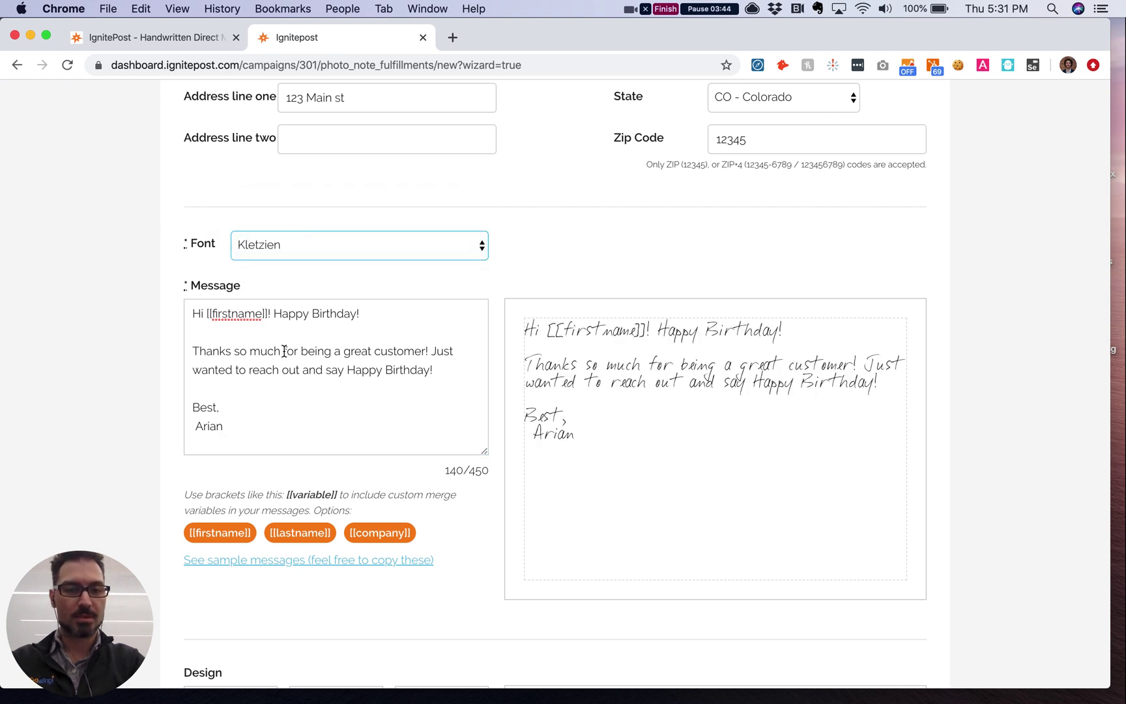
scroll(284, 351, down, 5)
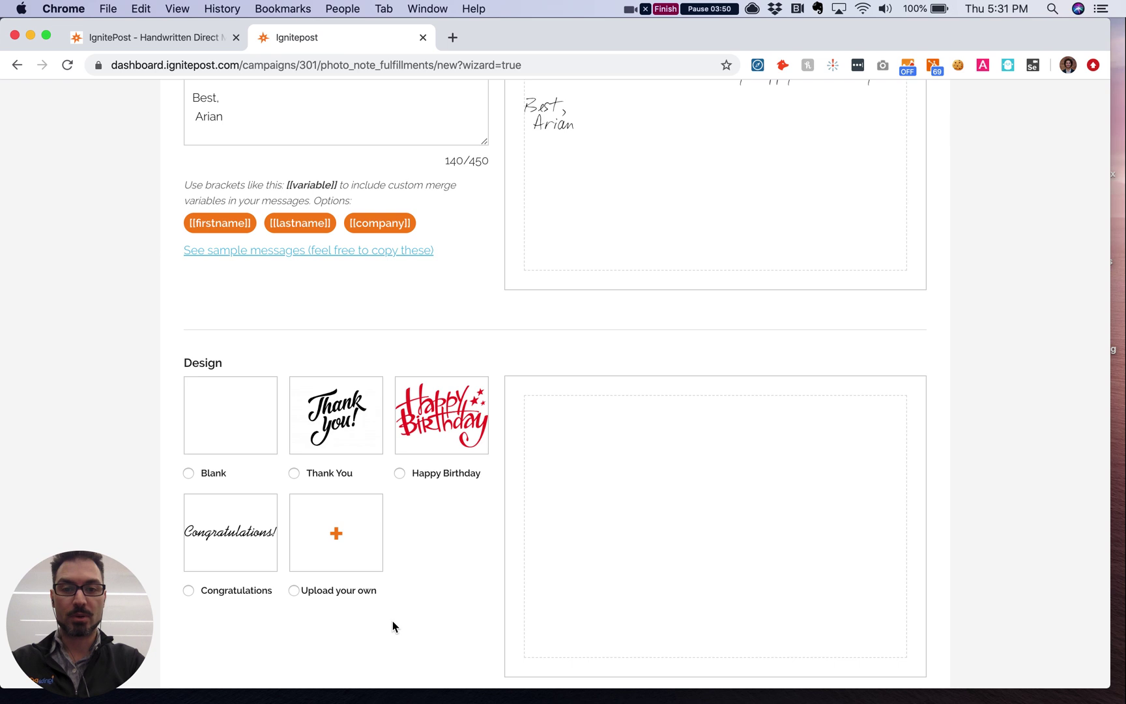
click(428, 407)
scroll(443, 554, down, 1)
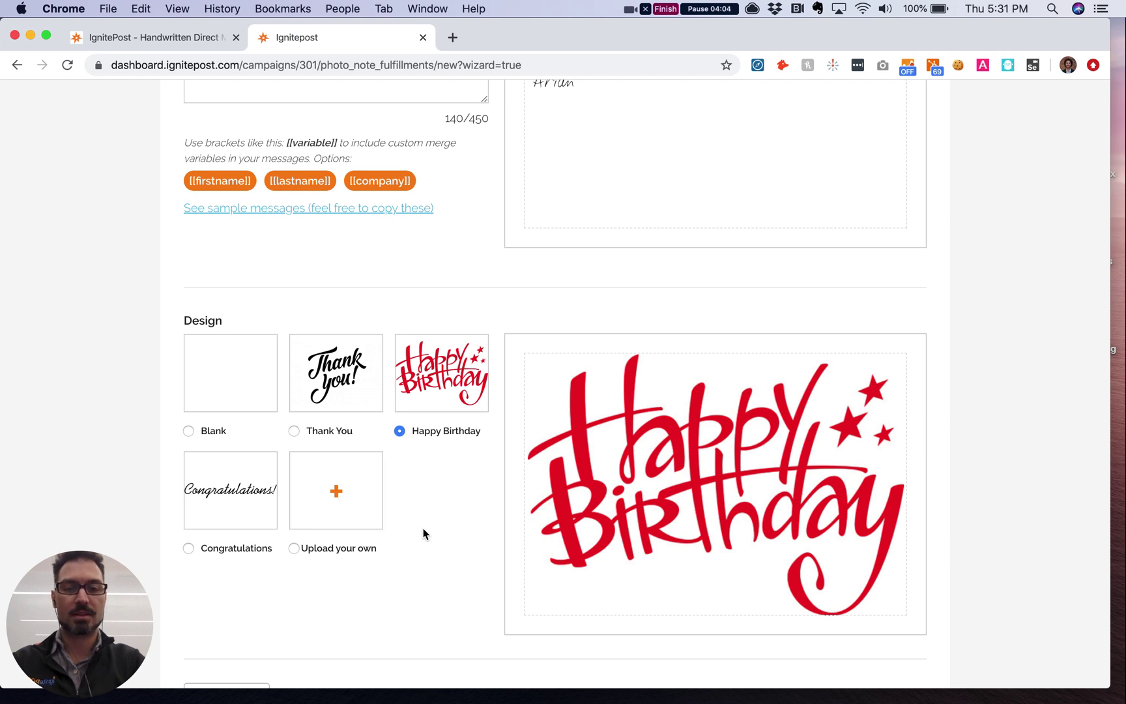
Step: Review the completed letter form and create the letter
scroll(424, 533, up, 6)
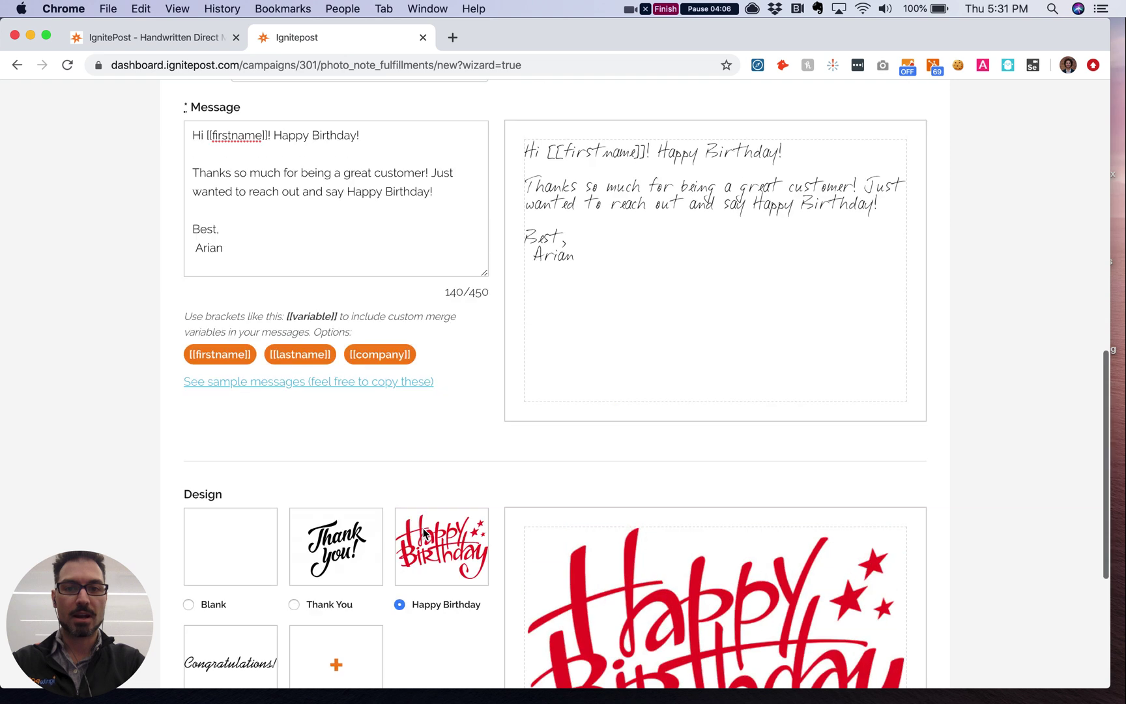
scroll(423, 533, up, 6)
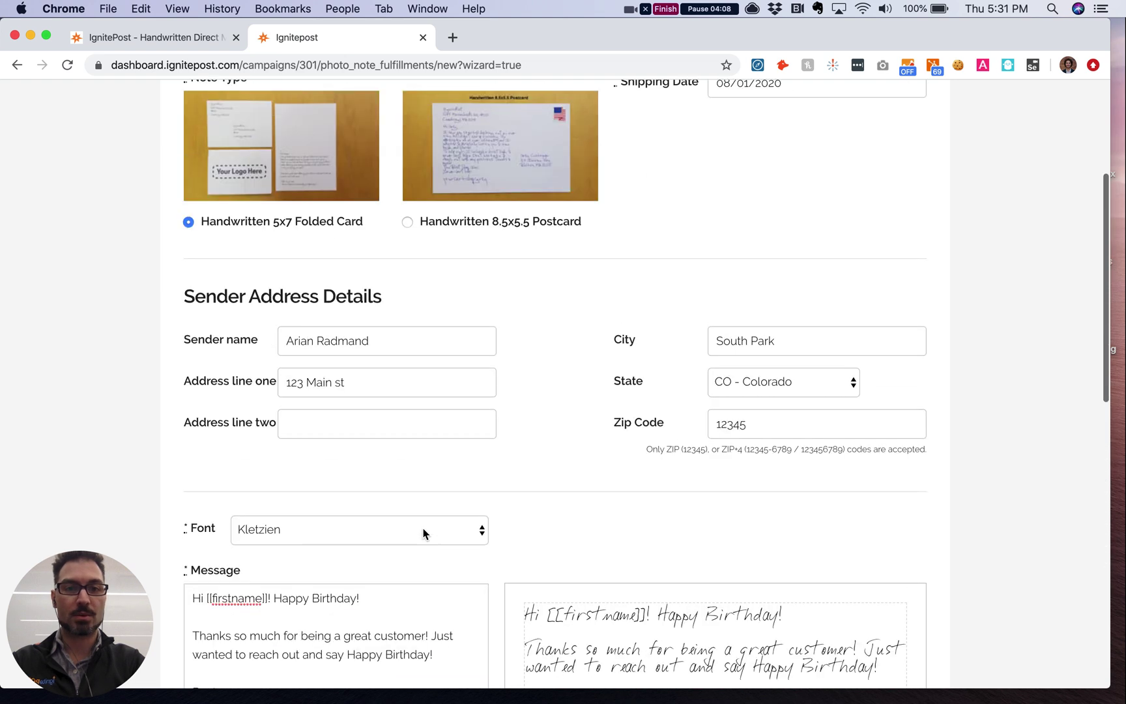
scroll(671, 336, down, 7)
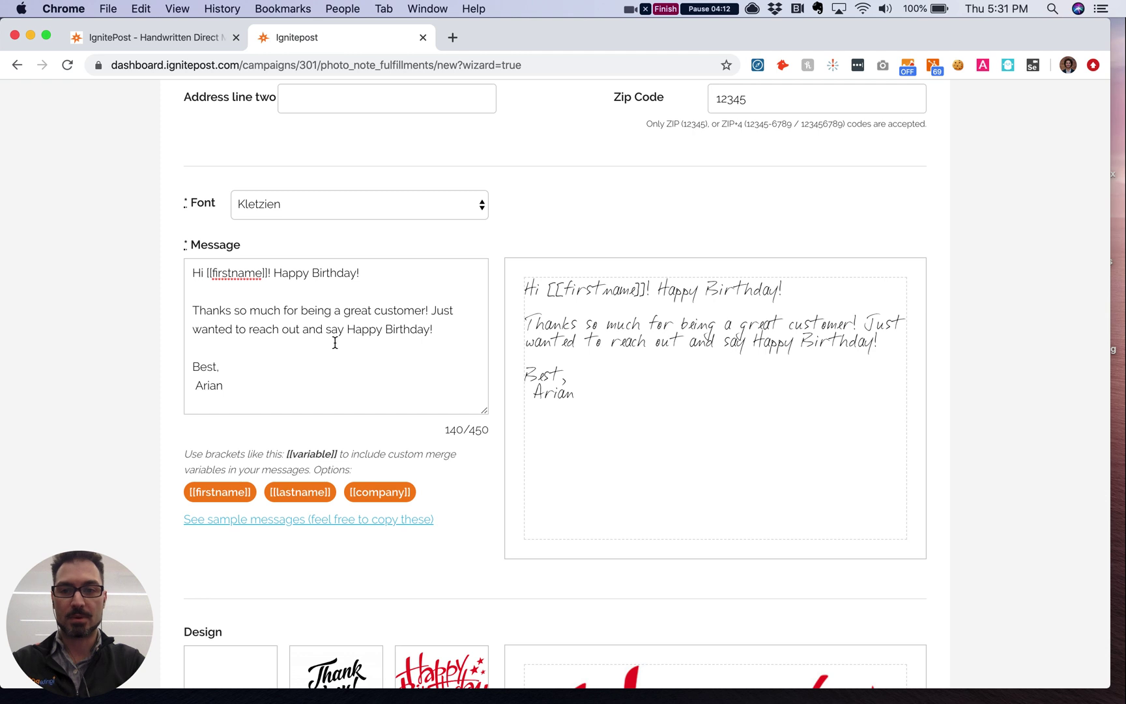
scroll(304, 355, down, 3)
scroll(304, 362, down, 2)
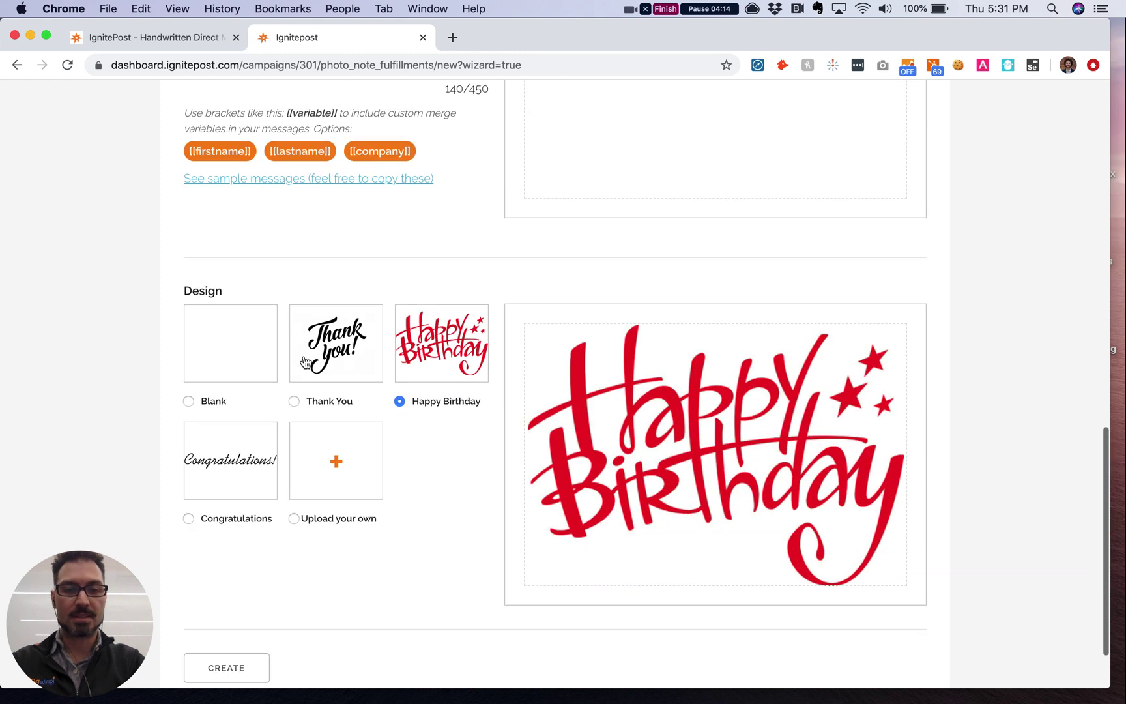
scroll(469, 490, down, 1)
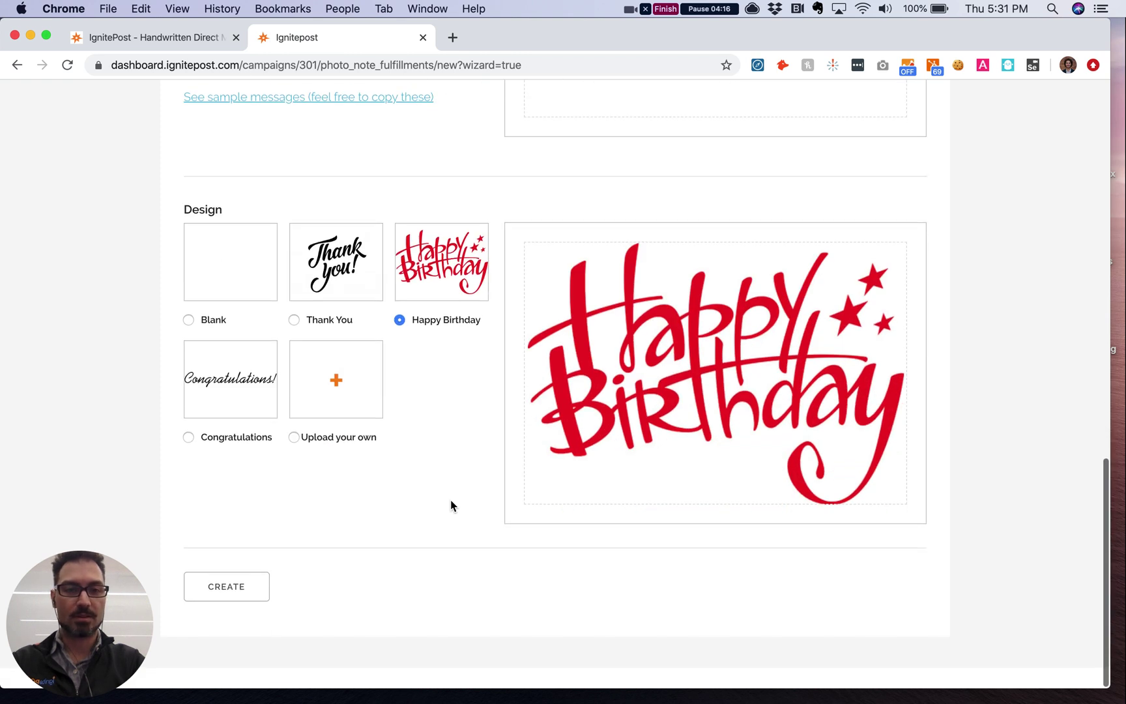
click(241, 586)
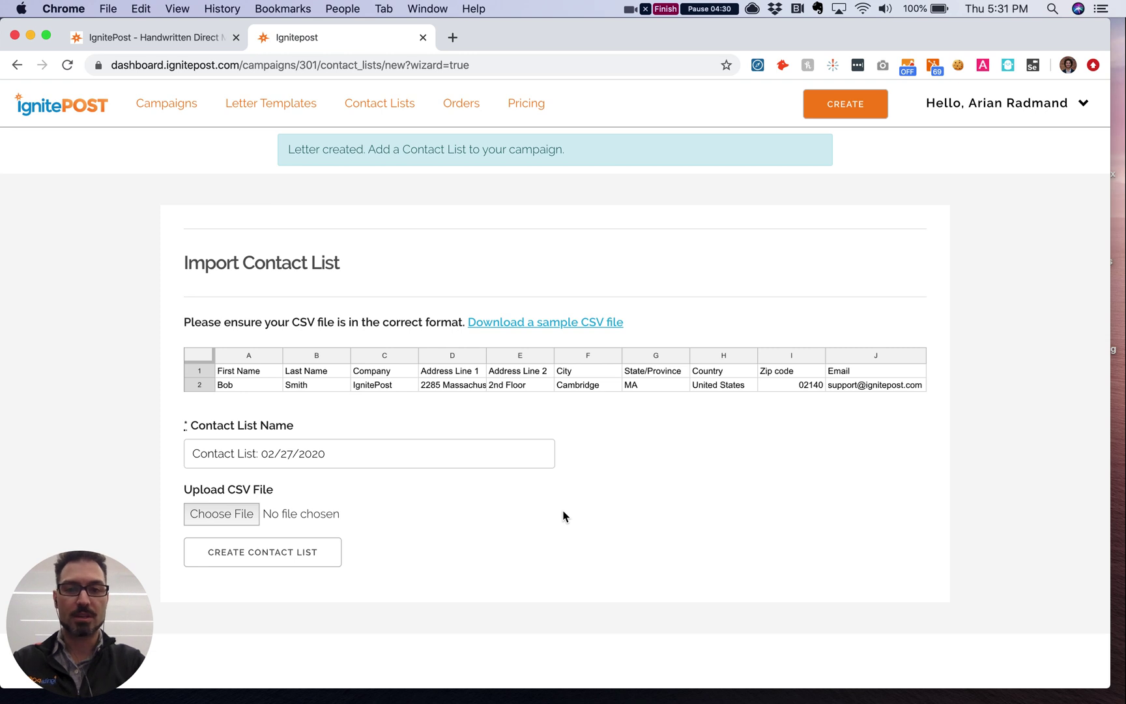
Step: Download the sample contact CSV file from the Import Contact List page
click(545, 326)
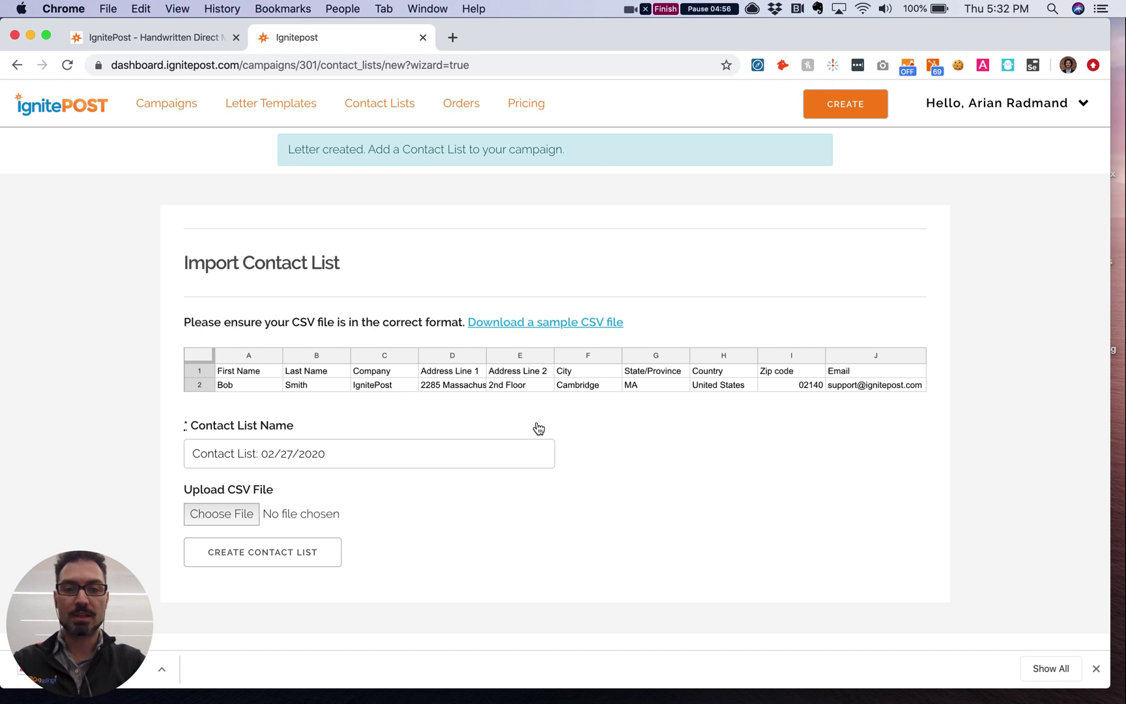
scroll(539, 428, down, 1)
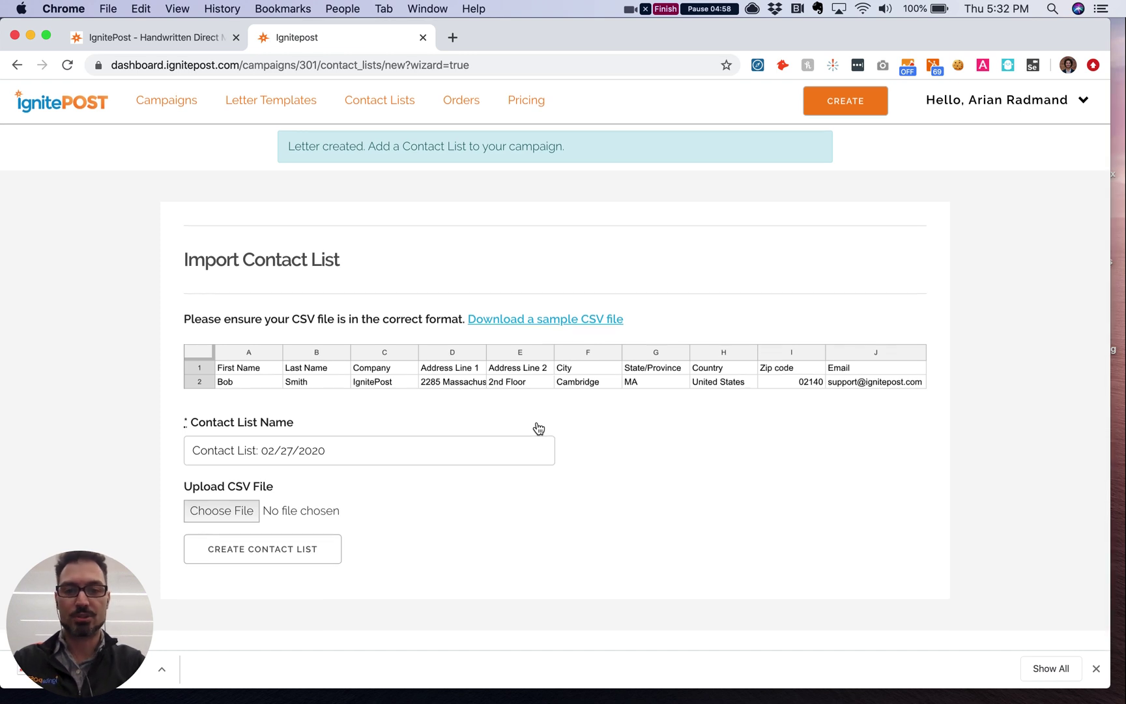
Step: Name the list 'August Birthday List', upload contacts_csv (10).csv from Downloads, and create it
drag(347, 452, 185, 432)
text(A)
text(ugust )
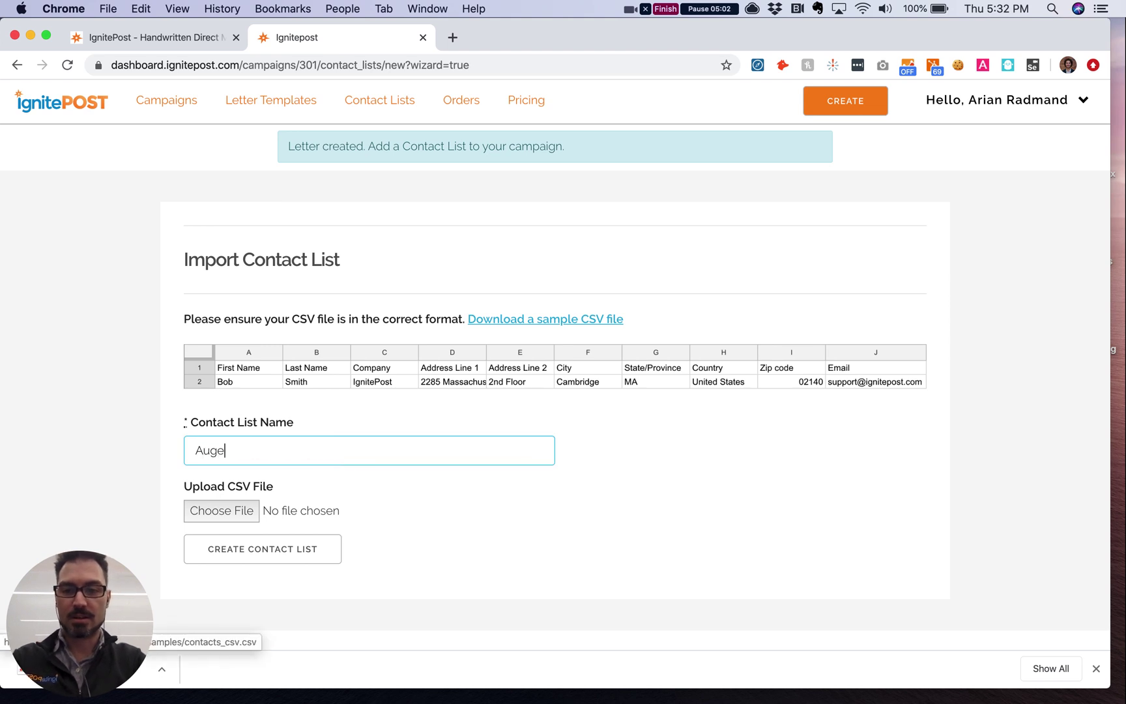
text(Birth)
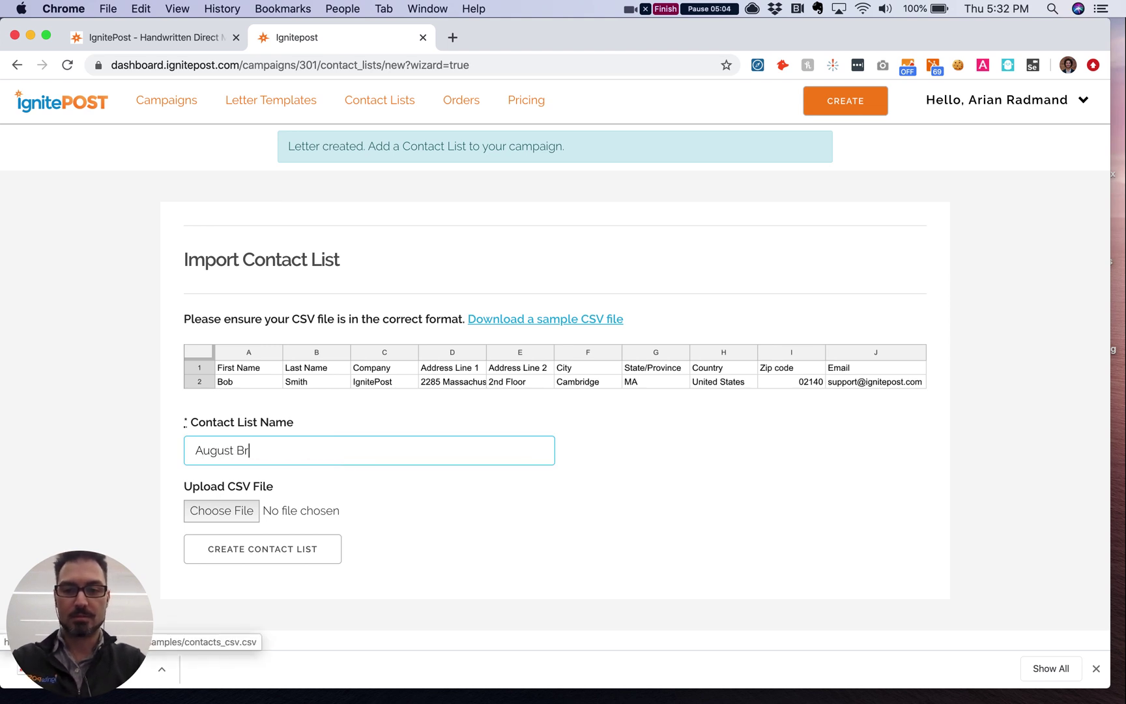
text(day List)
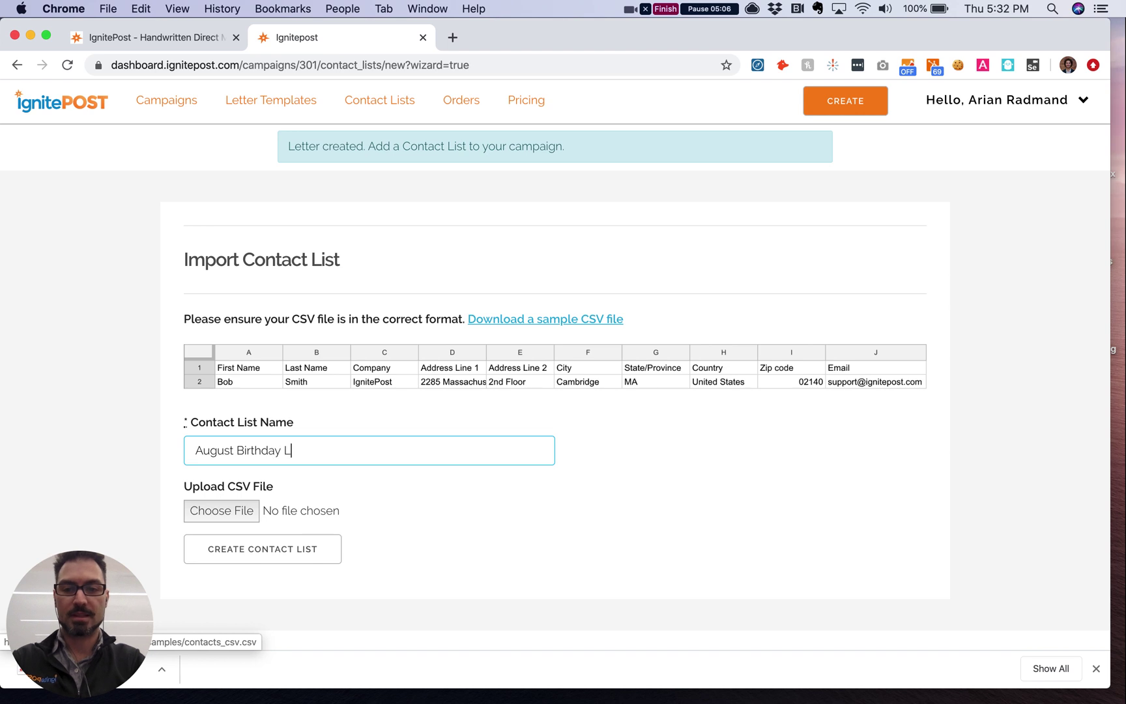
click(212, 511)
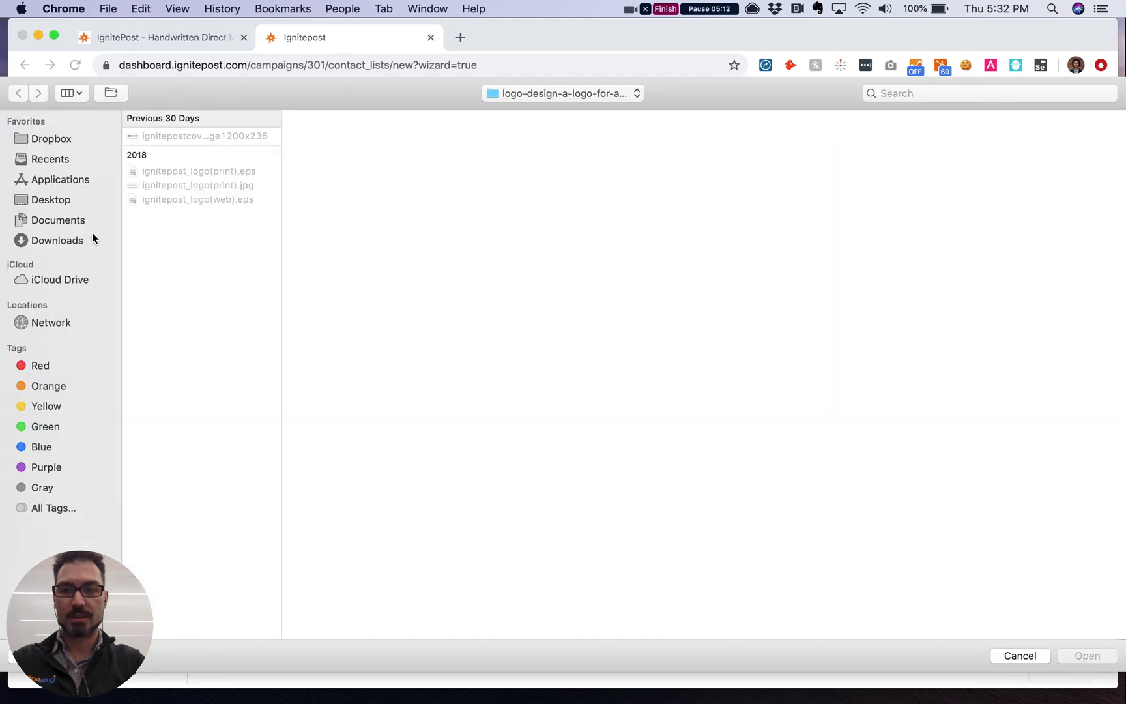
click(91, 239)
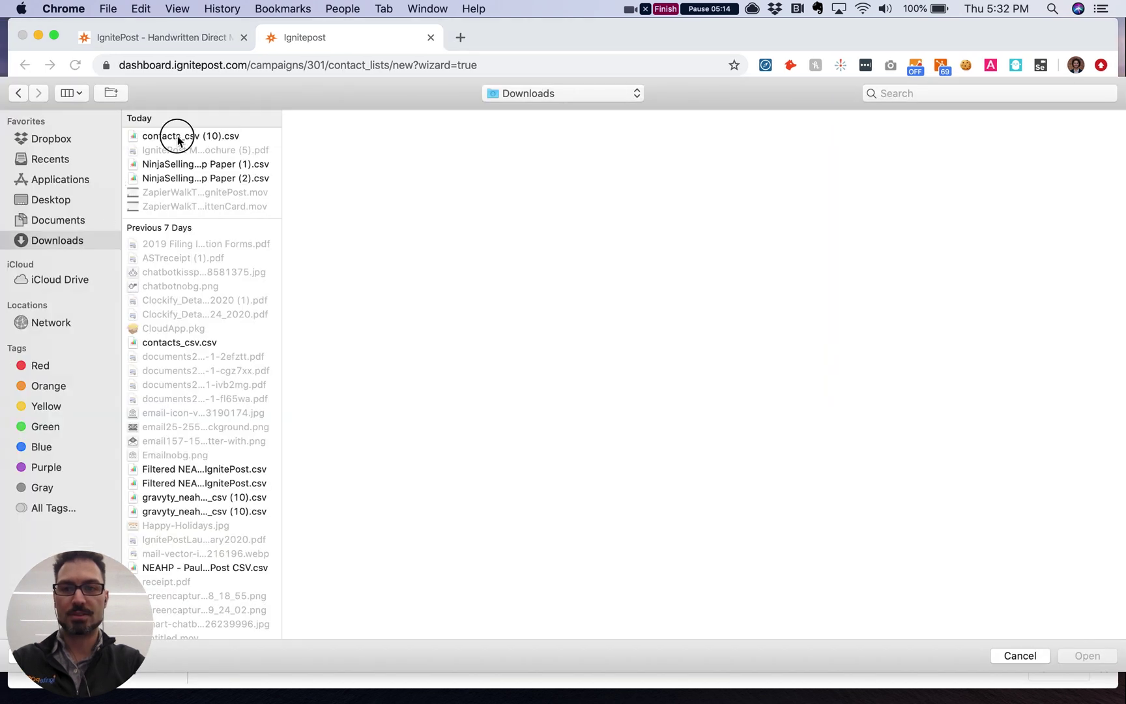
click(178, 137)
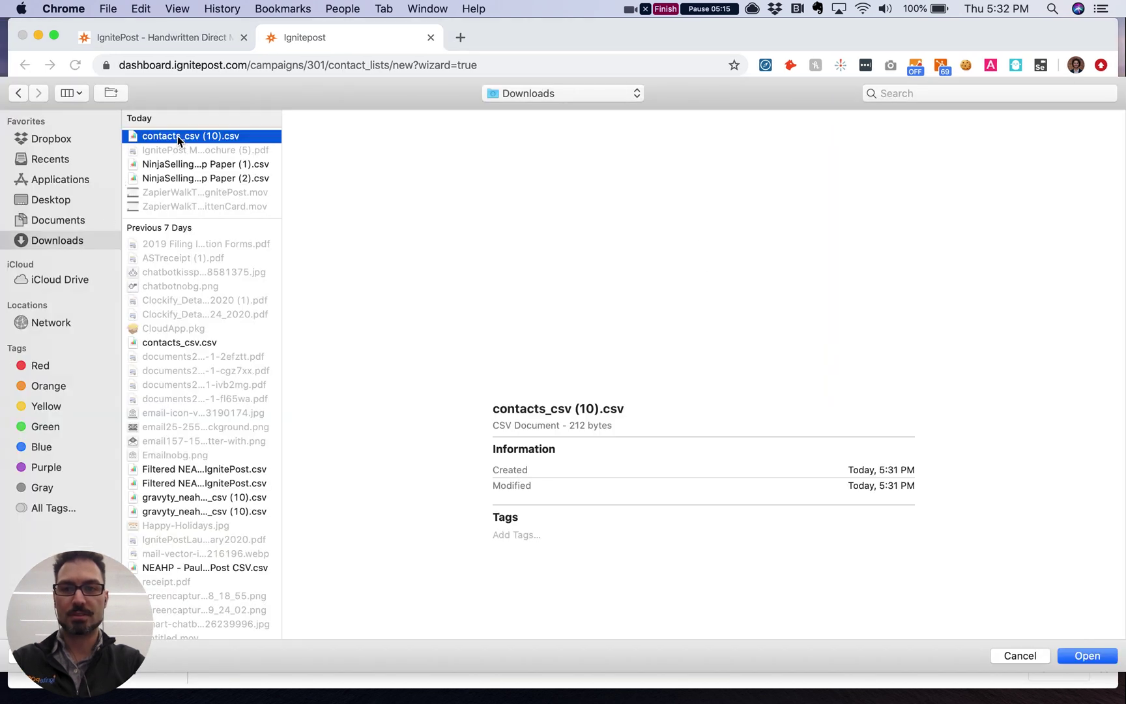
double_click(225, 135)
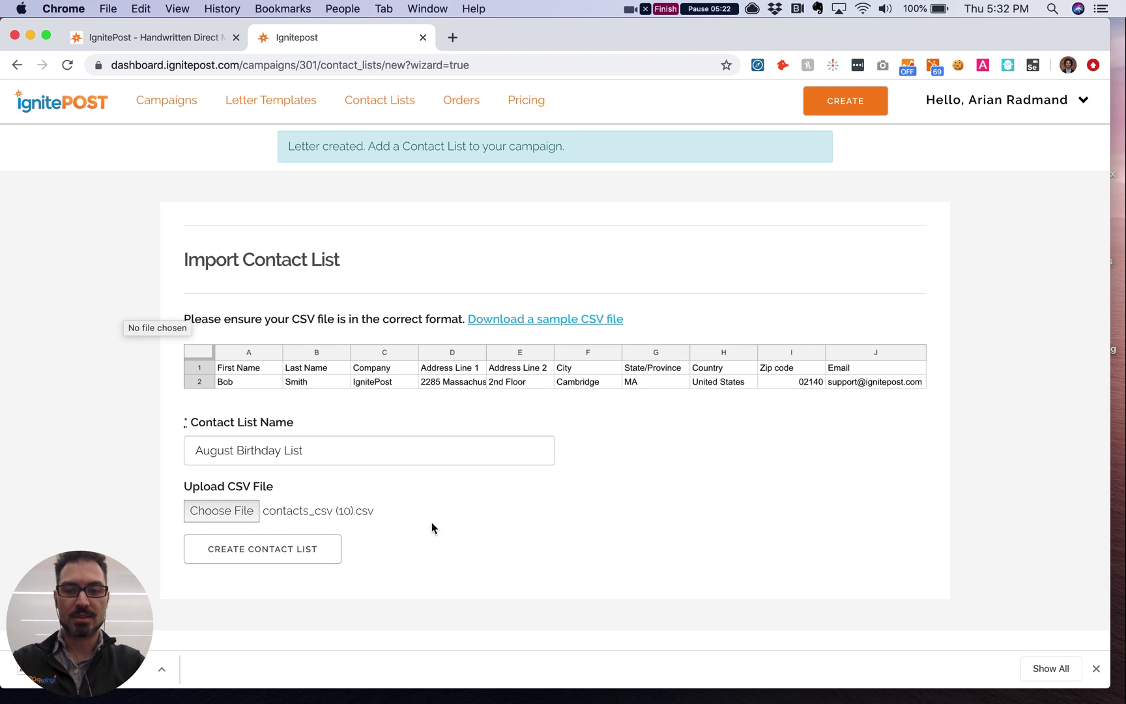
click(279, 554)
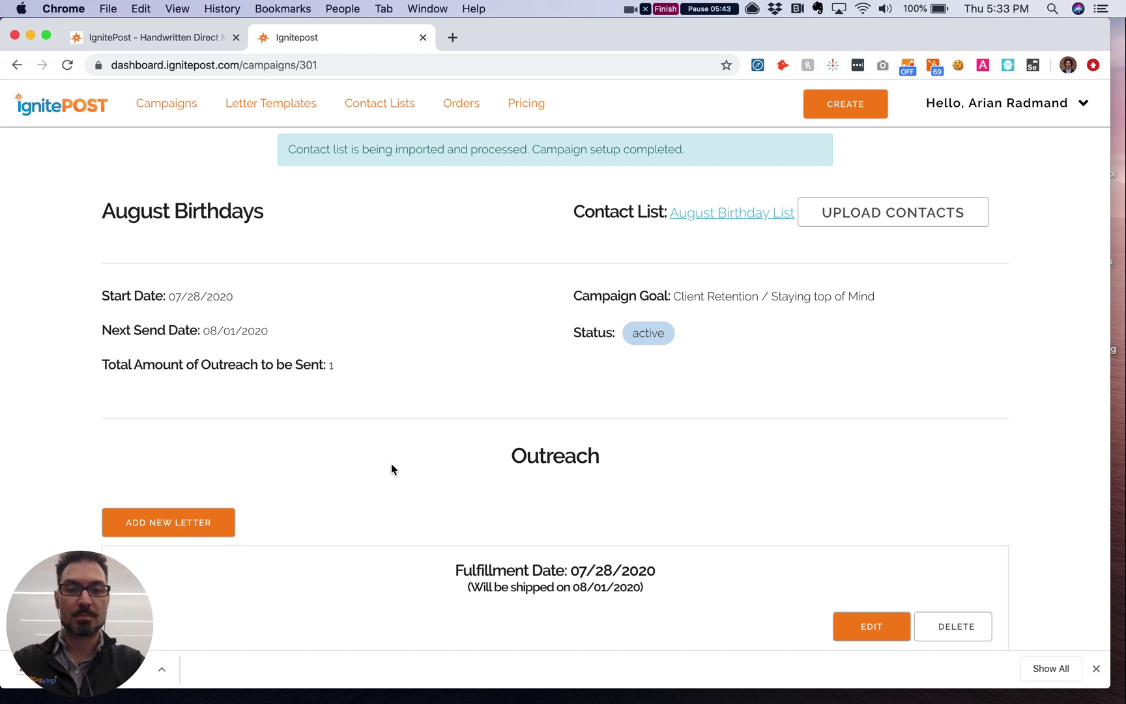
scroll(391, 468, down, 5)
scroll(390, 463, down, 3)
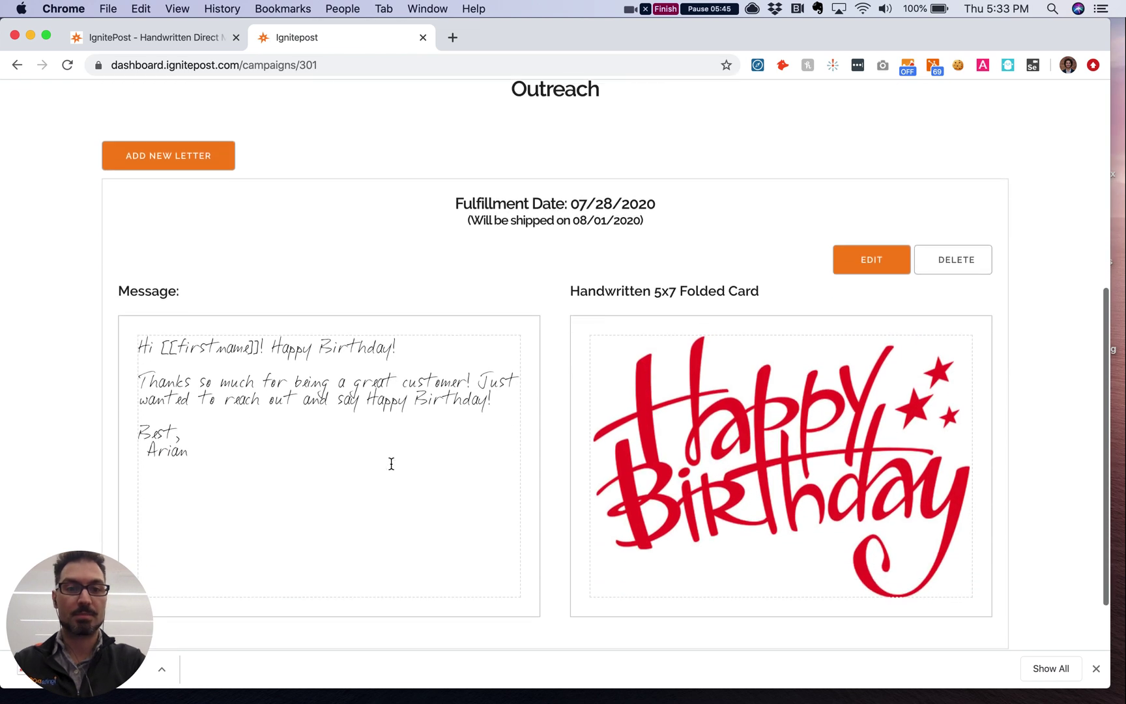
scroll(390, 463, up, 3)
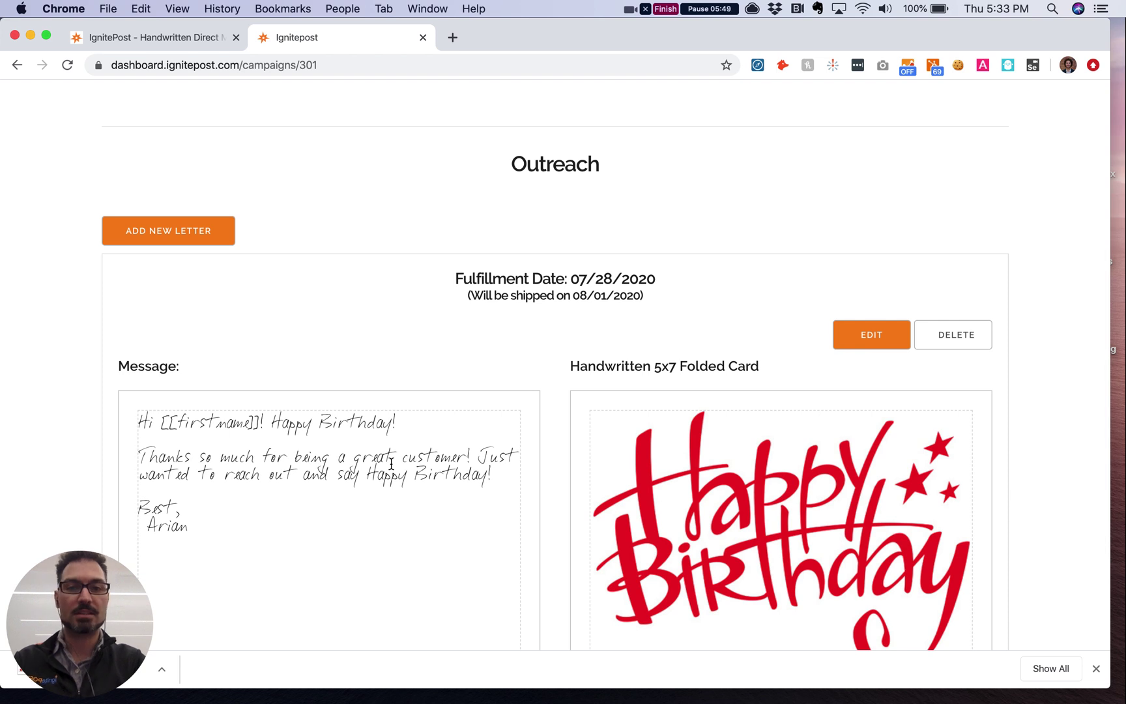
scroll(391, 463, down, 2)
click(576, 254)
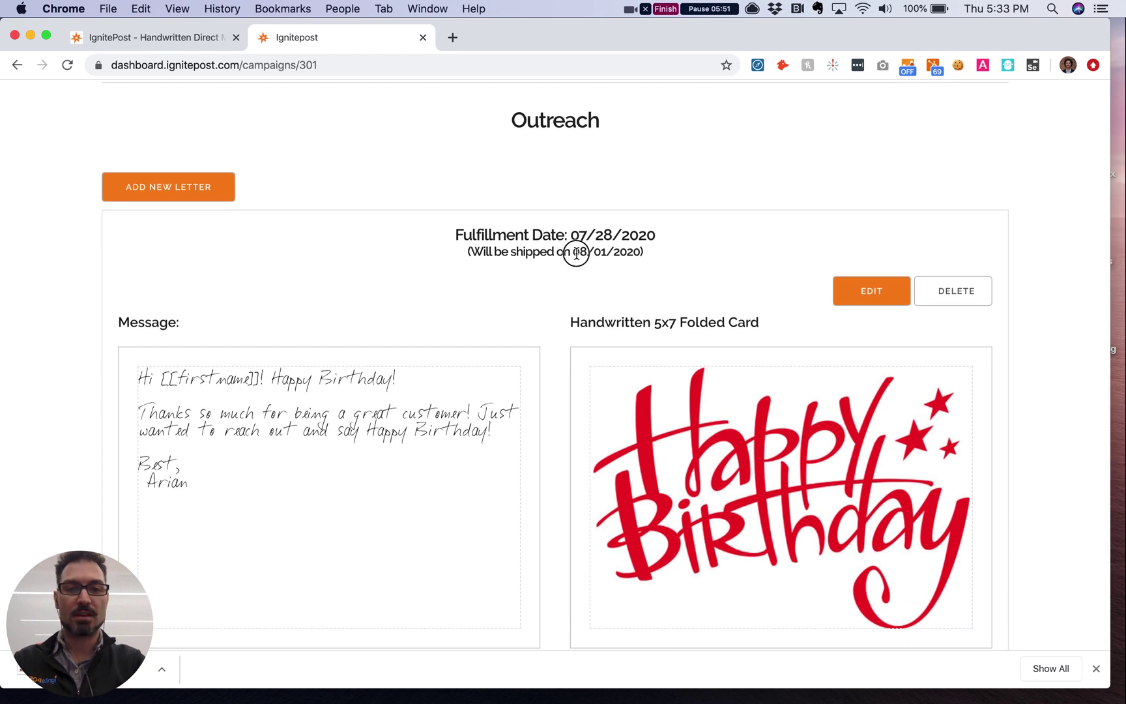
drag(576, 254, 629, 254)
scroll(540, 336, down, 4)
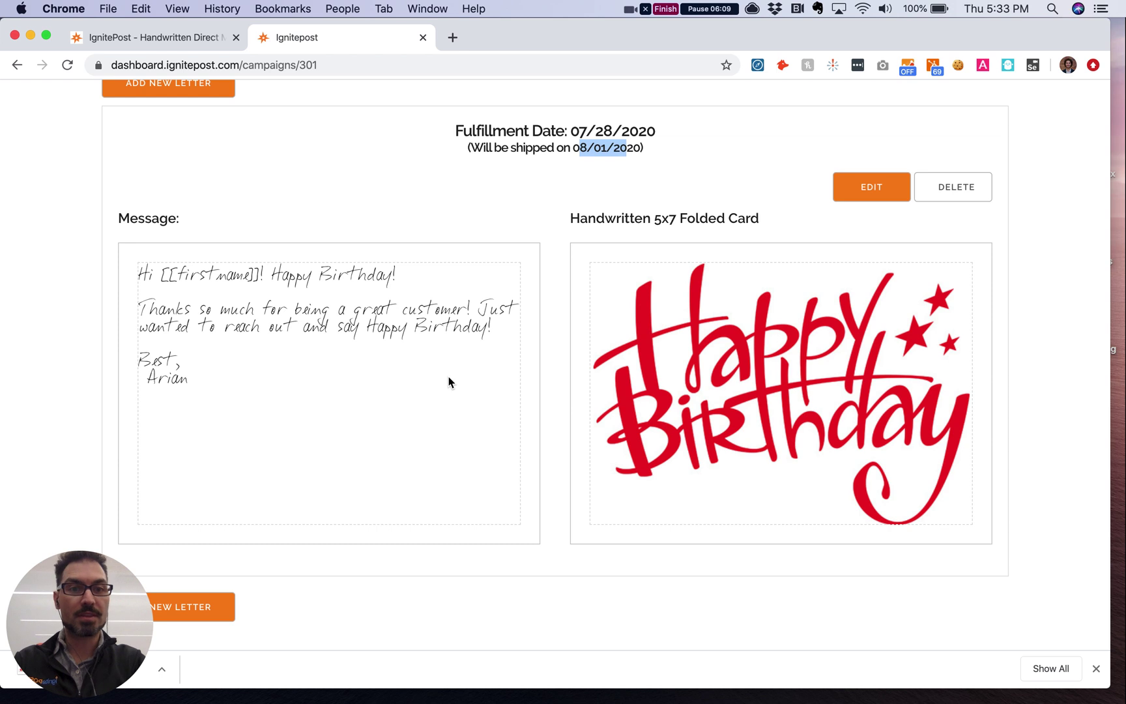
scroll(450, 382, up, 7)
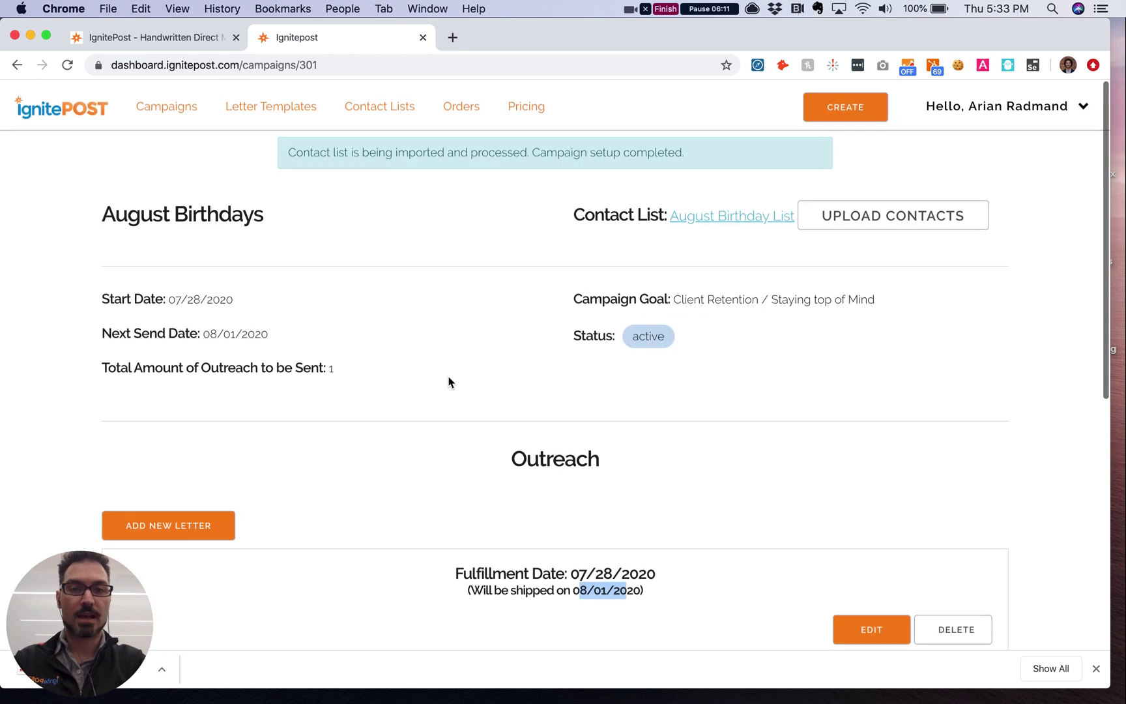
Step: View the contacts in August Birthday List, then reopen the August Birthdays campaign from Campaigns
click(375, 111)
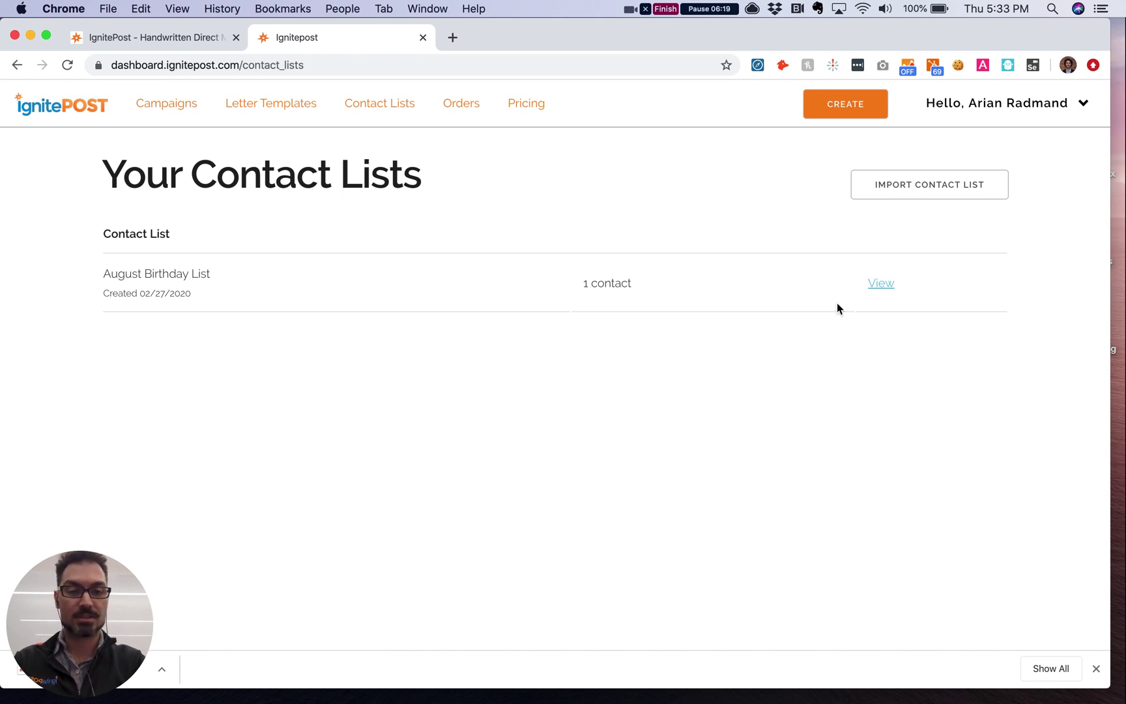
click(878, 287)
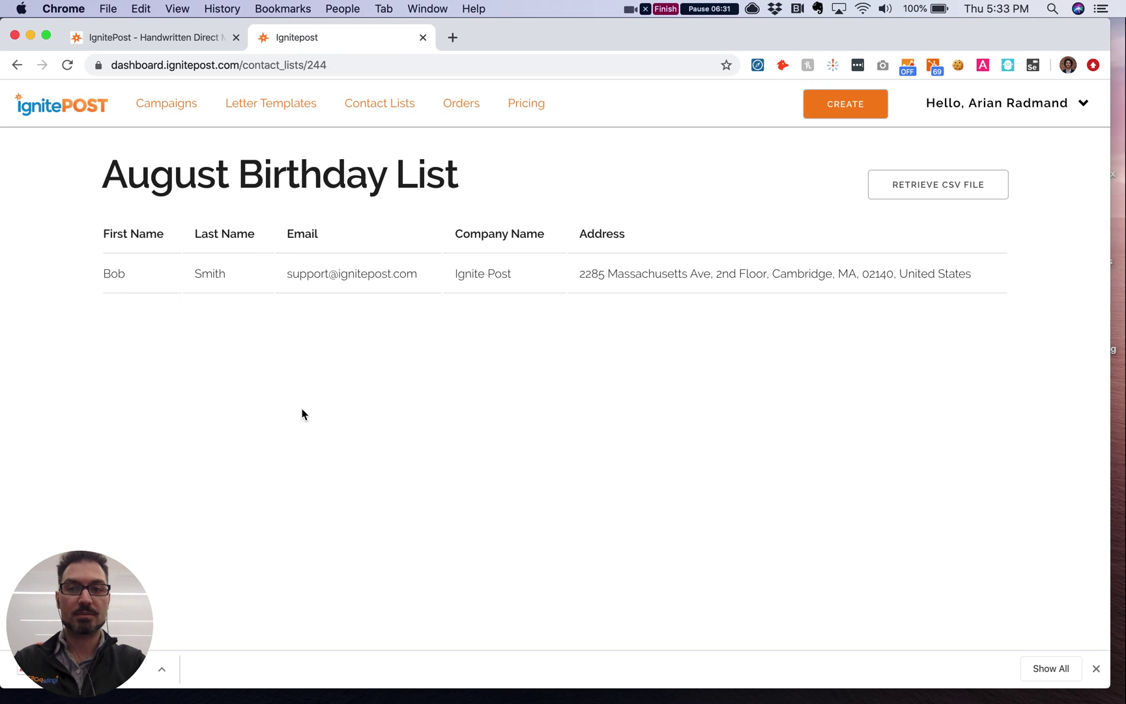
click(171, 106)
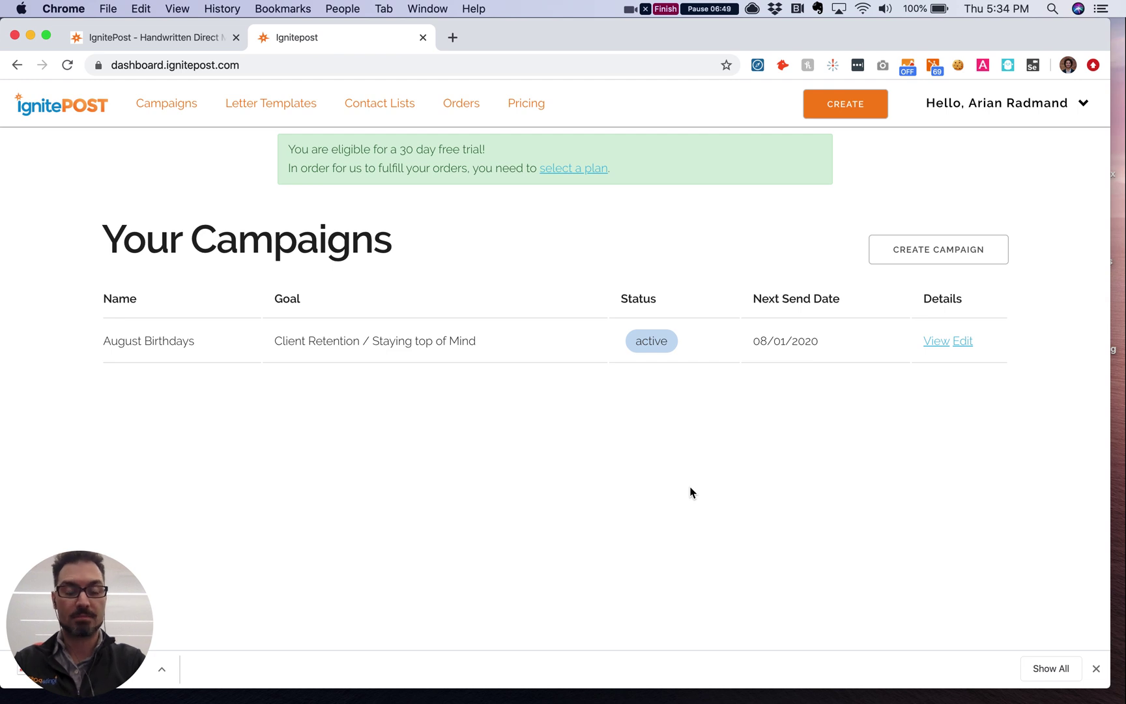
click(933, 342)
Step: Scroll through August Birthdays to review its Happy Birthday letter shipping 08/01/2020
scroll(603, 469, down, 3)
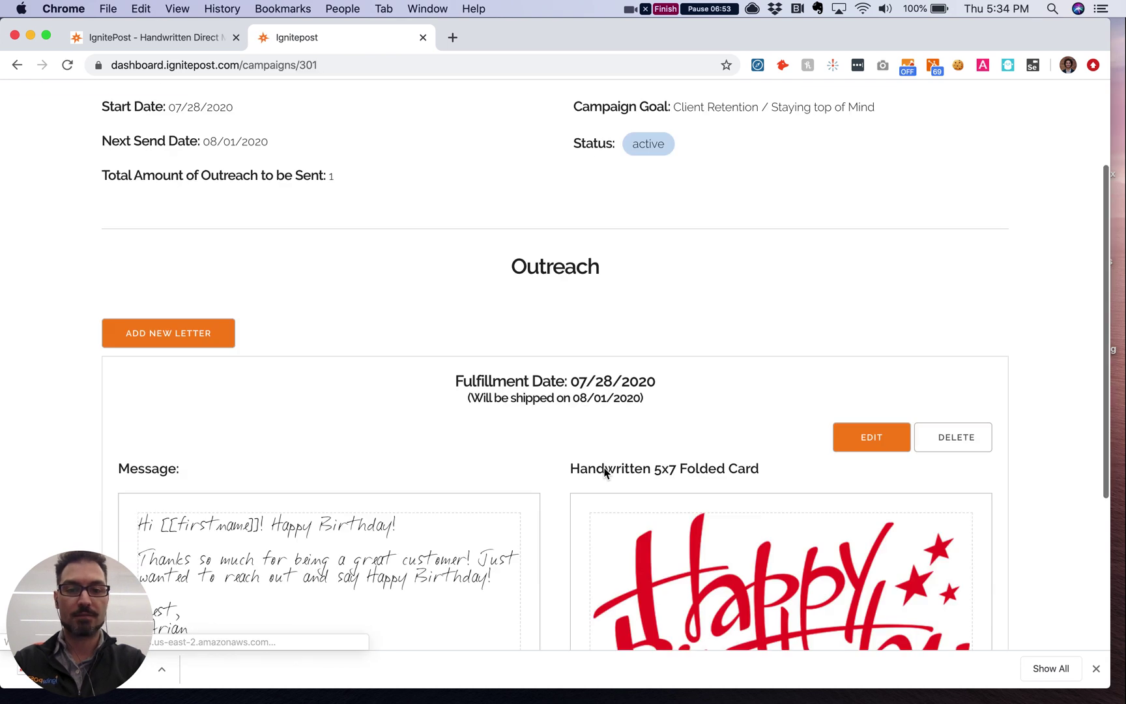
scroll(603, 472, down, 2)
scroll(604, 472, down, 2)
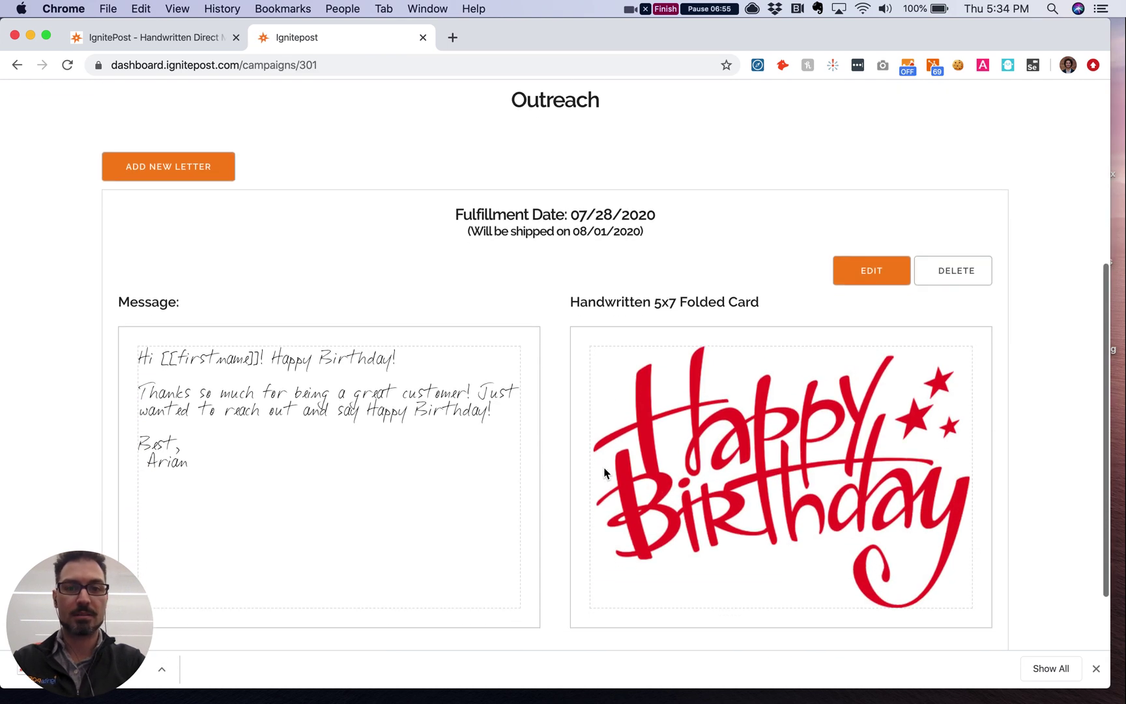
scroll(605, 472, down, 2)
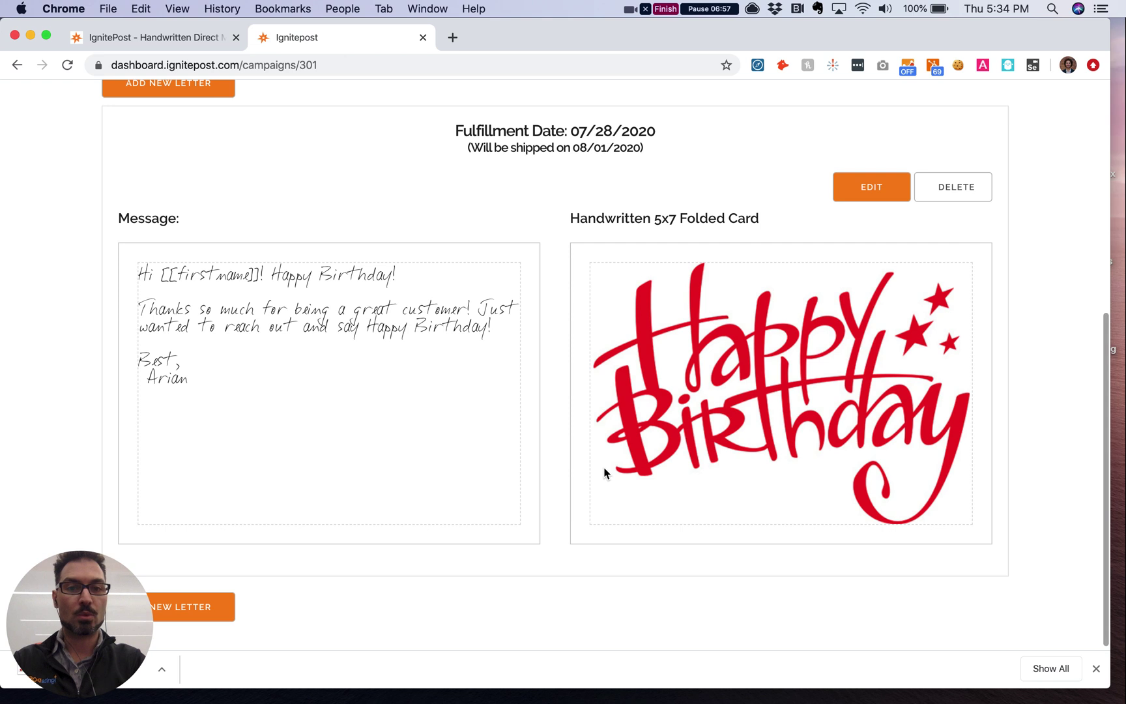
scroll(604, 473, up, 1)
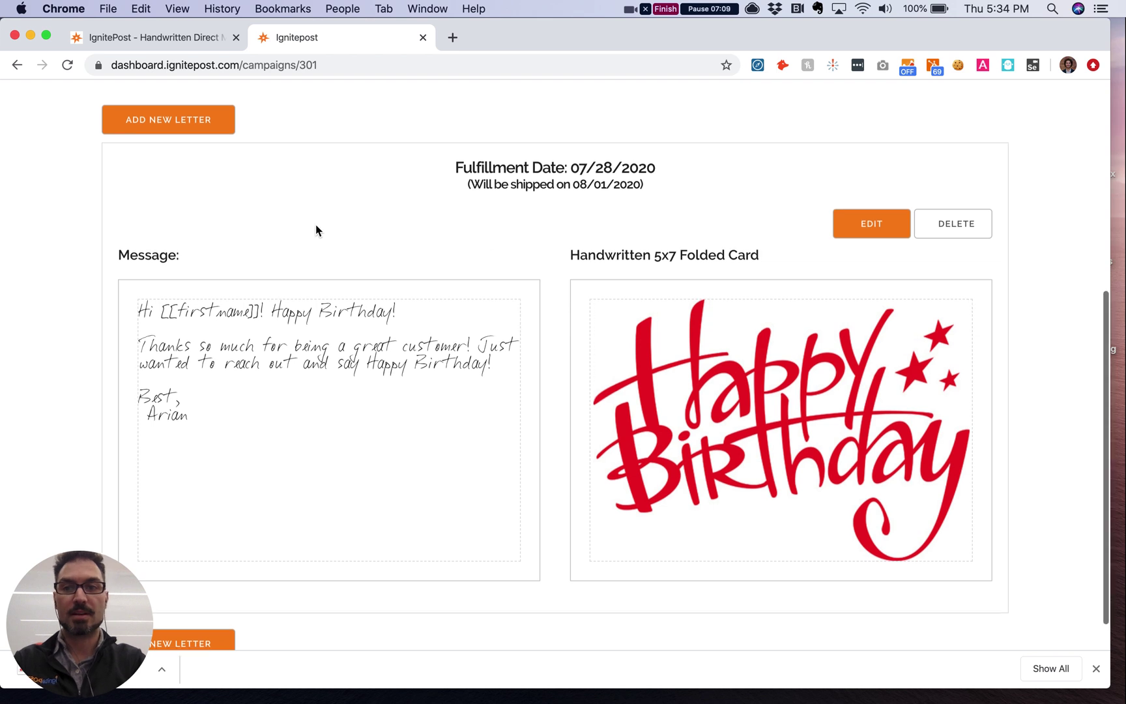
scroll(316, 228, up, 1)
scroll(316, 230, down, 2)
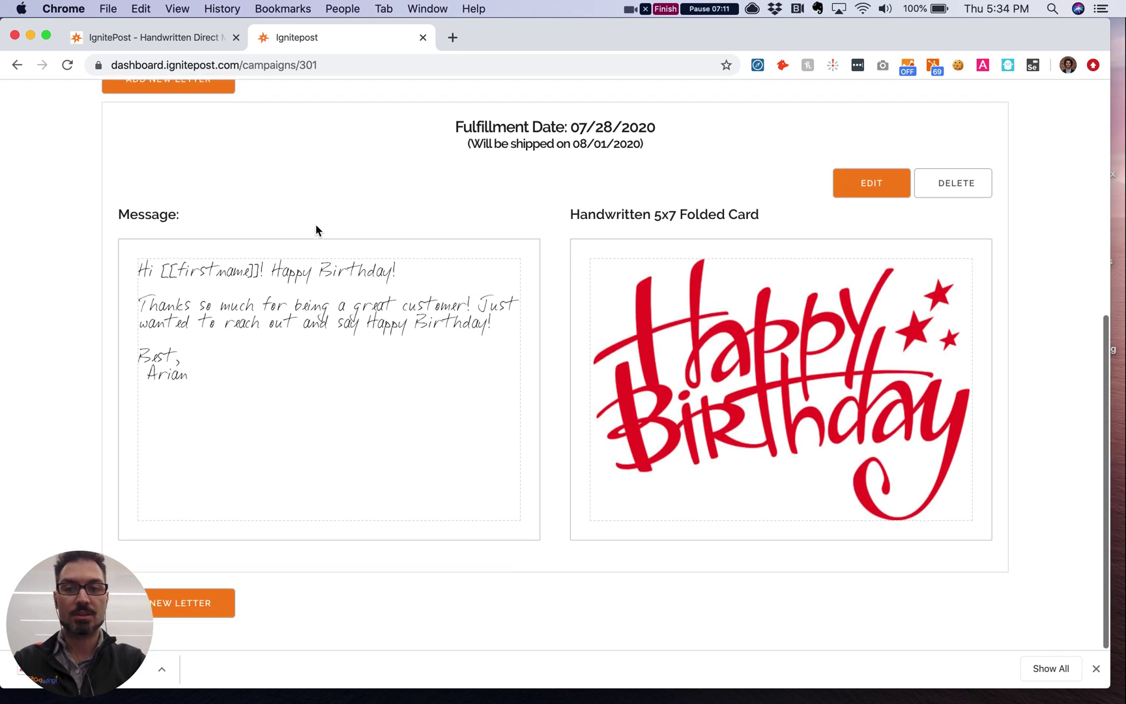
scroll(316, 230, up, 2)
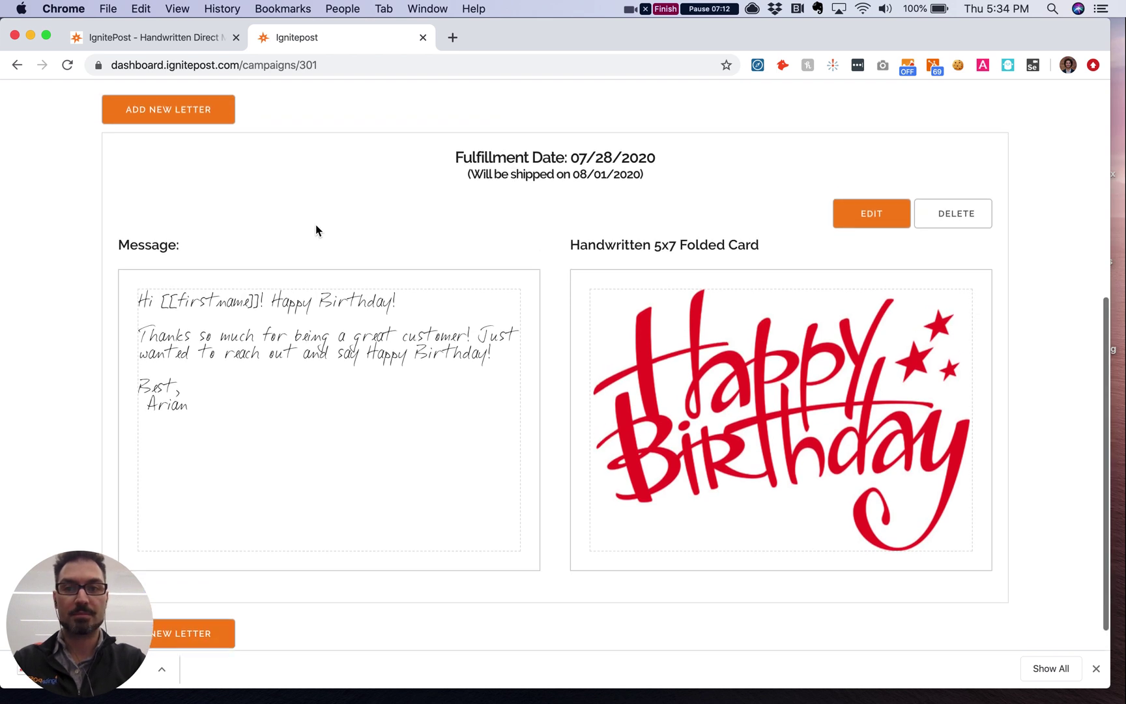
Step: Start adding a second letter to the August Birthdays campaign
click(175, 118)
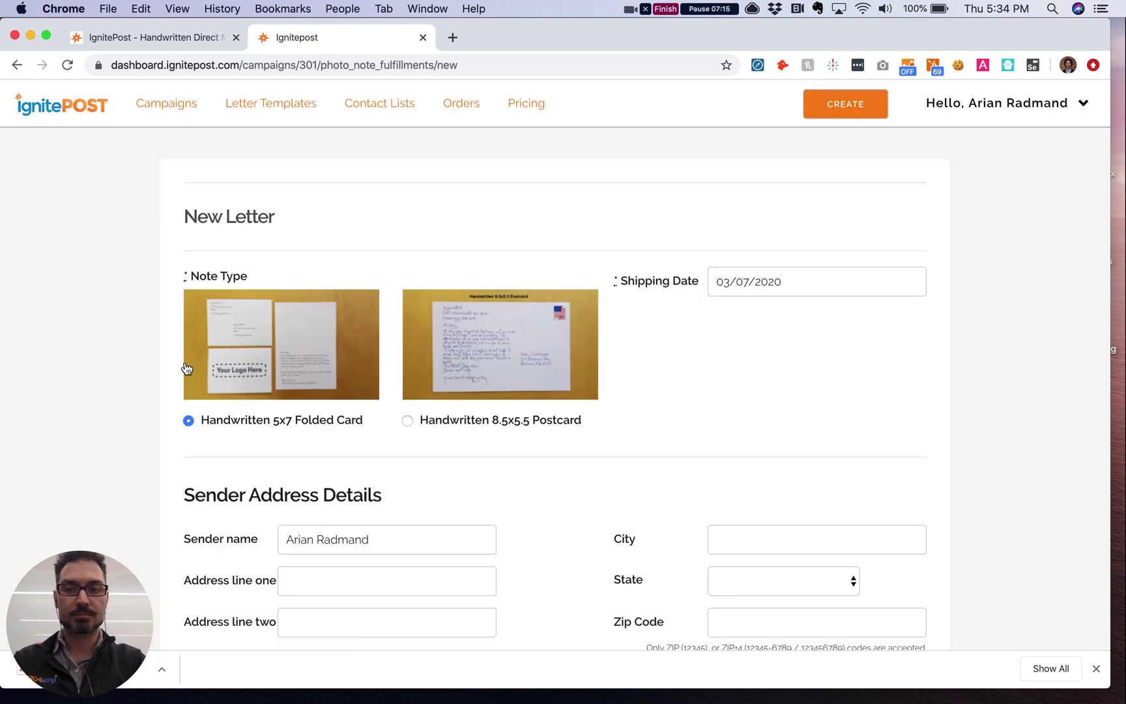
click(249, 342)
scroll(249, 342, down, 2)
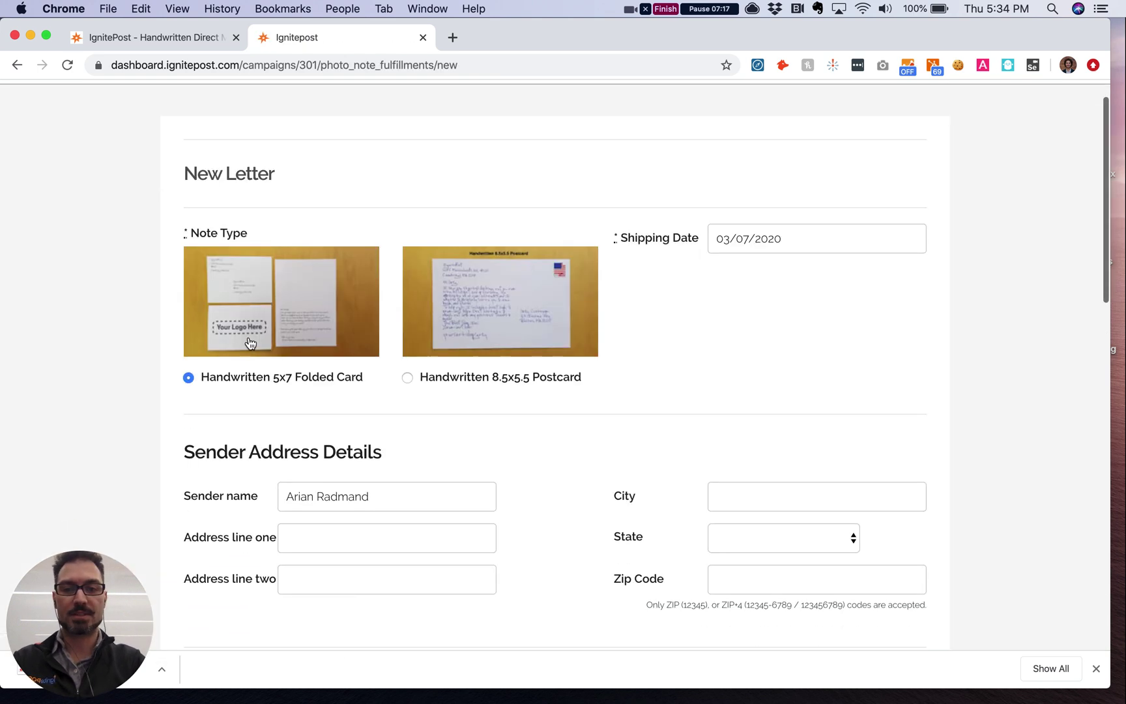
Step: Set the new letter's shipping date to 08/01/2021
click(761, 236)
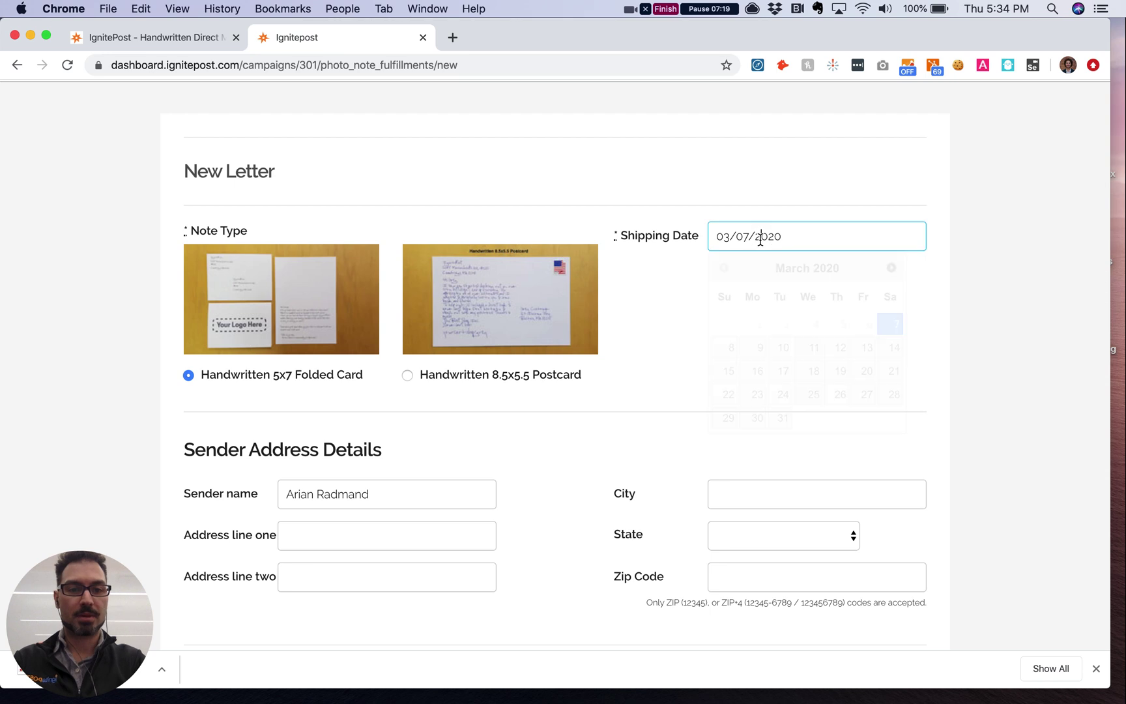
click(891, 267)
click(892, 267)
click(892, 268)
click(892, 268)
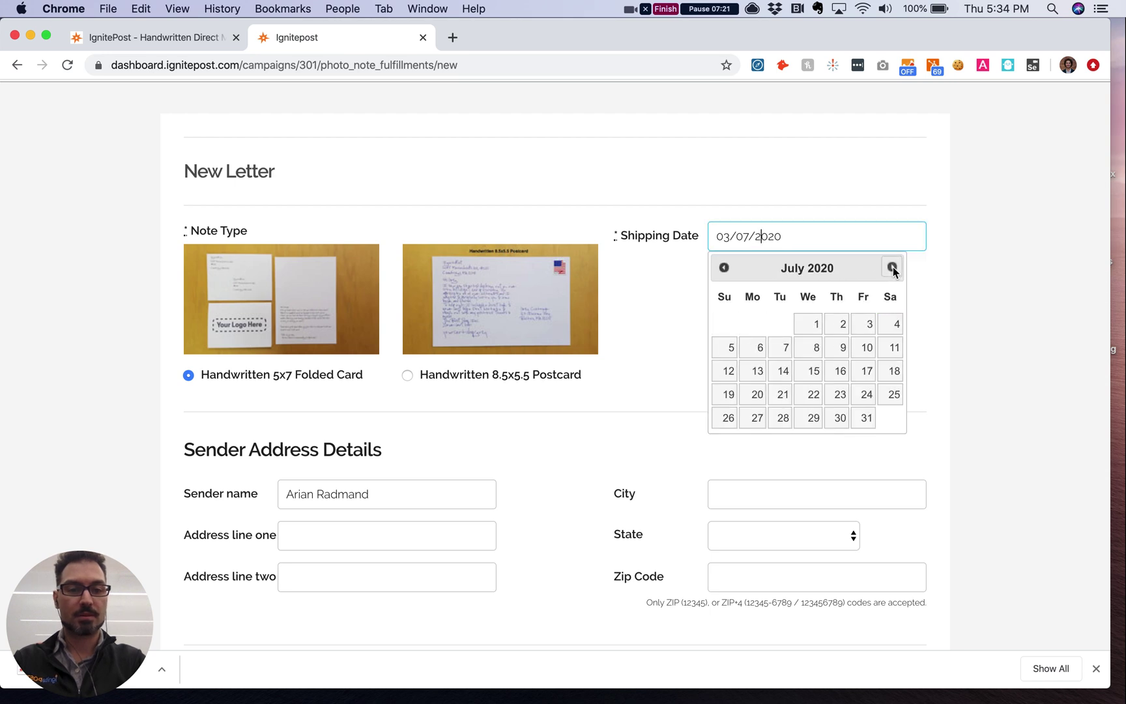
click(892, 267)
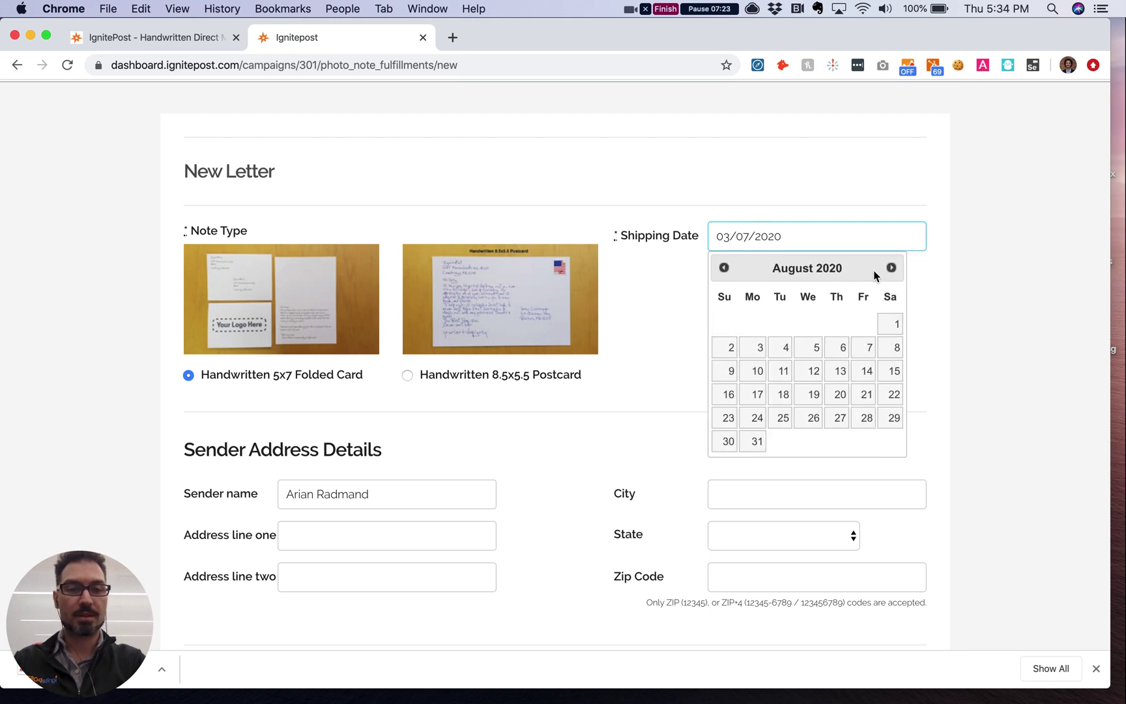
click(891, 268)
click(891, 268)
click(891, 268)
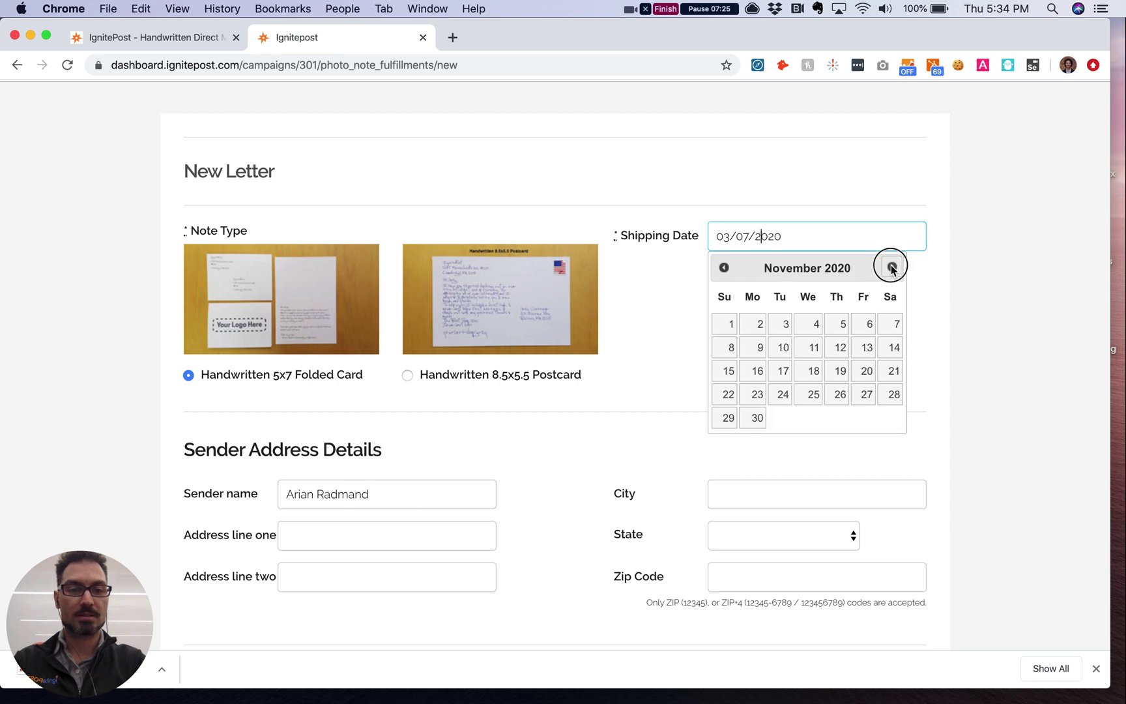
click(891, 268)
click(891, 267)
click(891, 268)
click(892, 268)
click(891, 268)
click(891, 267)
click(891, 268)
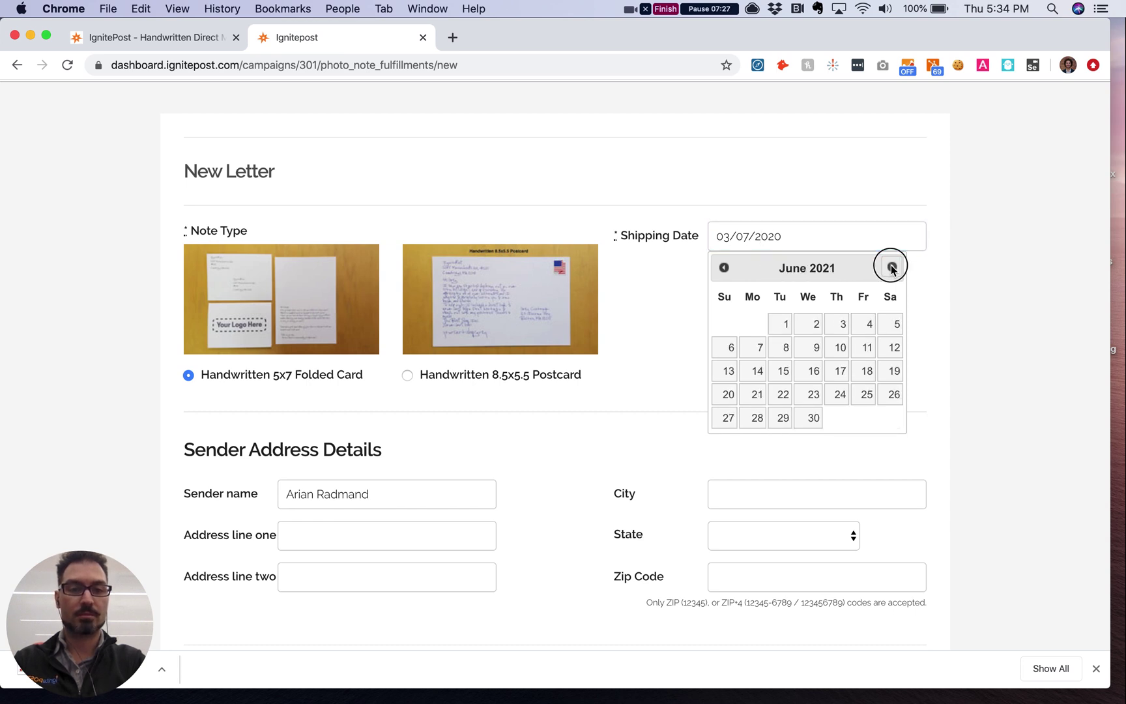
click(892, 268)
click(891, 268)
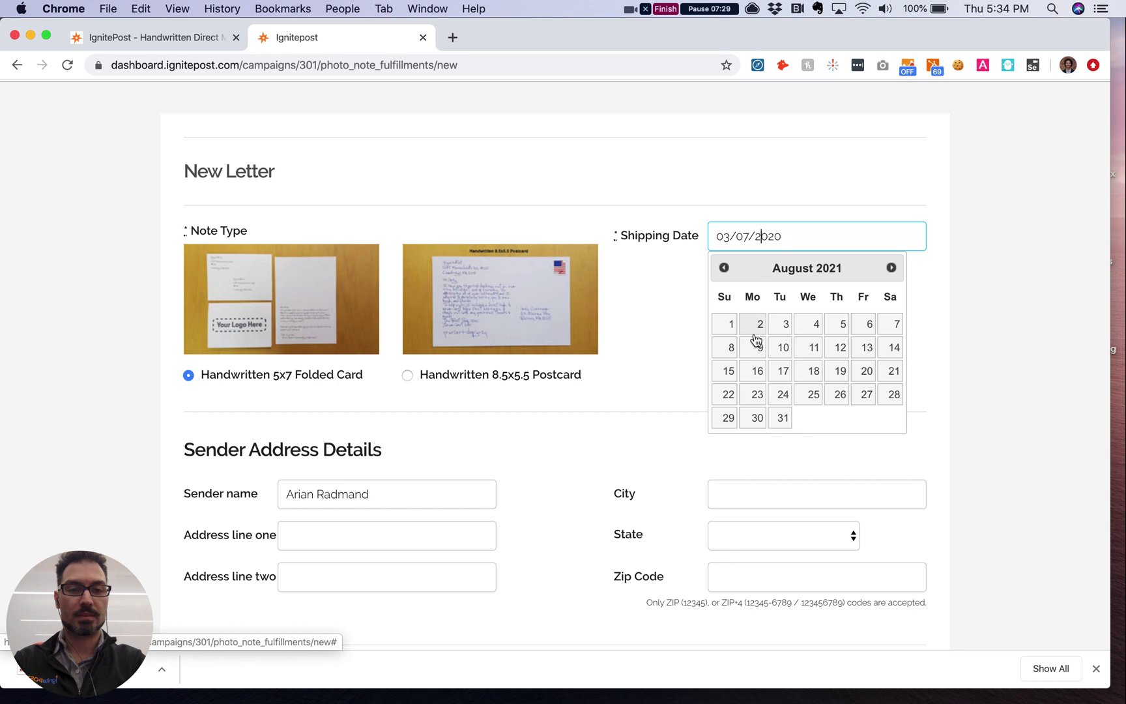
click(728, 325)
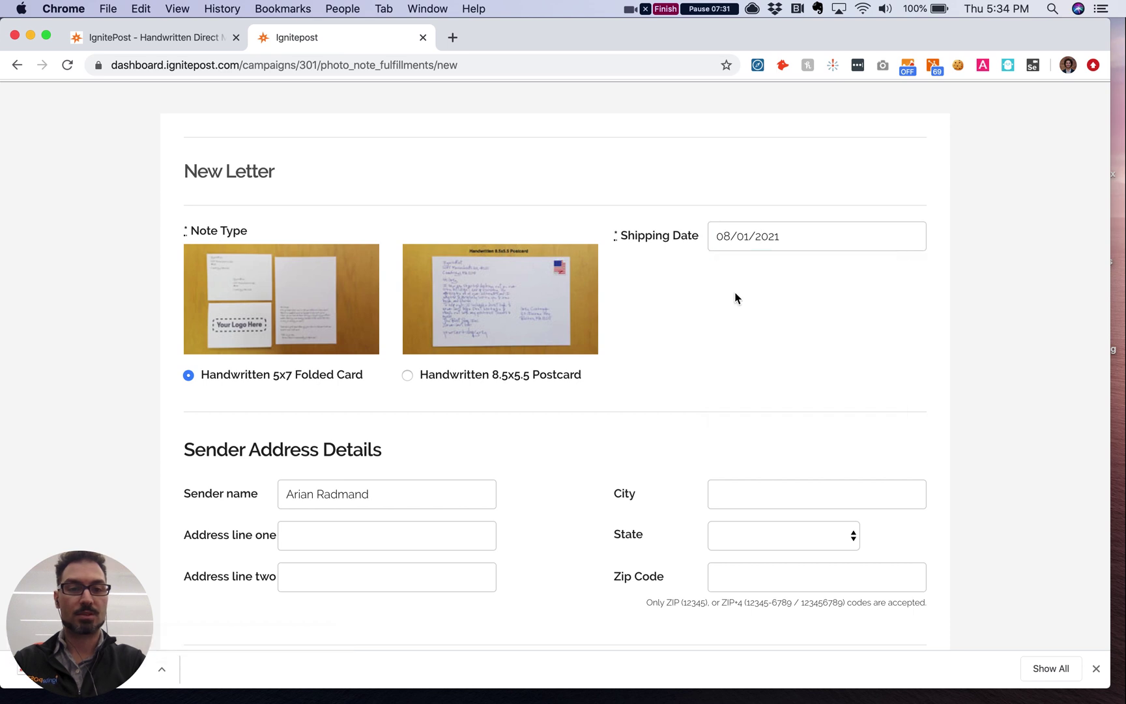
scroll(701, 365, down, 5)
scroll(536, 451, down, 2)
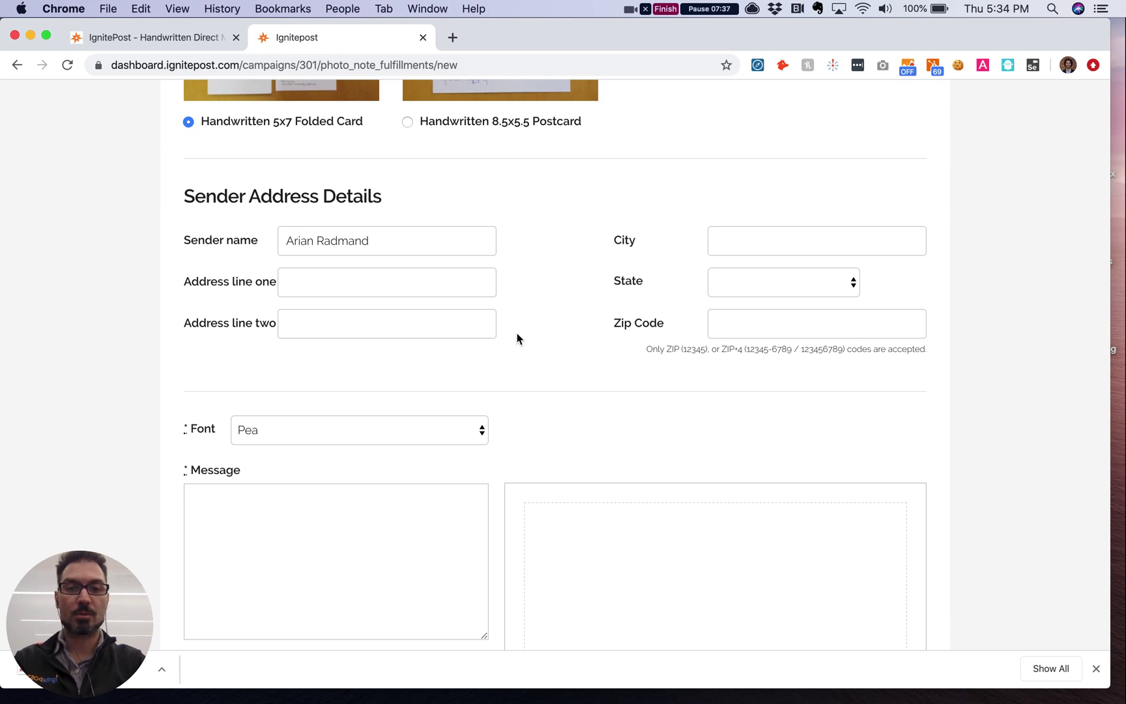
scroll(517, 339, down, 4)
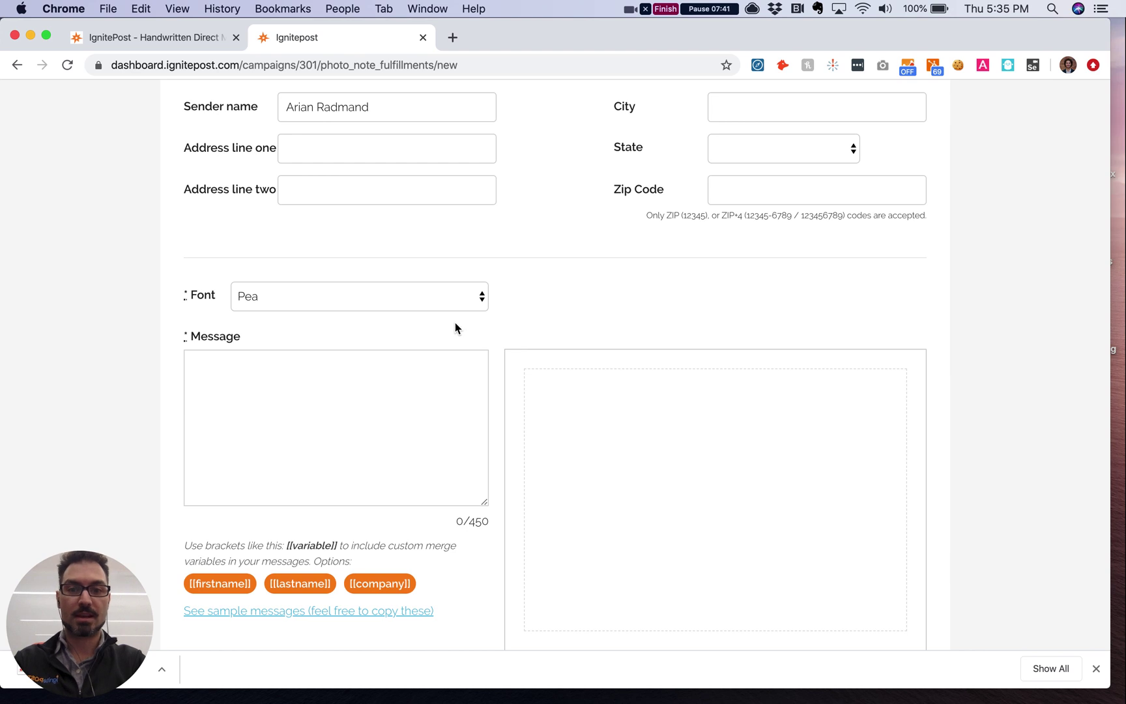
Step: Switch the letter's font to the Kletzien handwriting font
click(384, 298)
click(322, 281)
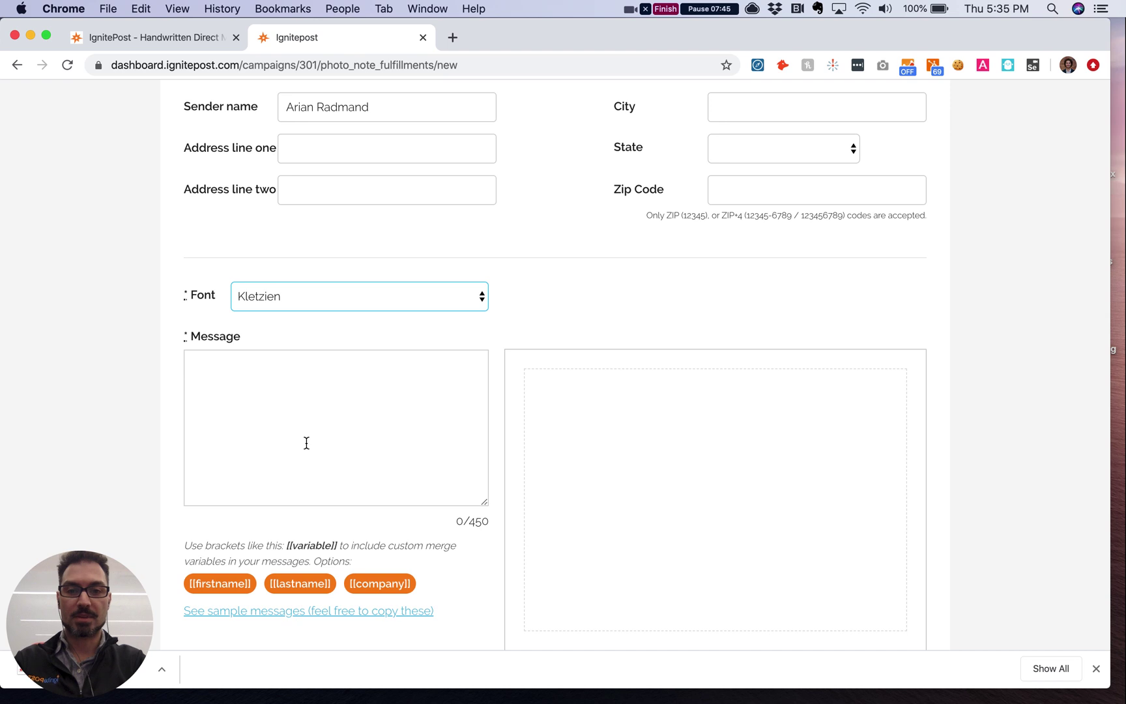
scroll(306, 443, down, 1)
Step: Write 'Hi [[firstname]], Can you believe another year has passed?! Happy Birthday! Drop me a line…'
click(271, 398)
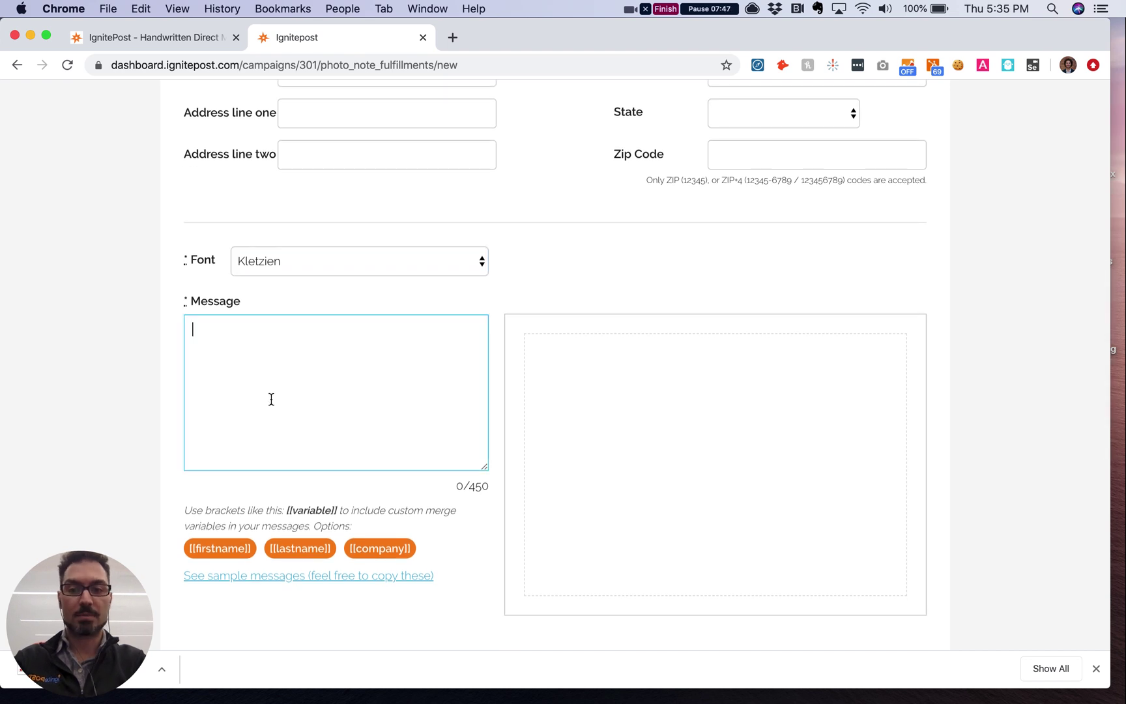
text(Hi)
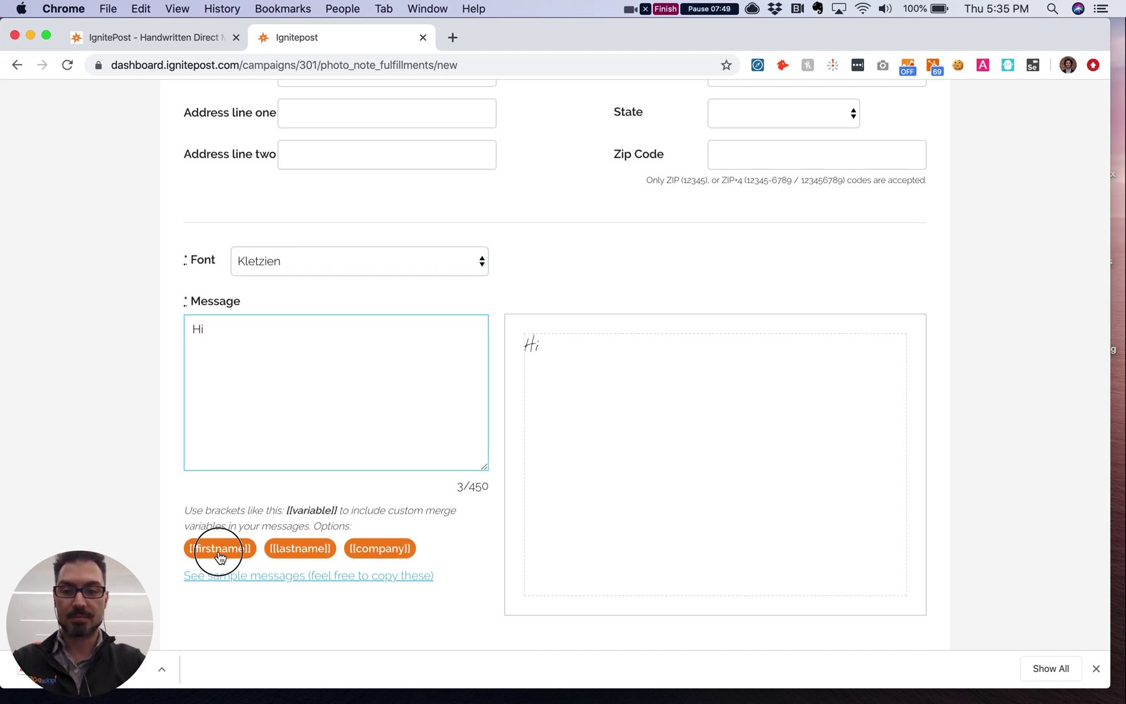
click(220, 554)
text(, Can you)
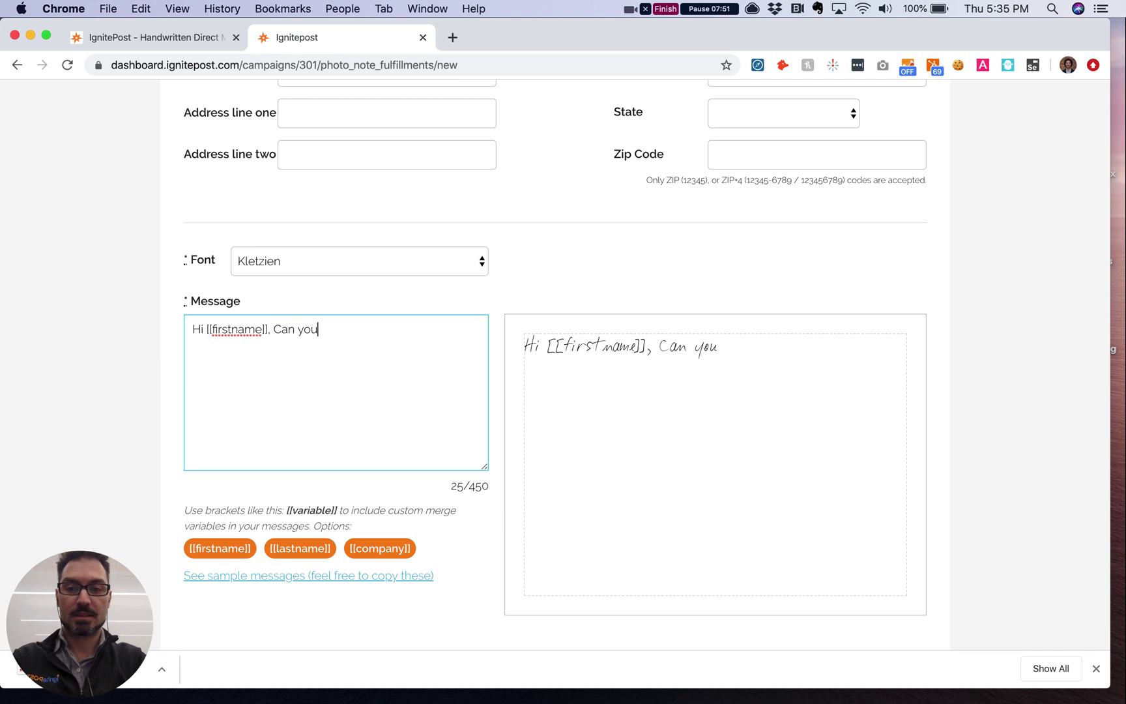
text( believe another)
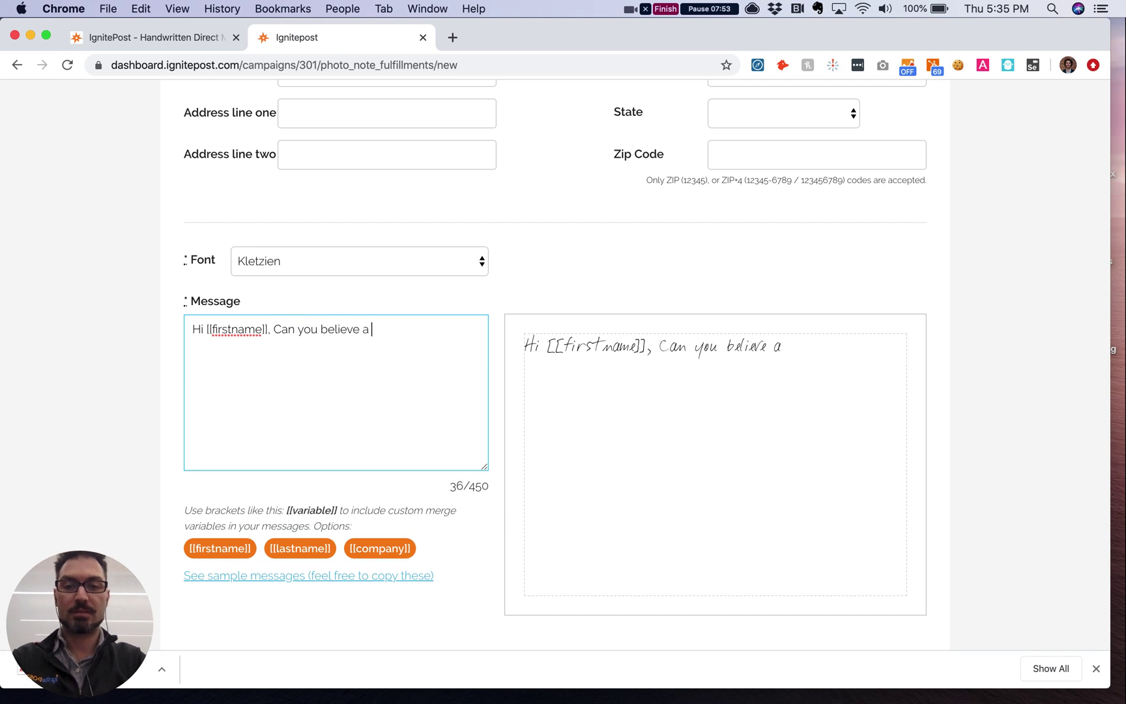
key(BackSpace)
text(nother year )
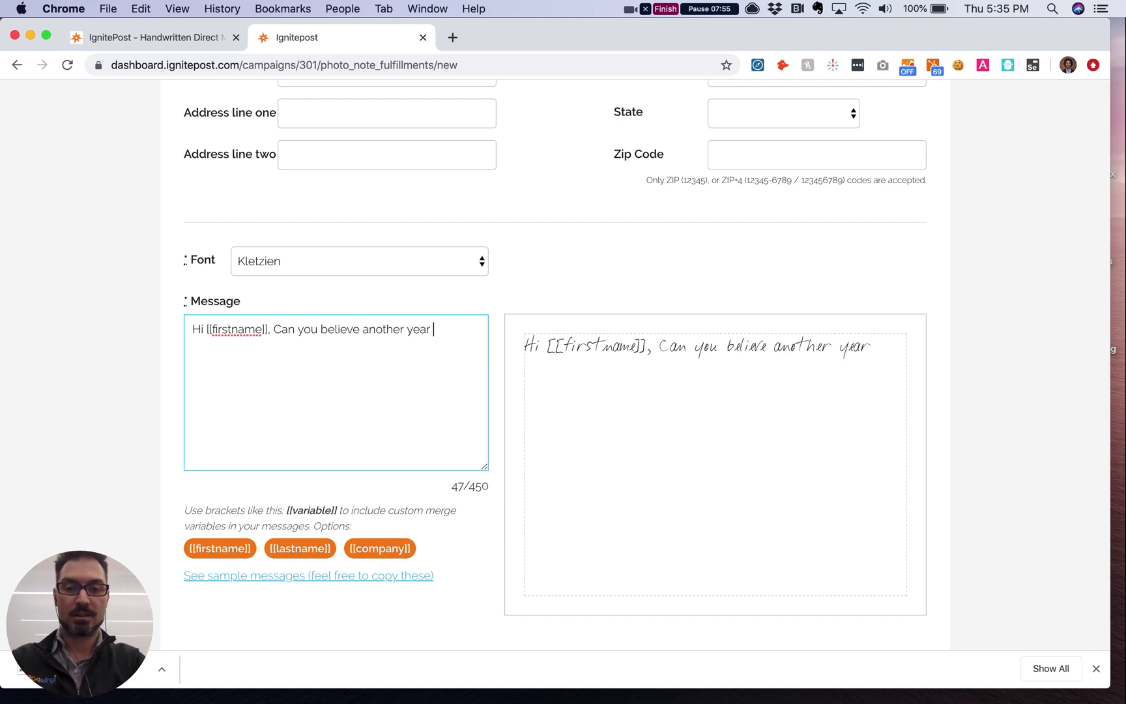
text(has passed?!  )
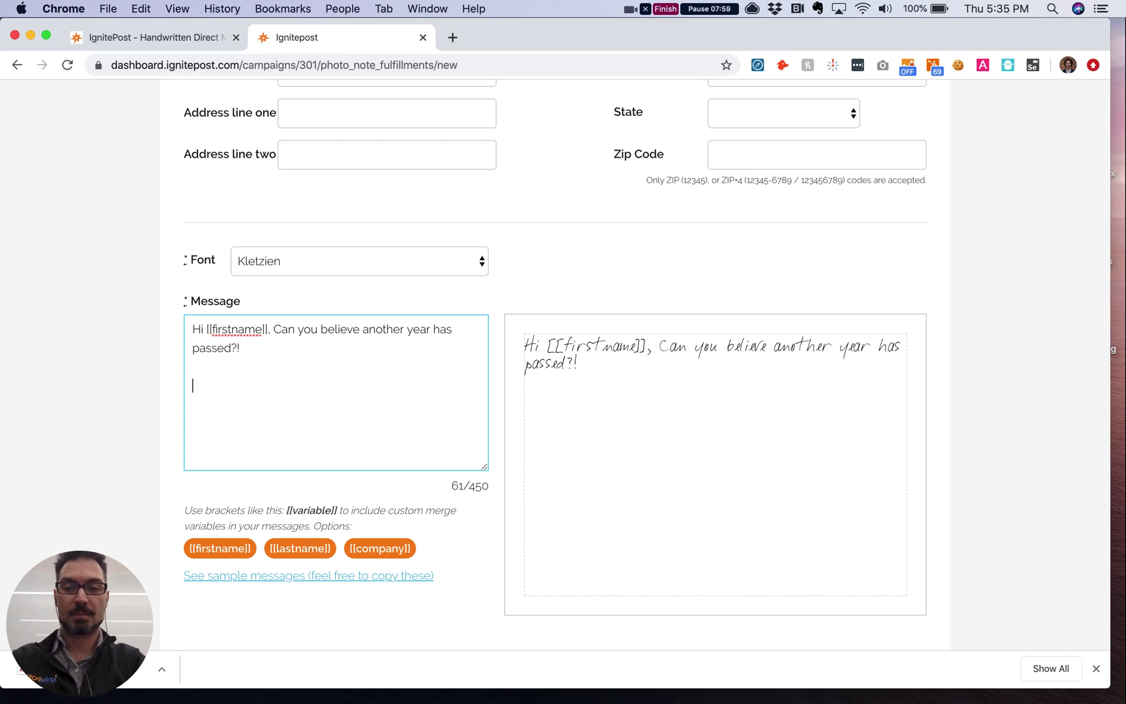
text(Happy )
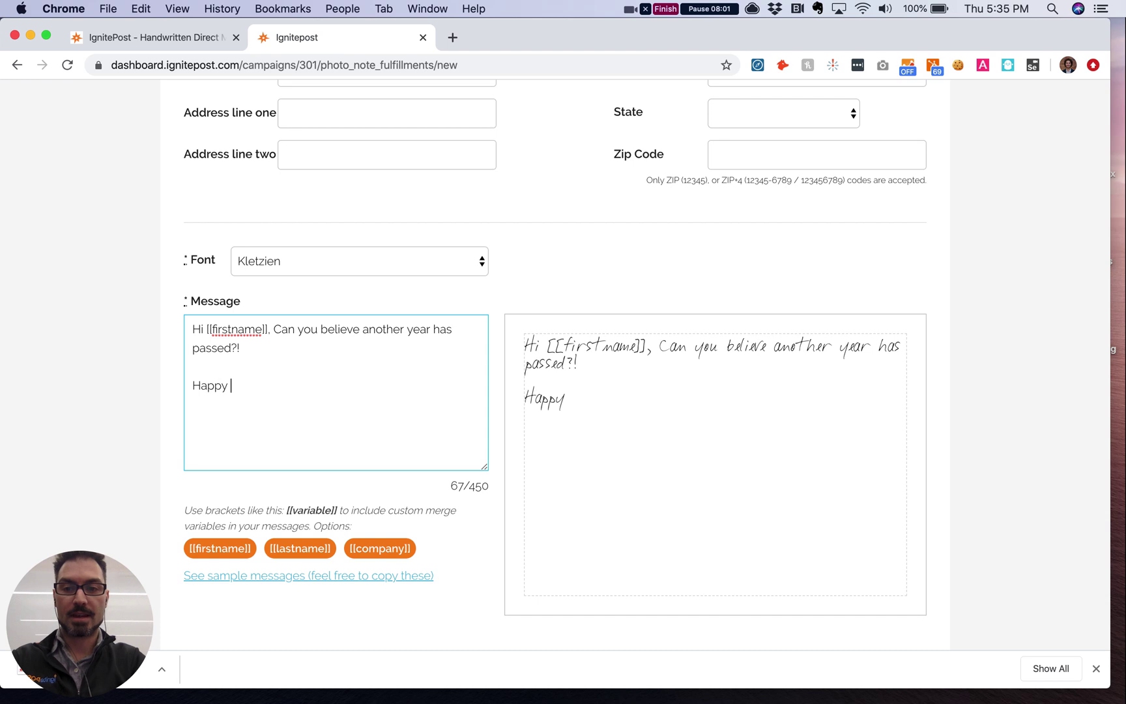
text(Birthda)
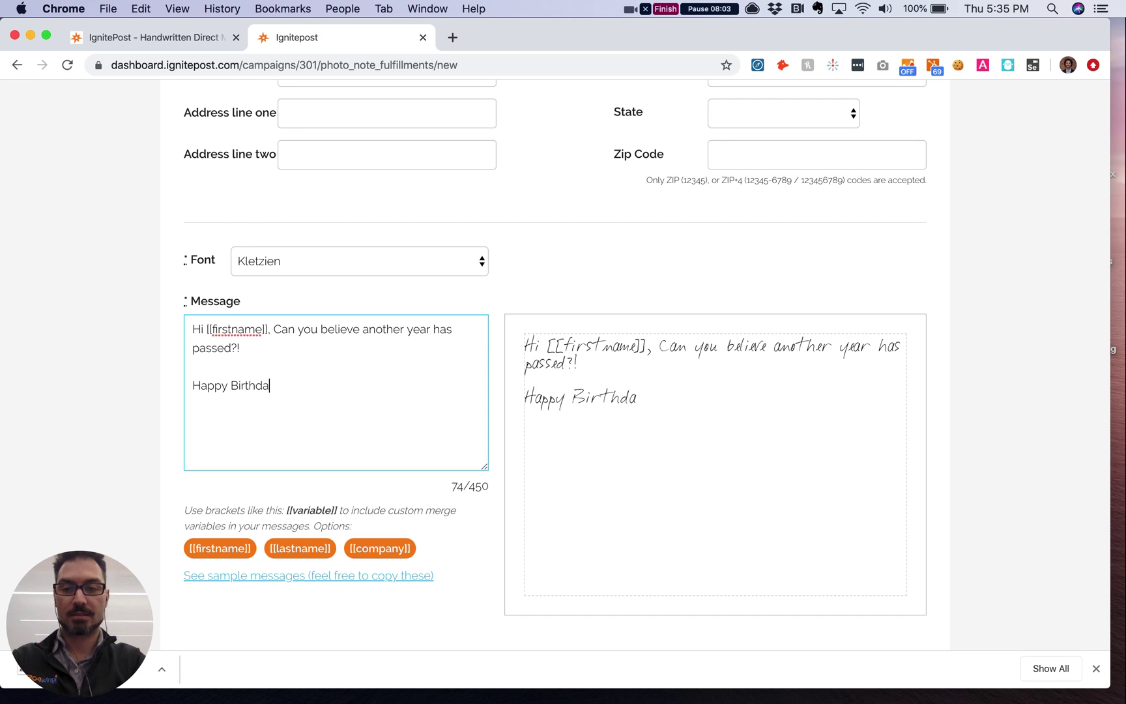
text(y!  Drop me a )
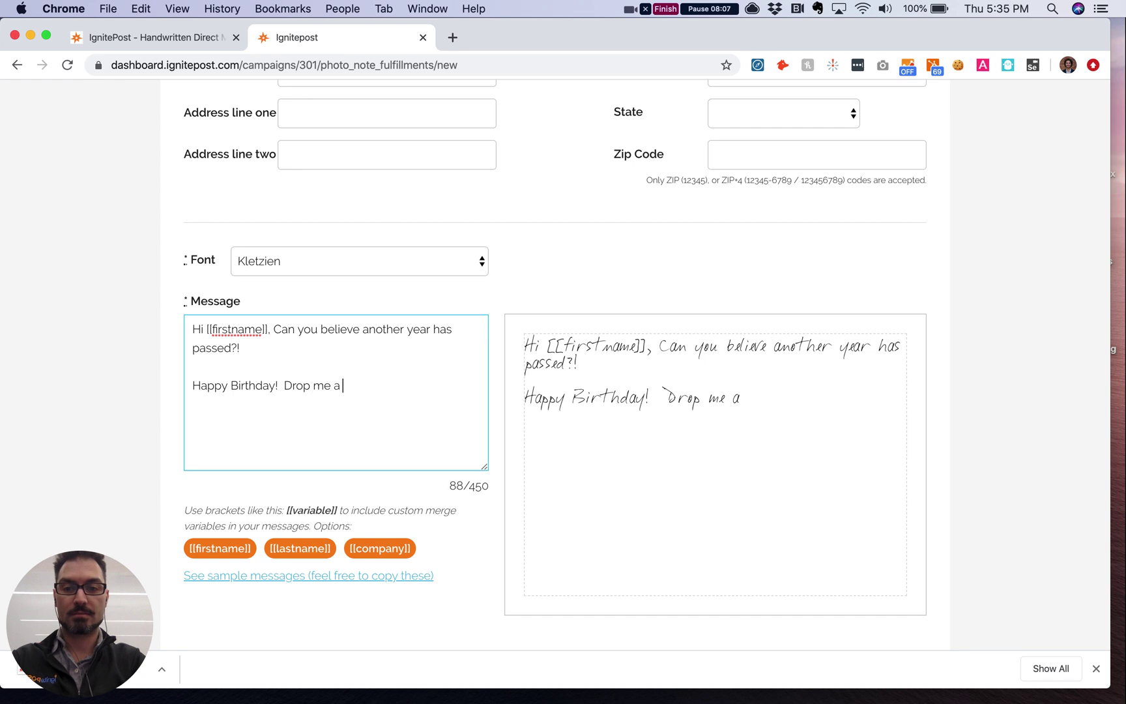
text(line when you )
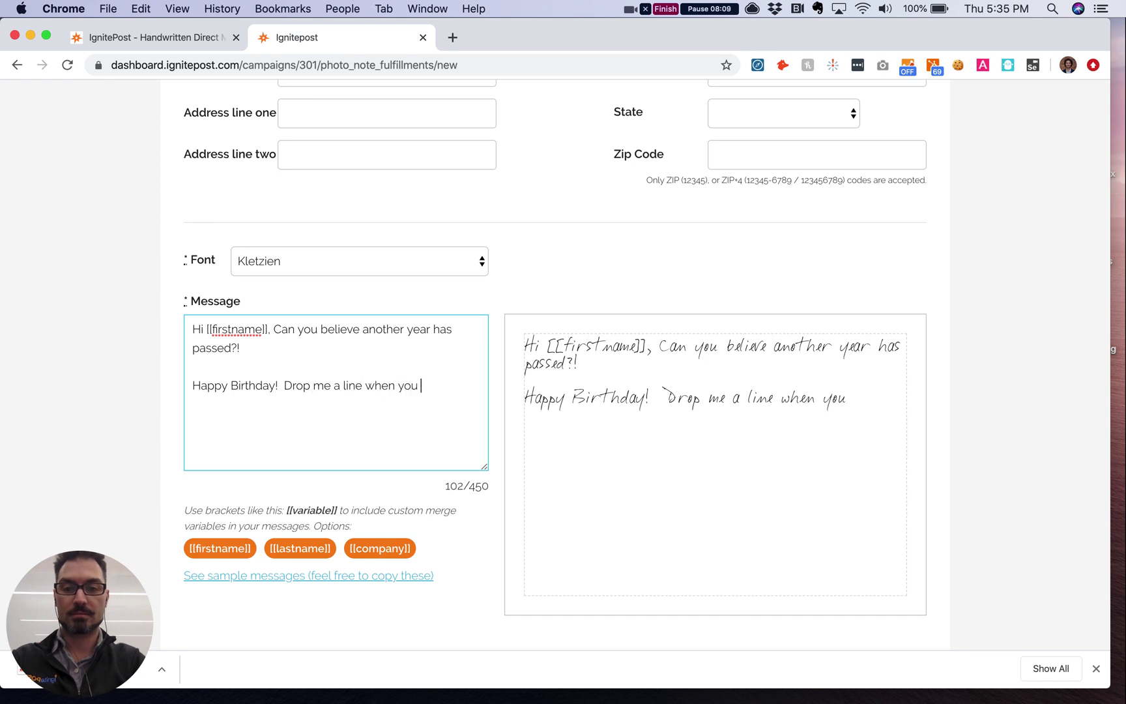
text(get this!)
Step: End the message with a 'Best,' sign-off and the sender's name on the next line
key(Return)
key(Return)
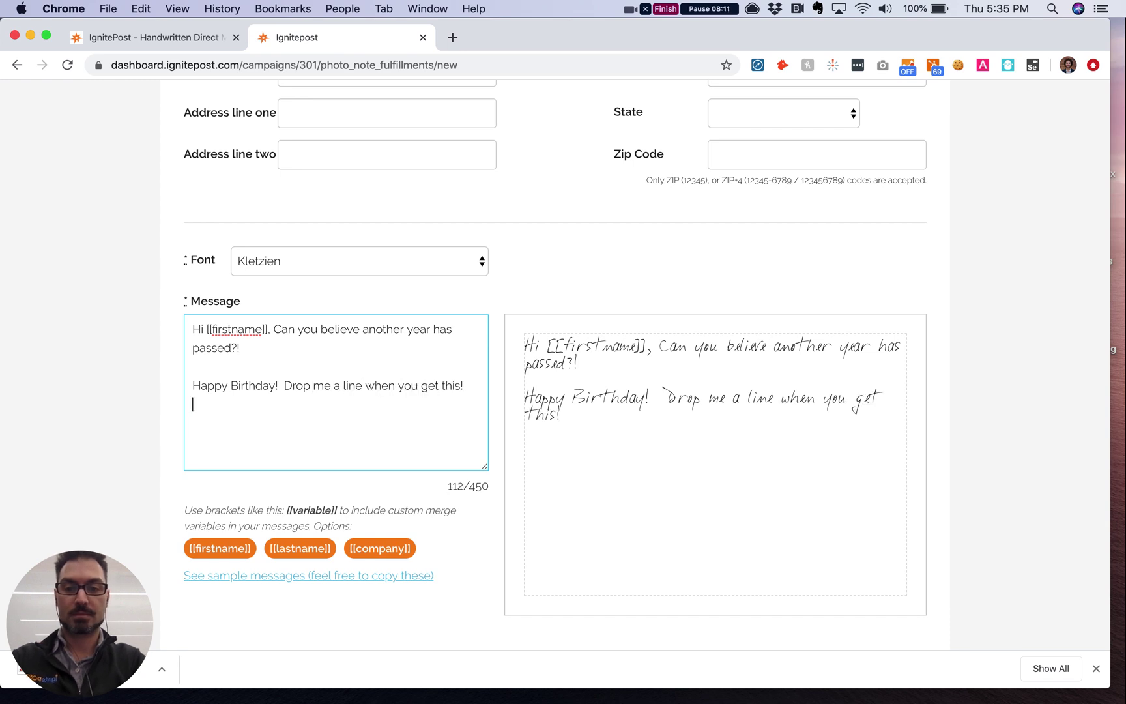
text(b)
key(BackSpace)
text(Best,)
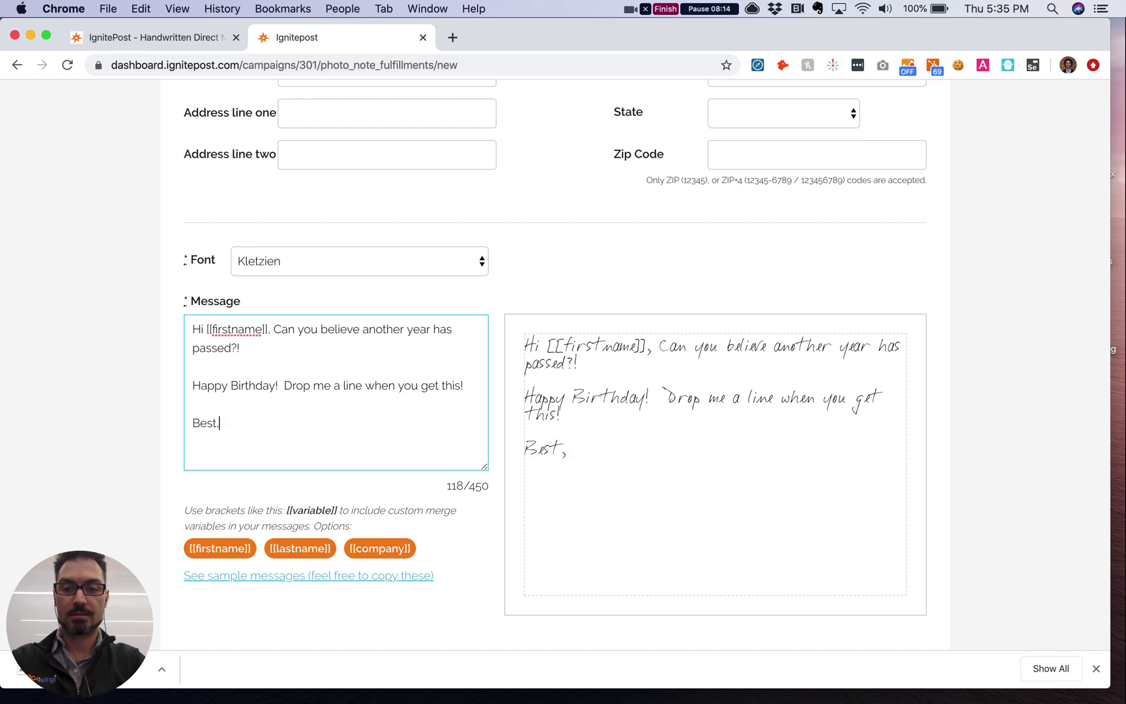
key(Return)
text(Arian)
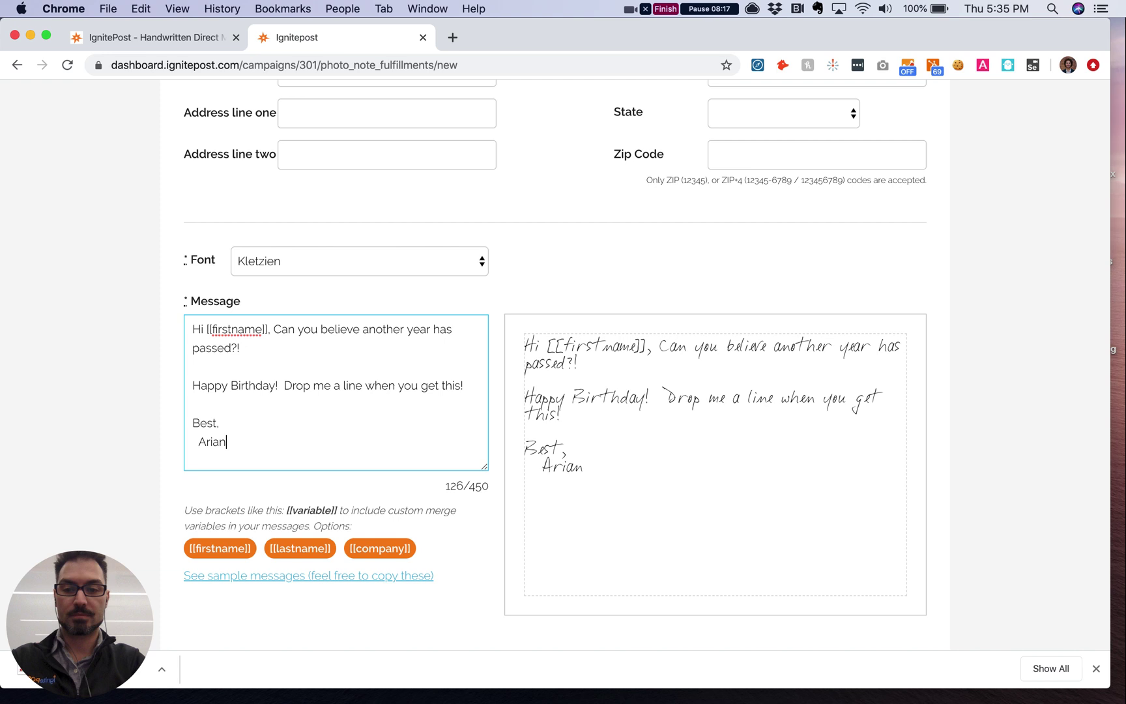
scroll(569, 387, down, 2)
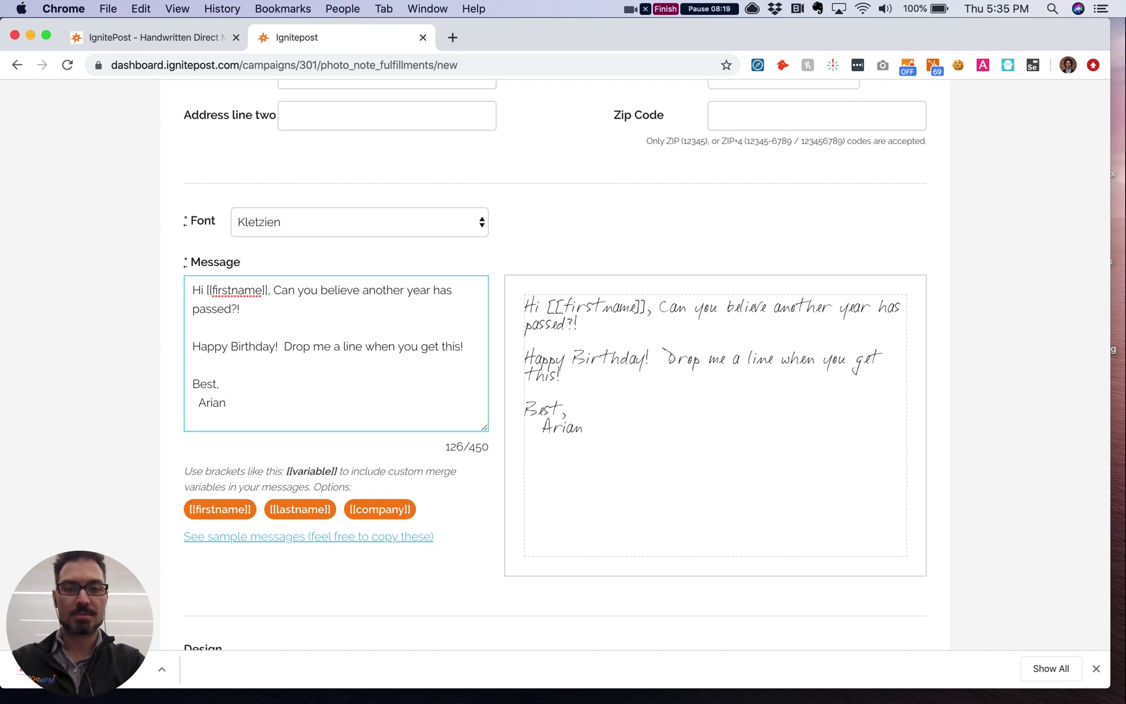
scroll(597, 365, down, 4)
Step: Choose the Happy Birthday card design and check it in the letter preview
scroll(164, 428, down, 6)
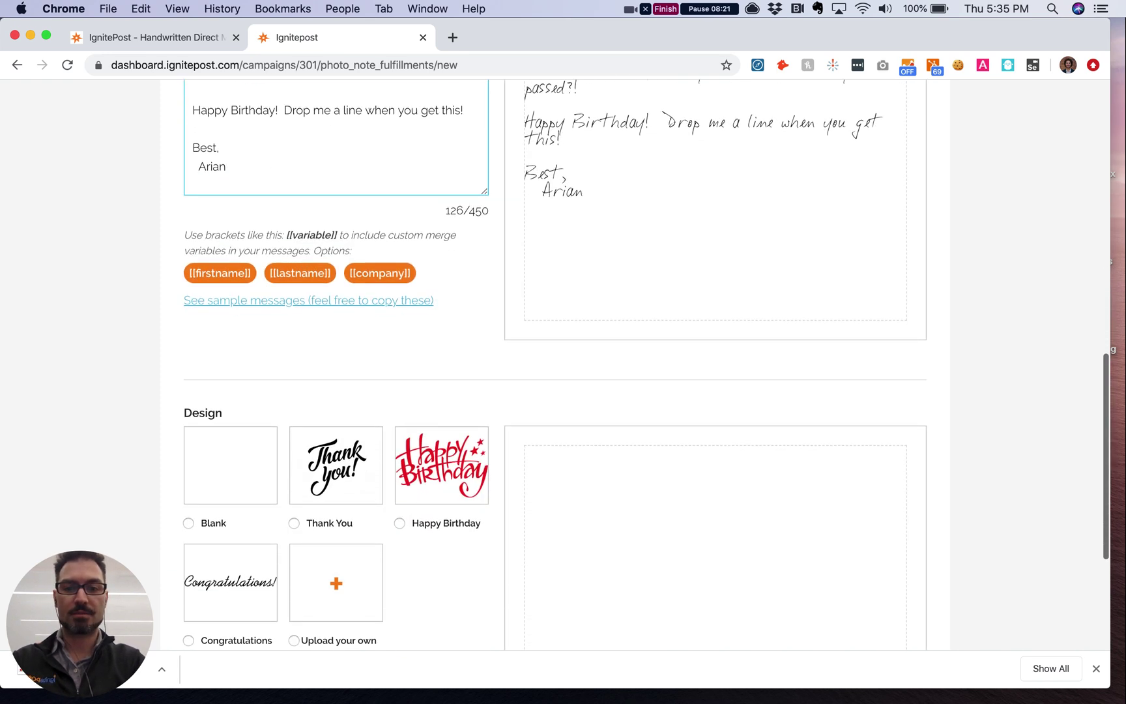
click(442, 427)
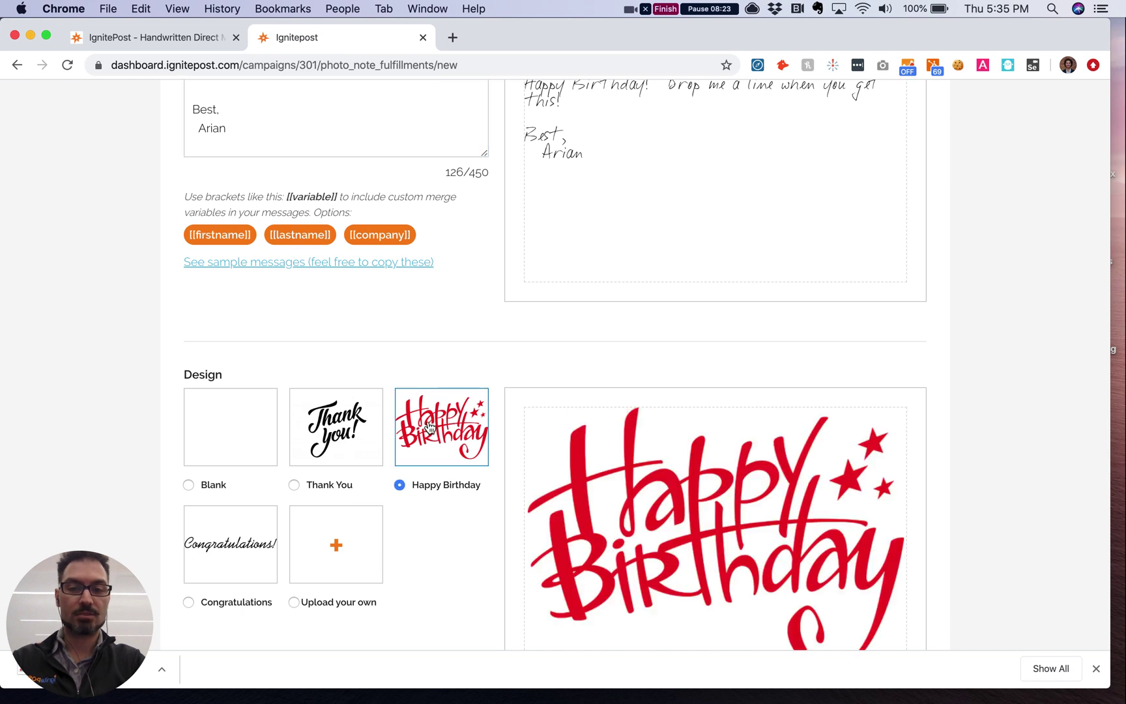
scroll(688, 518, down, 3)
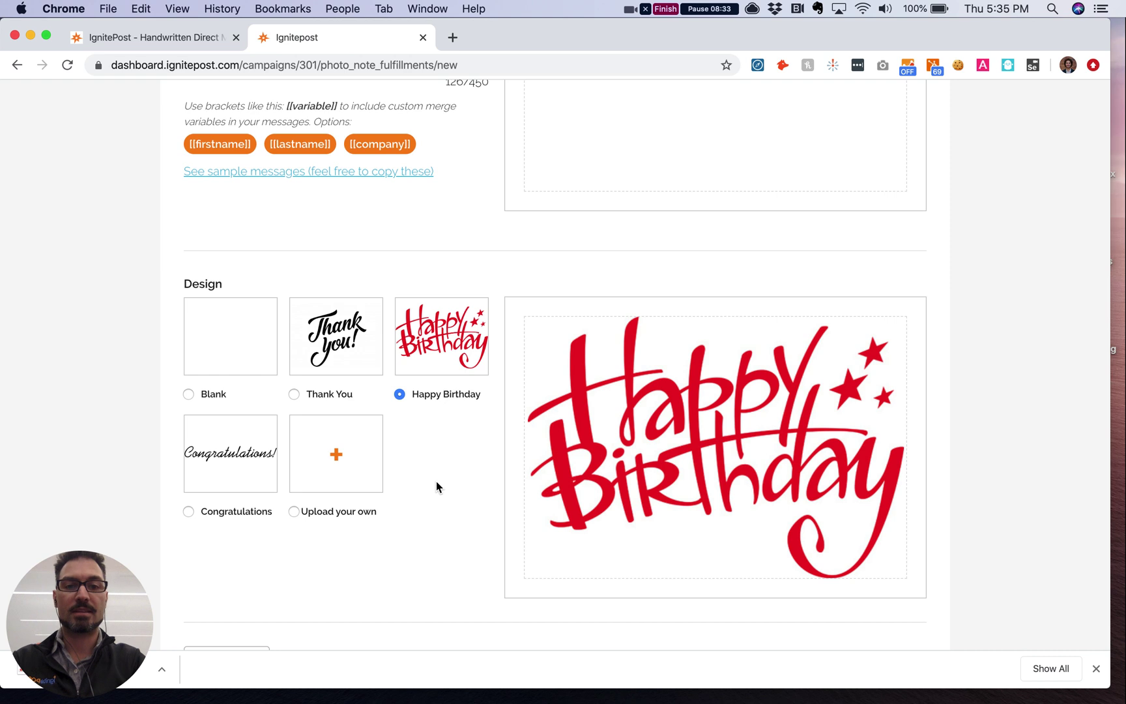
scroll(437, 482, up, 5)
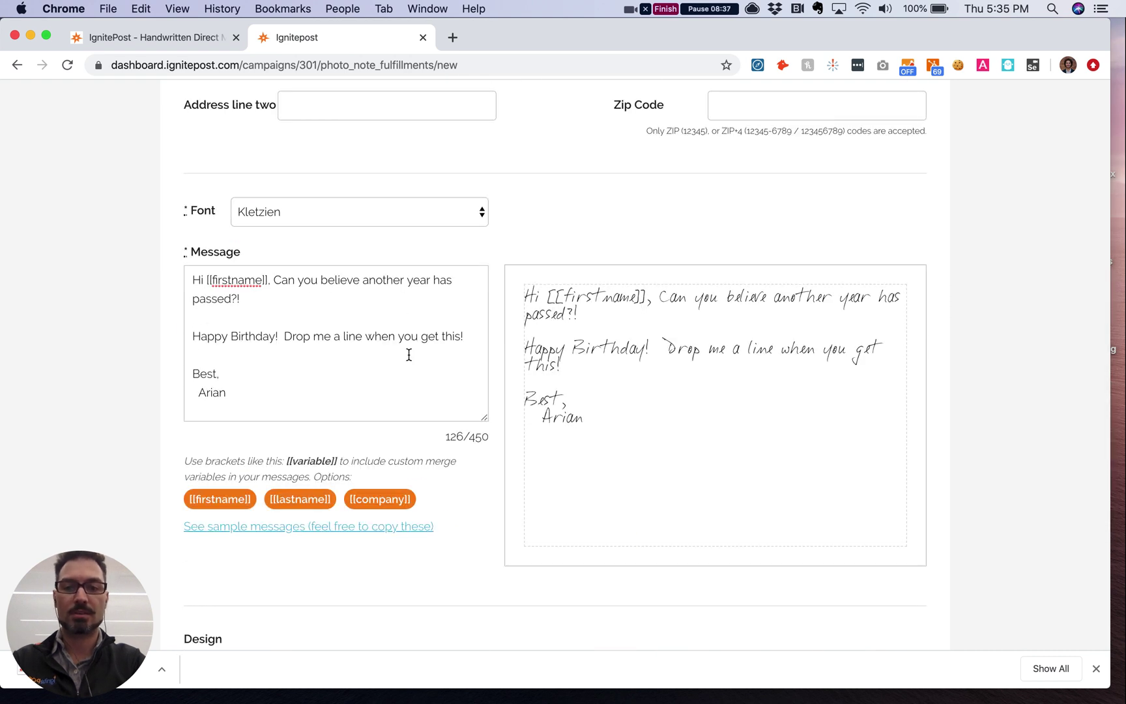
scroll(519, 473, down, 7)
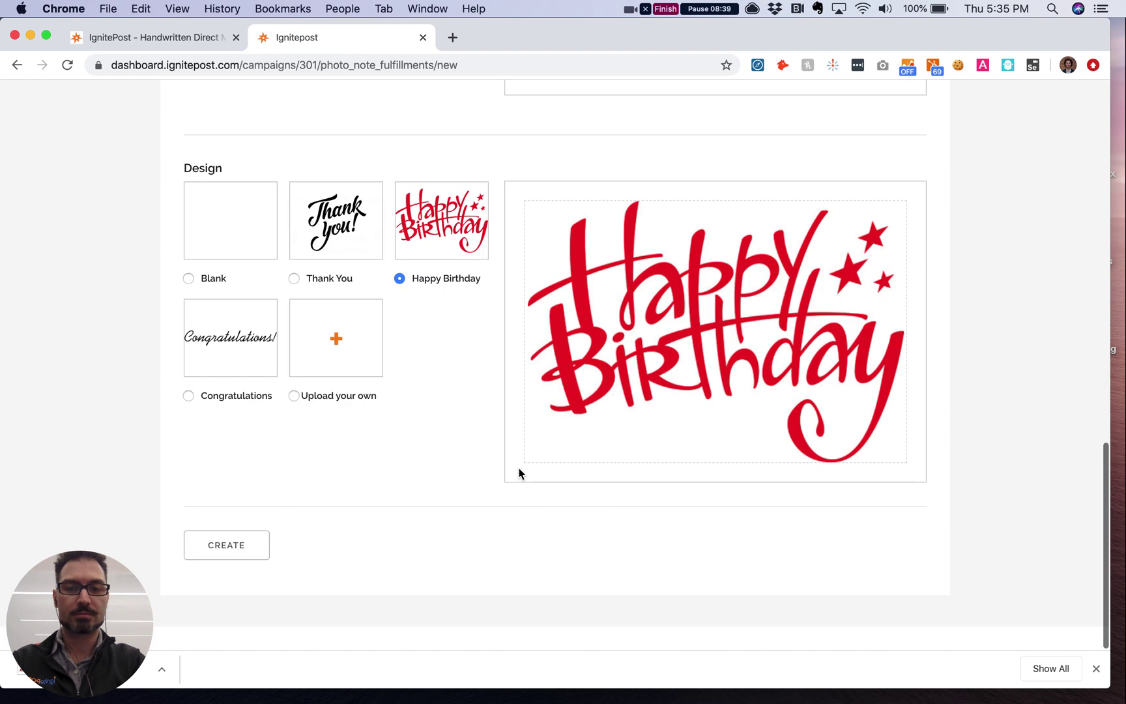
Step: Create the letter and review both birthday cards, shipping 08/01/2020 and 08/01/2021
click(228, 549)
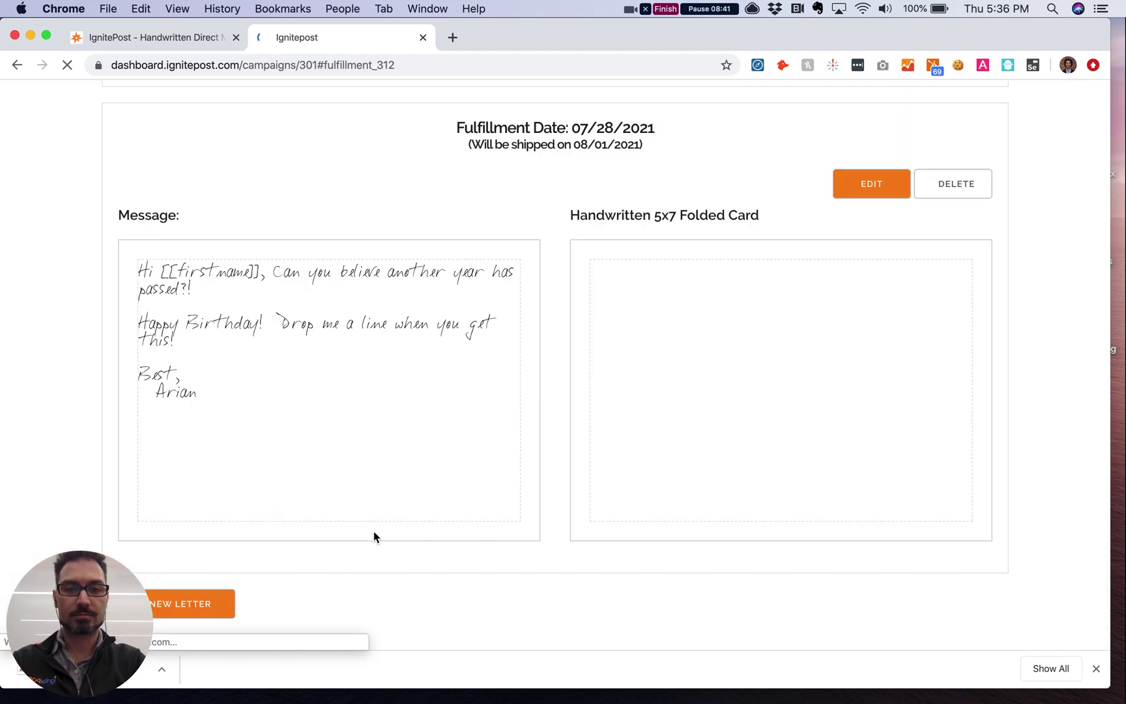
scroll(374, 533, up, 8)
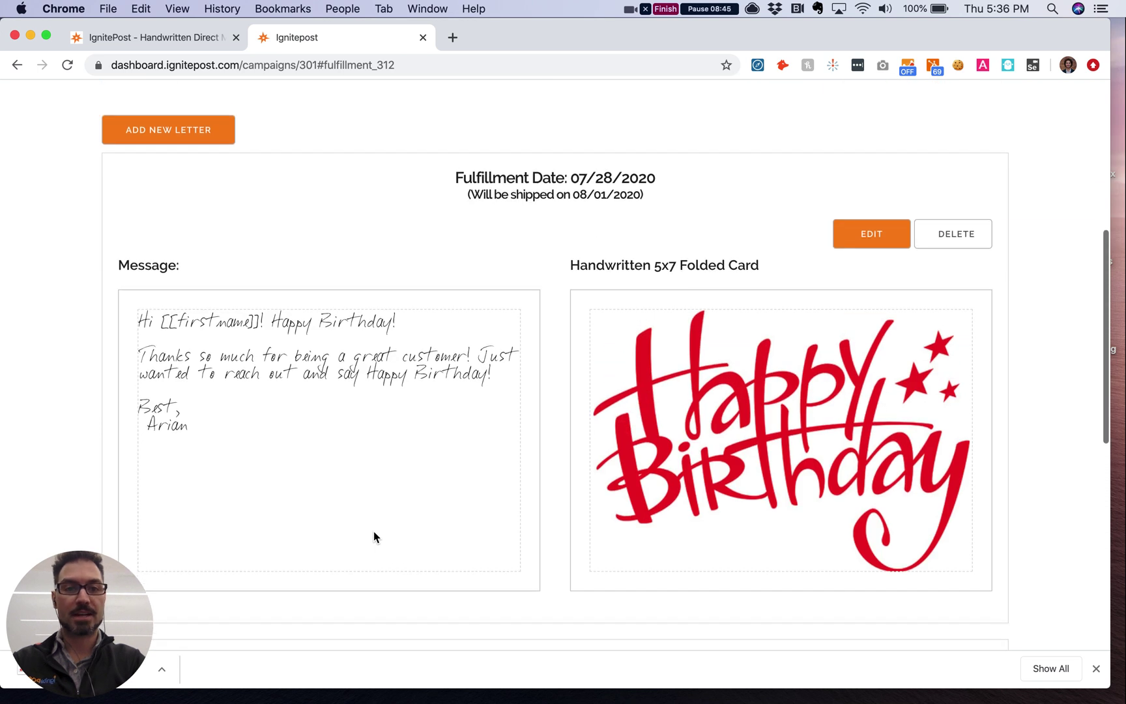
scroll(373, 531, down, 2)
scroll(373, 531, down, 5)
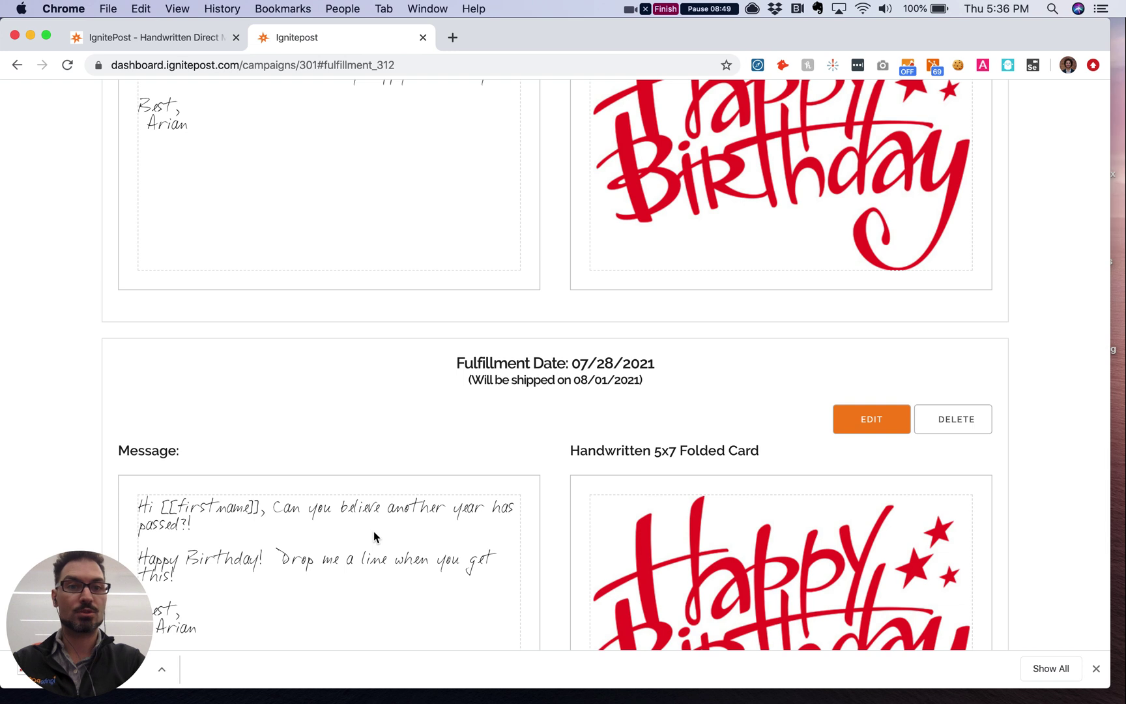
scroll(374, 533, up, 5)
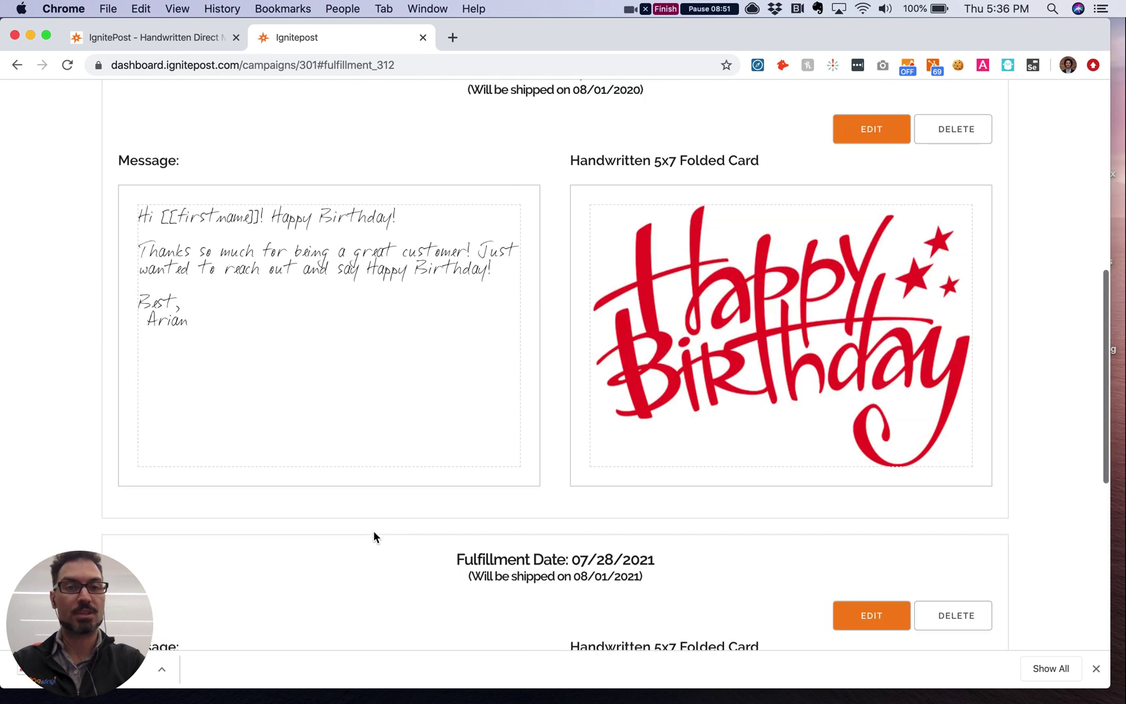
scroll(373, 531, up, 2)
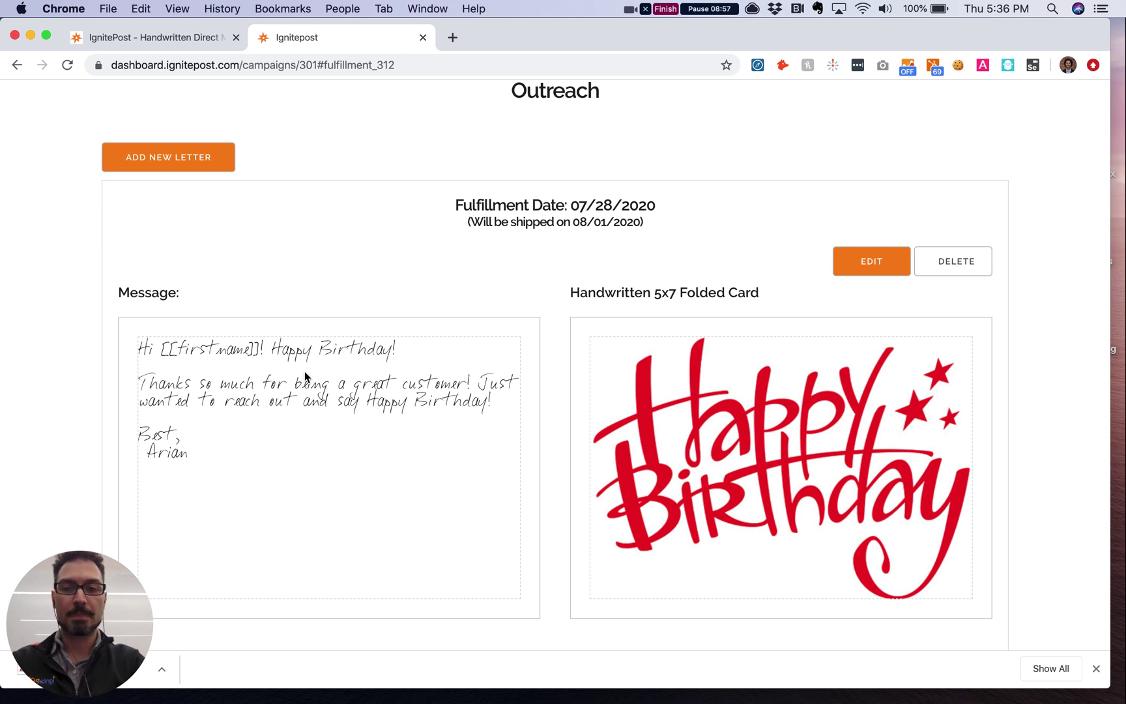
scroll(446, 421, up, 5)
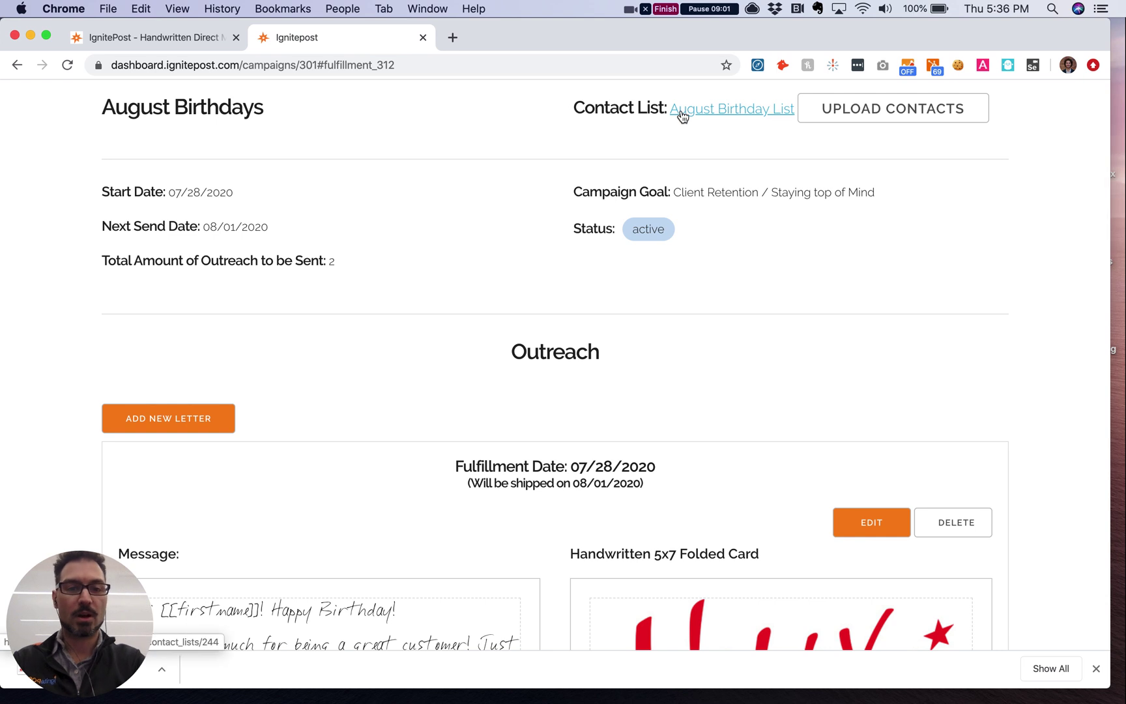
scroll(502, 342, down, 5)
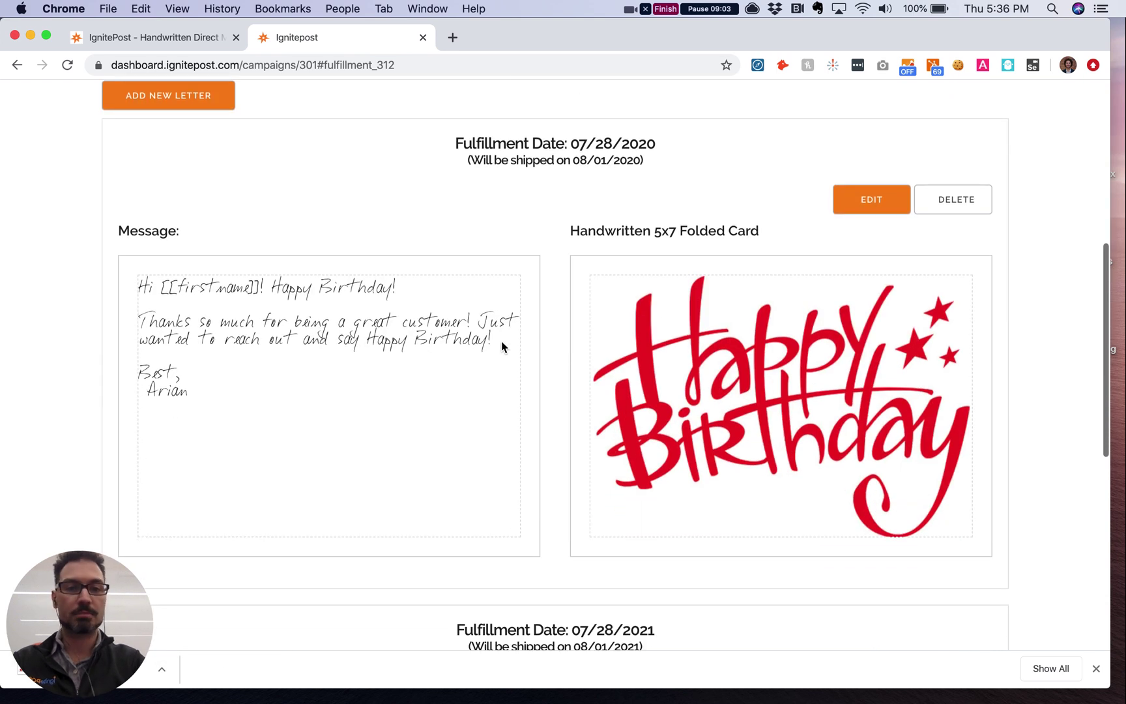
scroll(482, 344, down, 1)
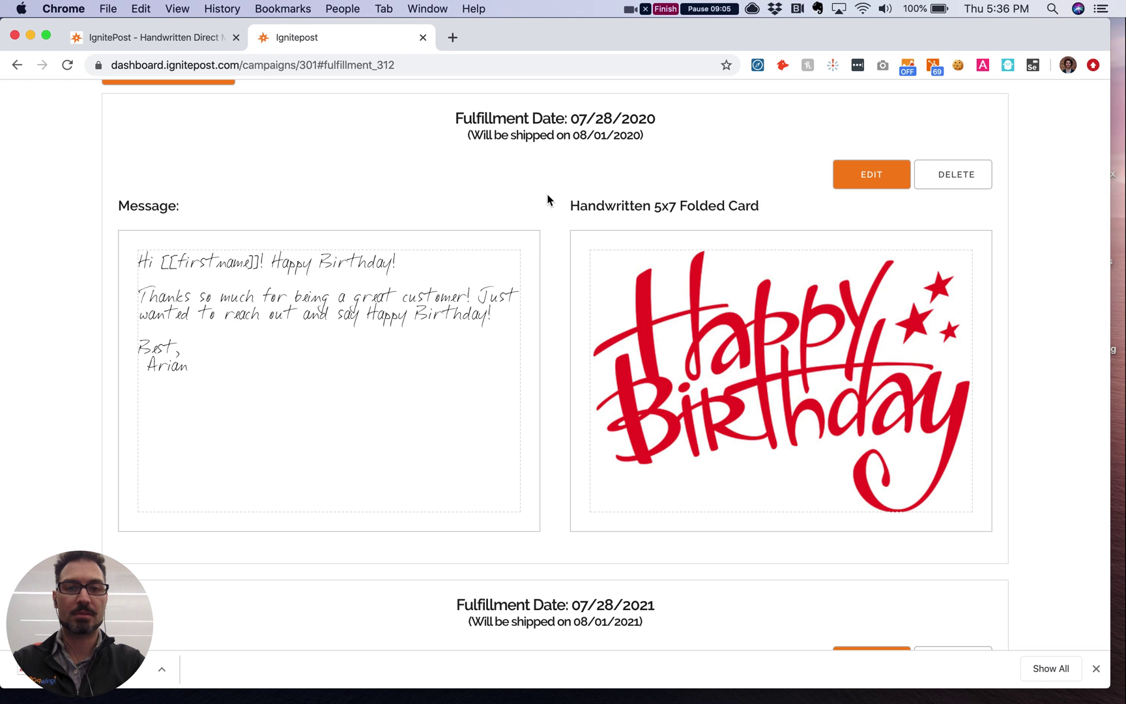
drag(597, 136, 644, 136)
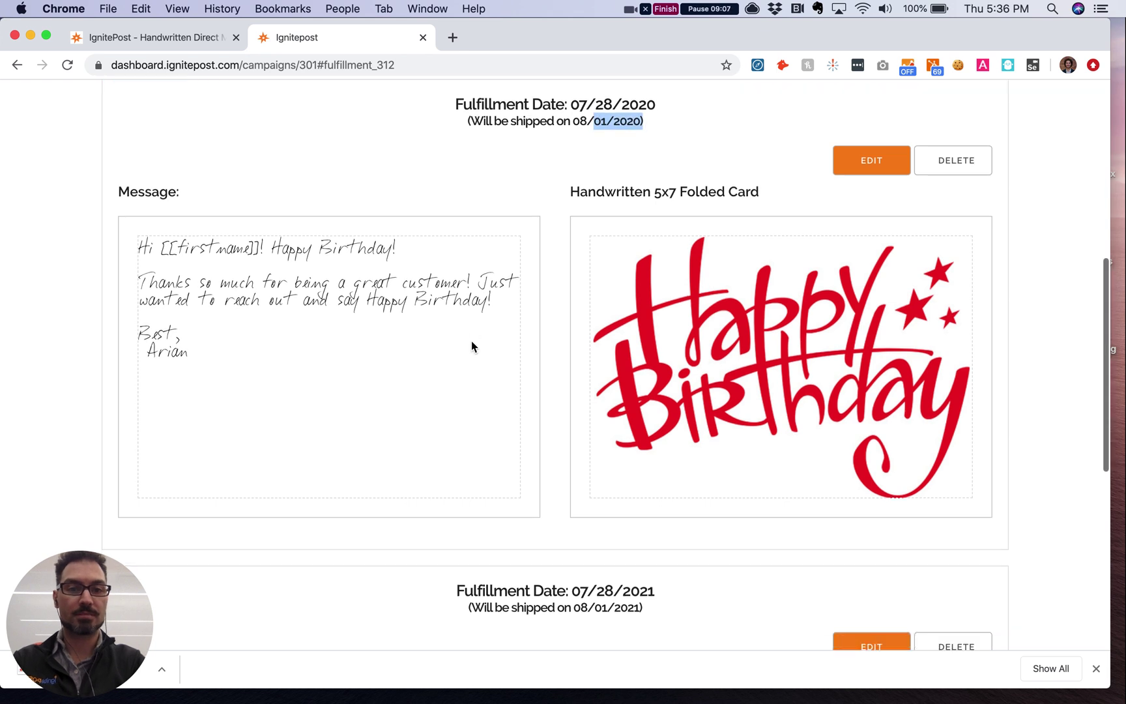
scroll(473, 344, down, 3)
scroll(472, 346, down, 4)
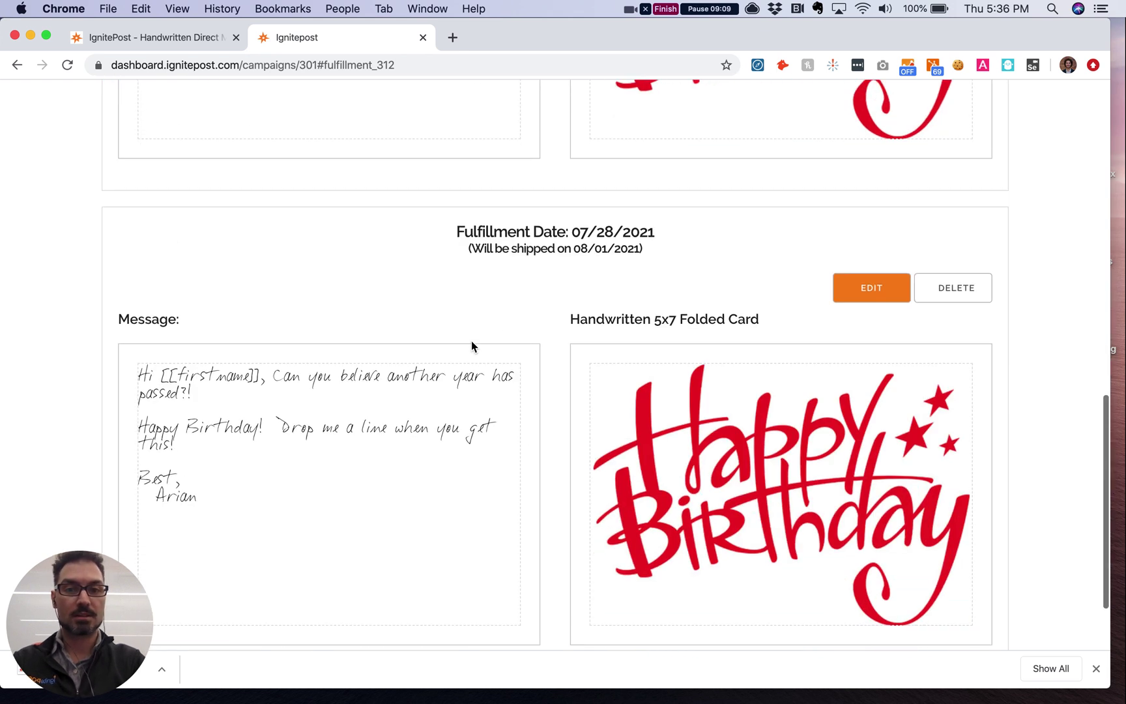
drag(593, 249, 639, 248)
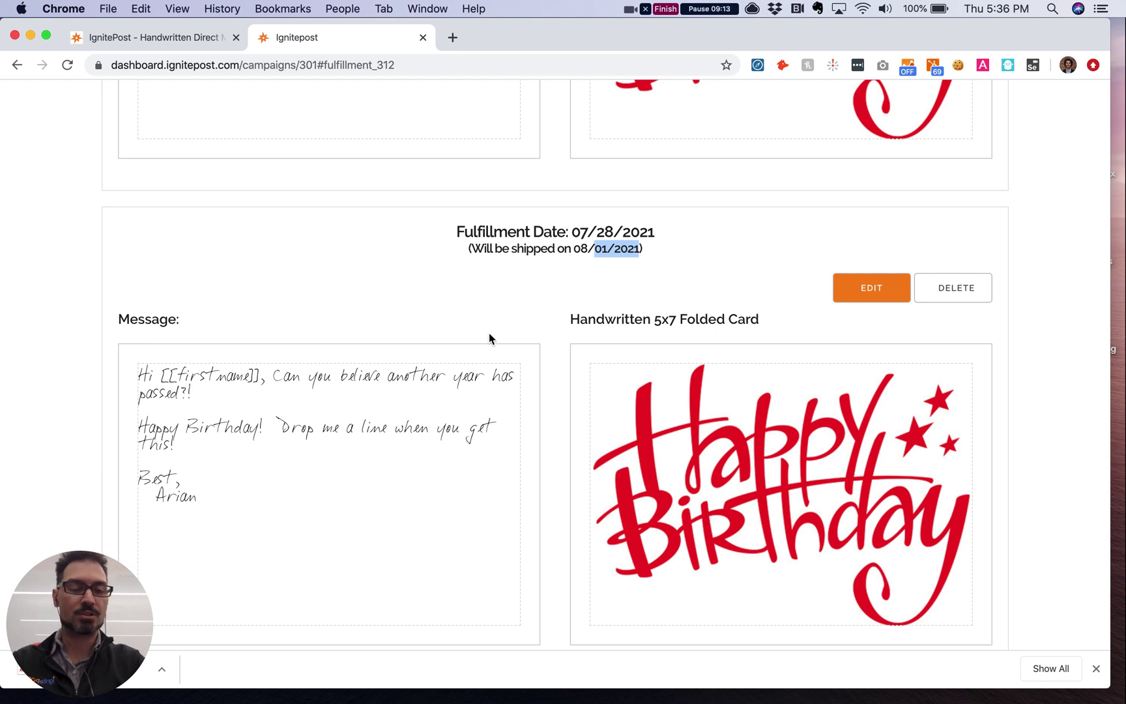
scroll(457, 357, down, 2)
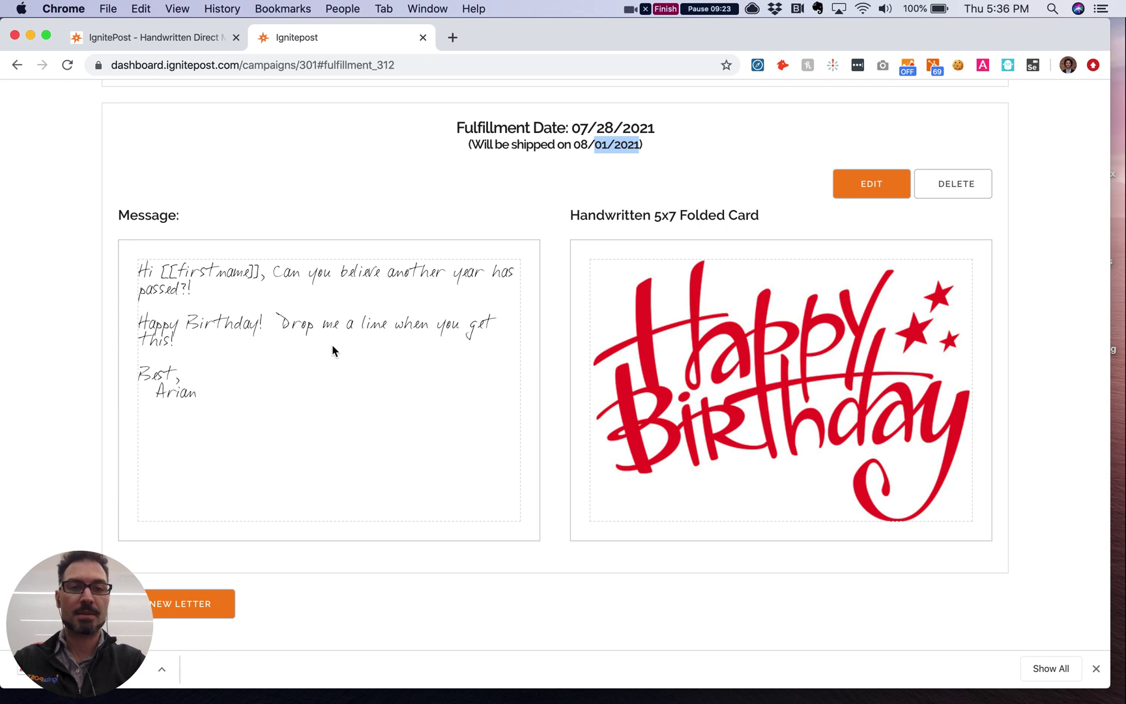
scroll(332, 350, up, 2)
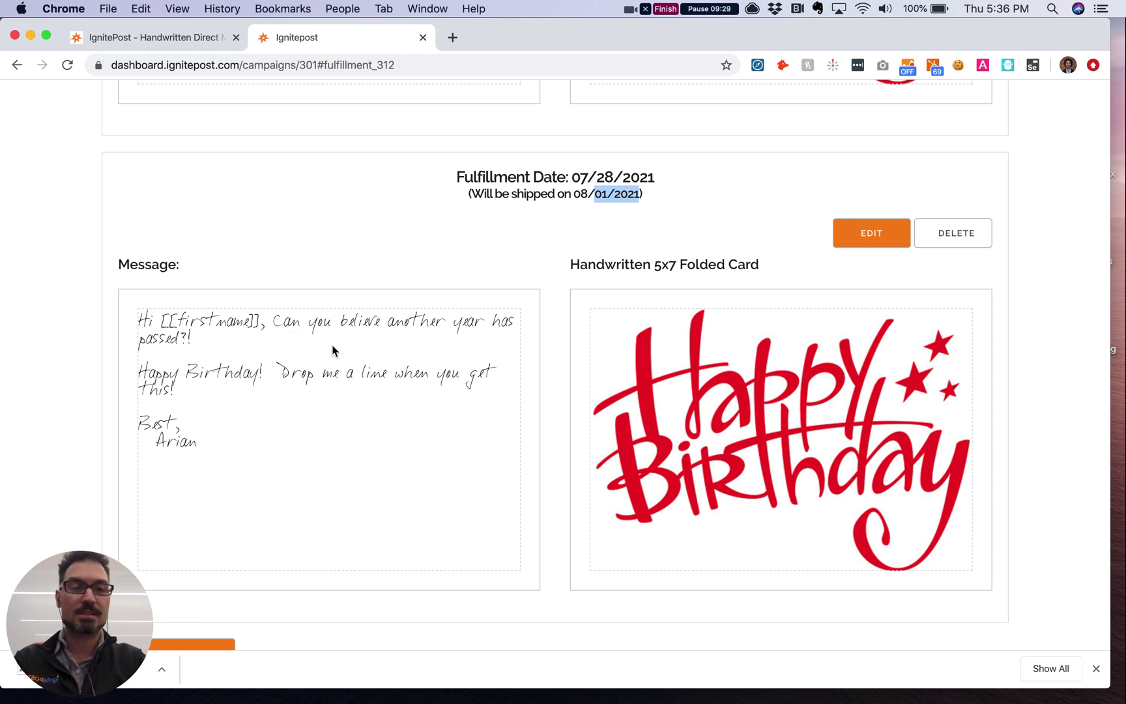
scroll(333, 350, up, 3)
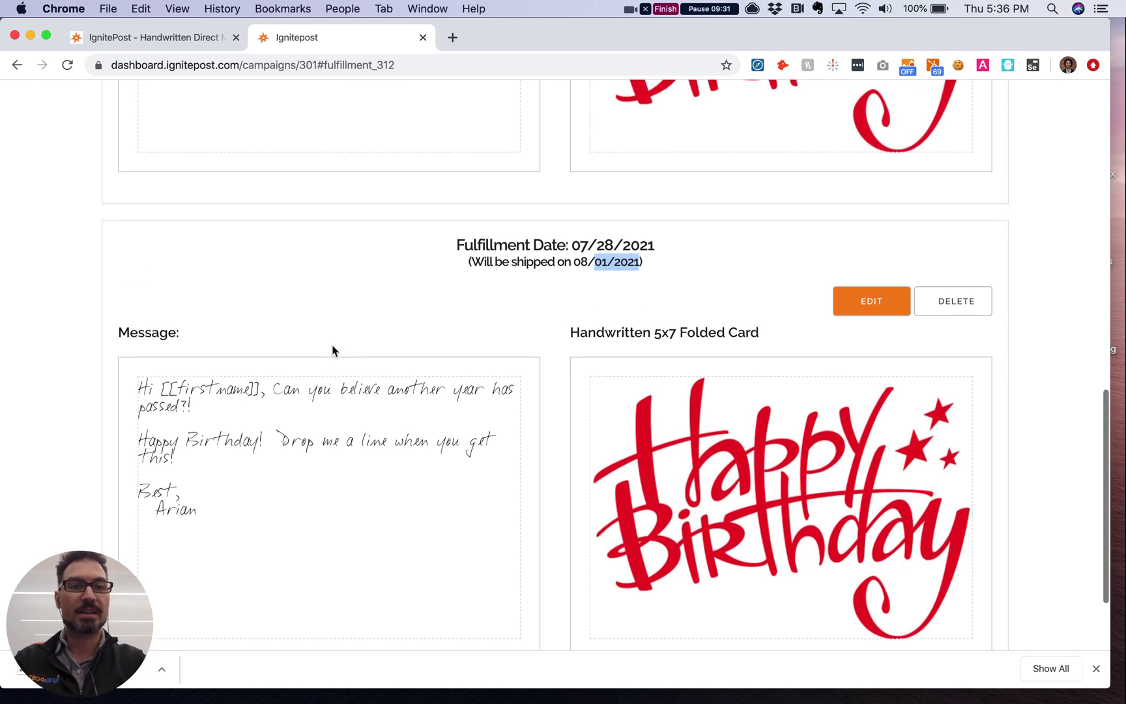
click(332, 351)
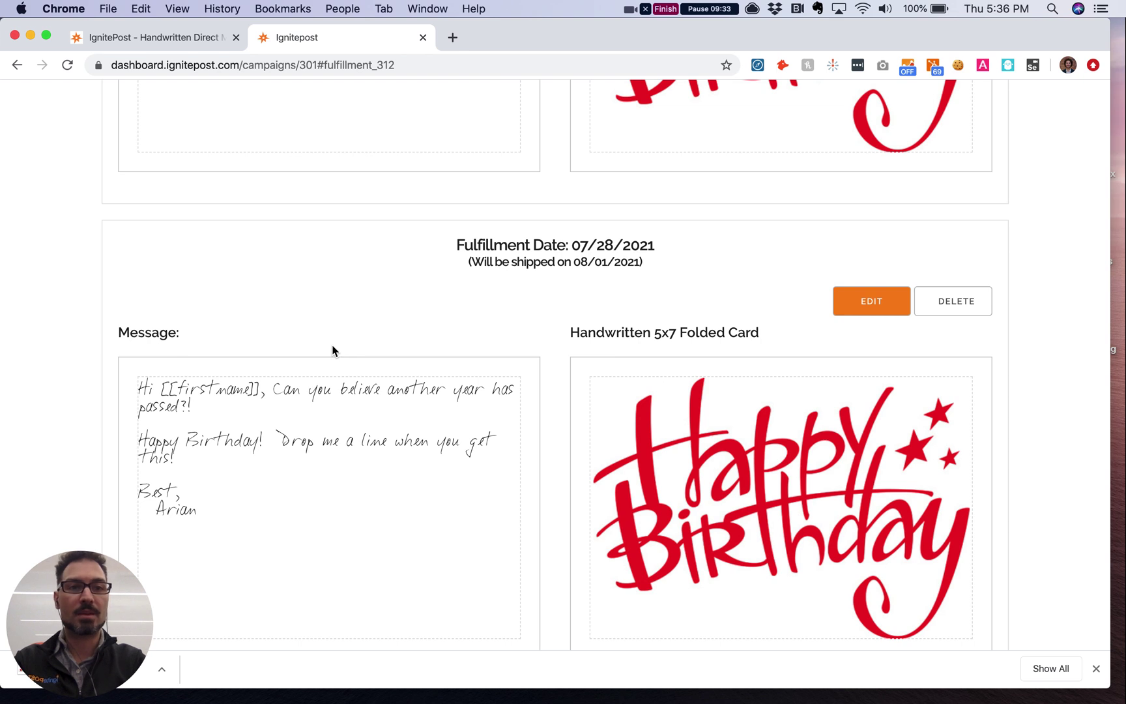
scroll(332, 350, up, 10)
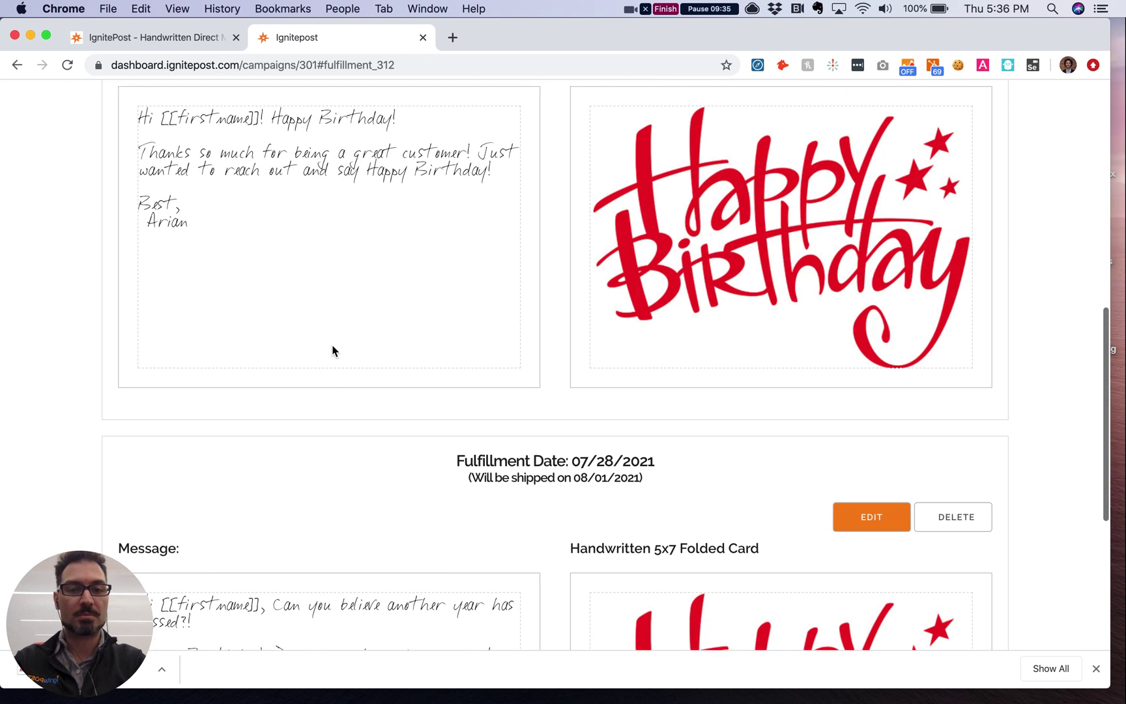
scroll(333, 351, up, 2)
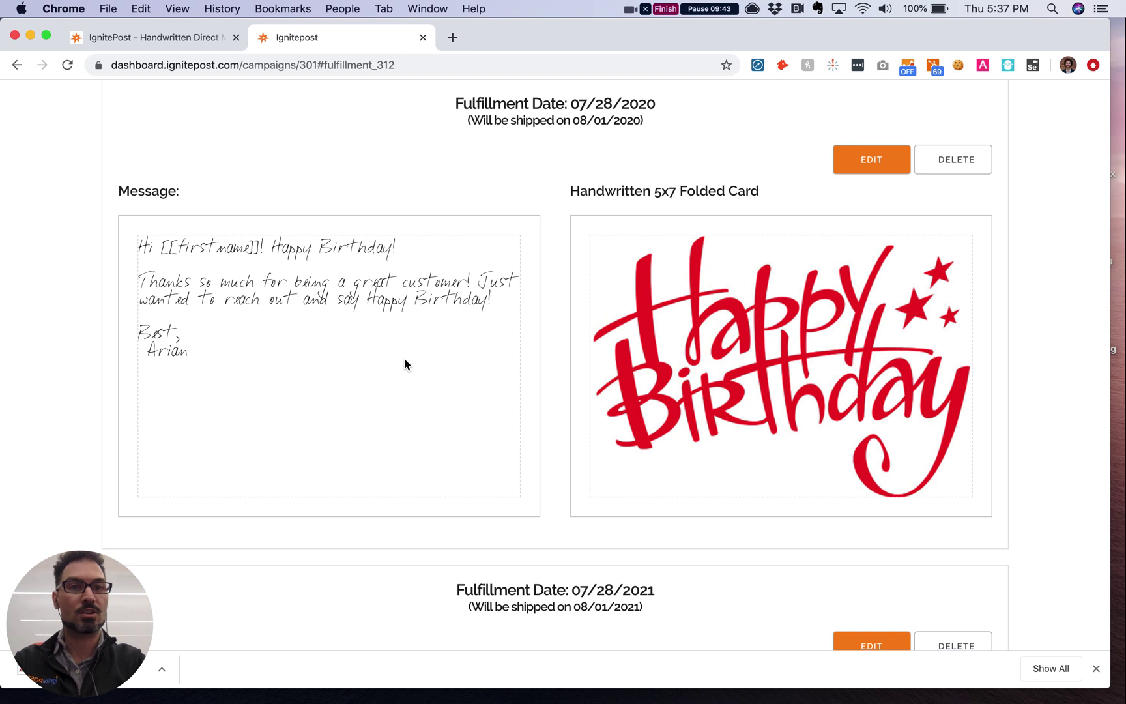
scroll(404, 364, down, 4)
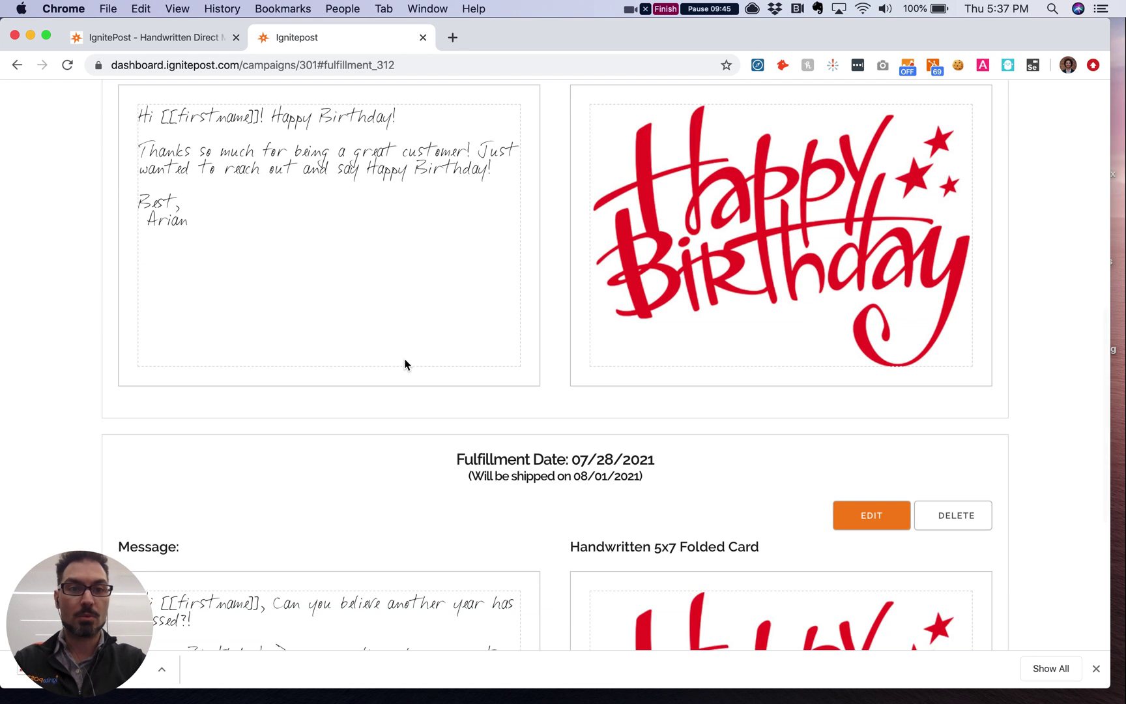
scroll(404, 363, down, 5)
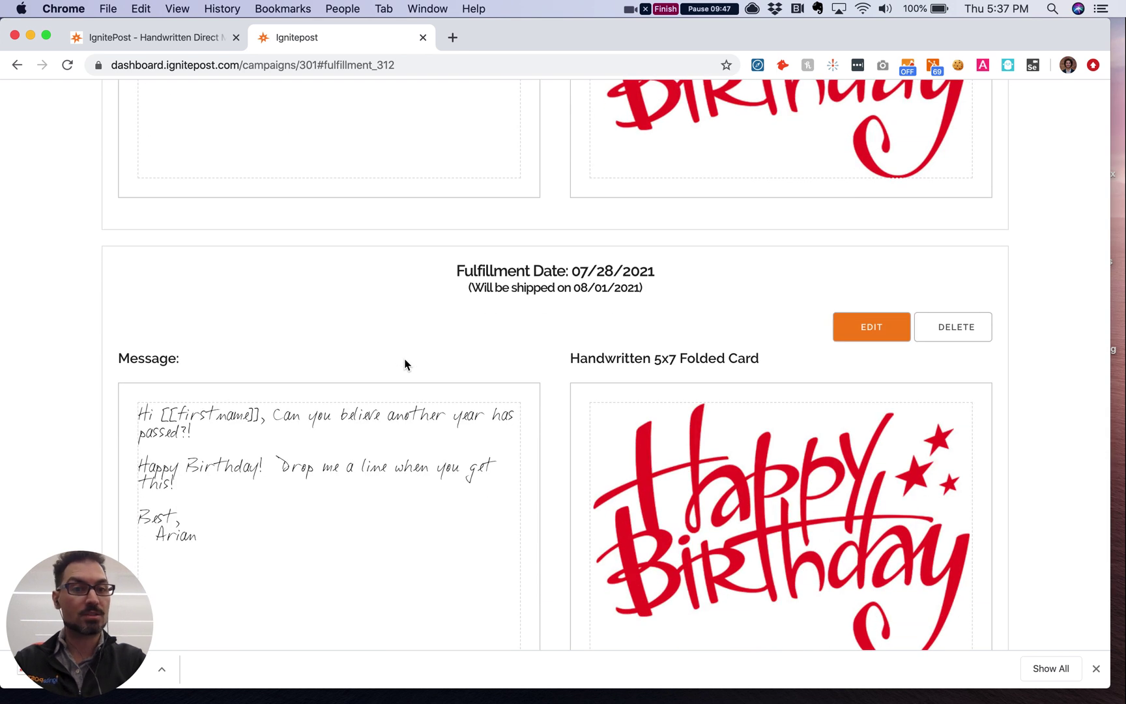
scroll(404, 364, up, 20)
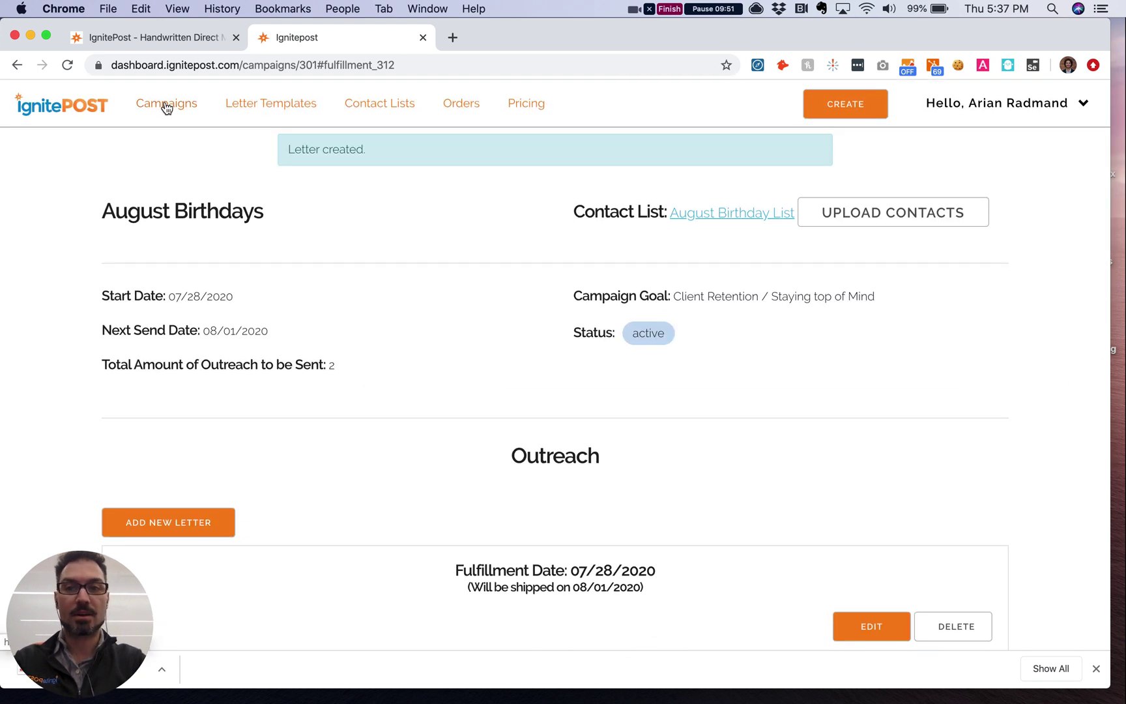
Step: Go back to the Your Campaigns list and open the August Birthdays campaign
click(166, 105)
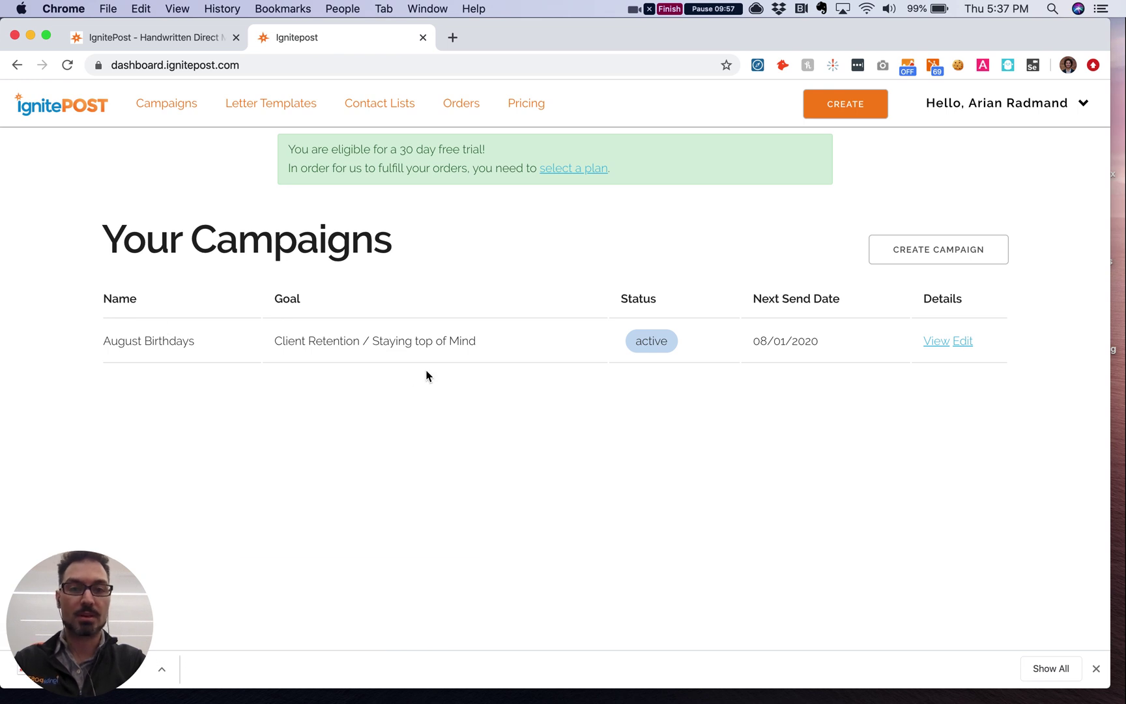
click(936, 344)
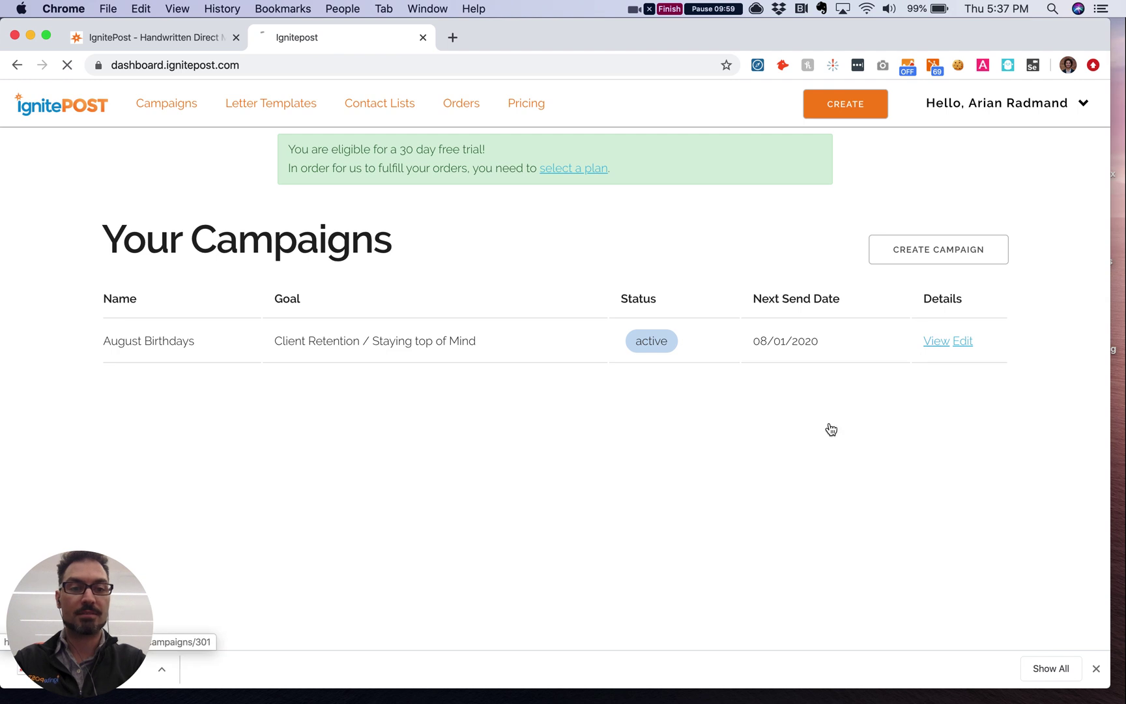
scroll(600, 471, down, 8)
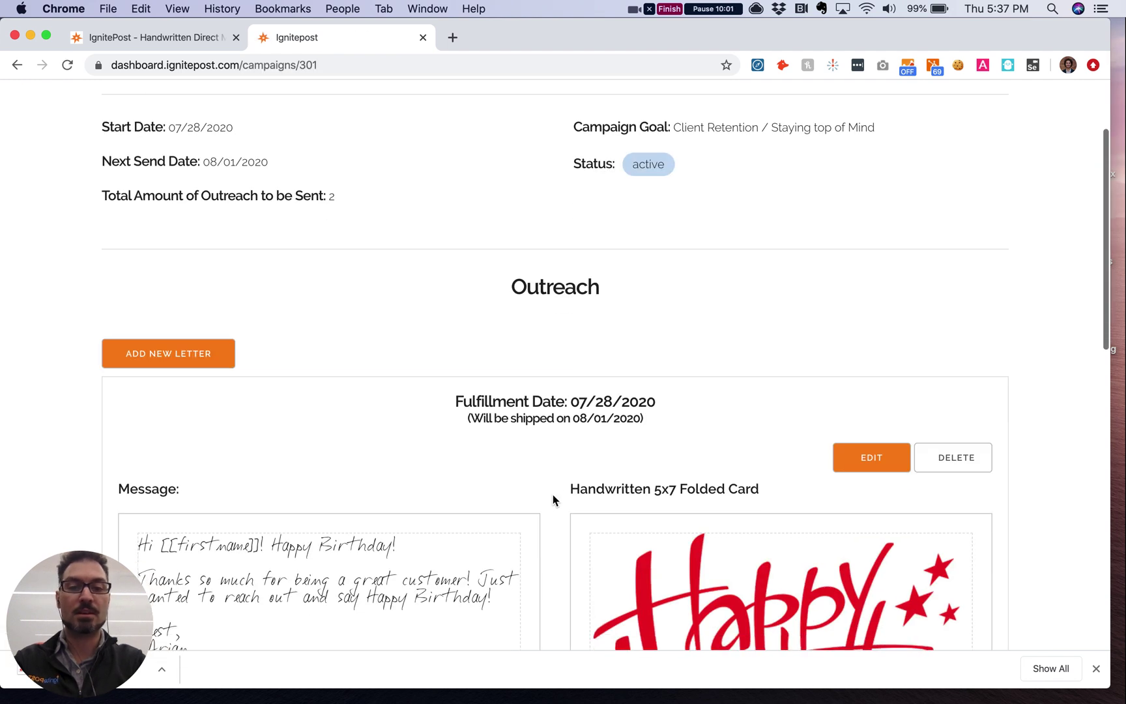
scroll(552, 500, down, 1)
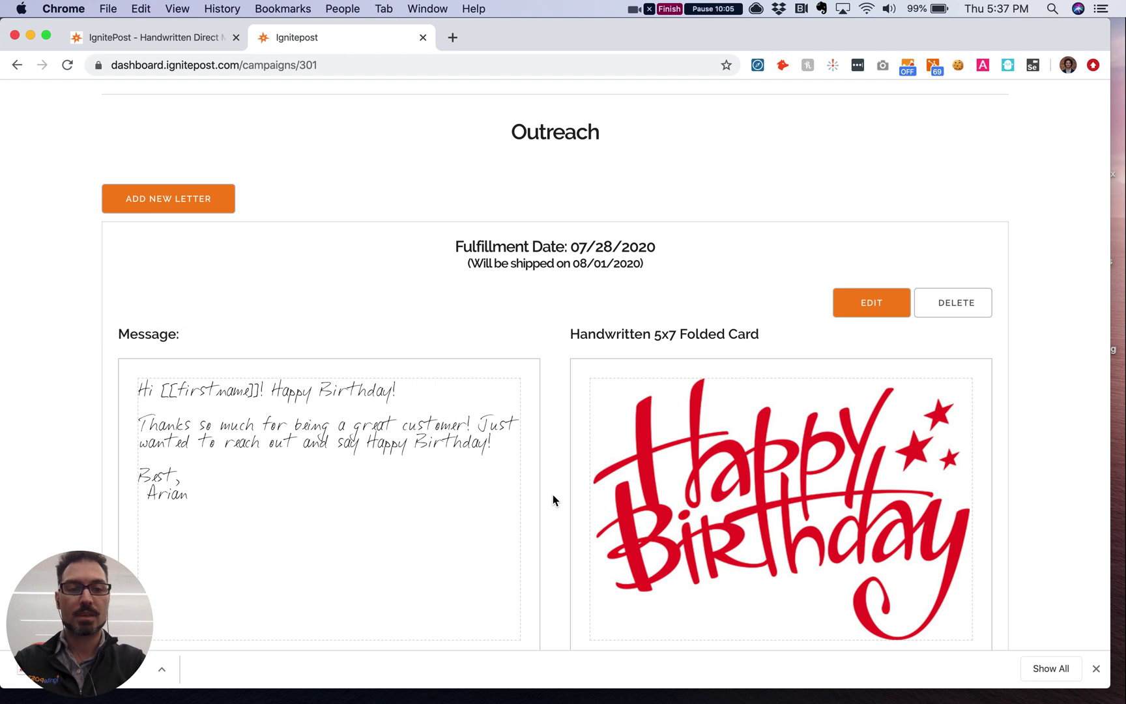
scroll(553, 499, down, 2)
scroll(553, 499, up, 2)
scroll(553, 499, up, 5)
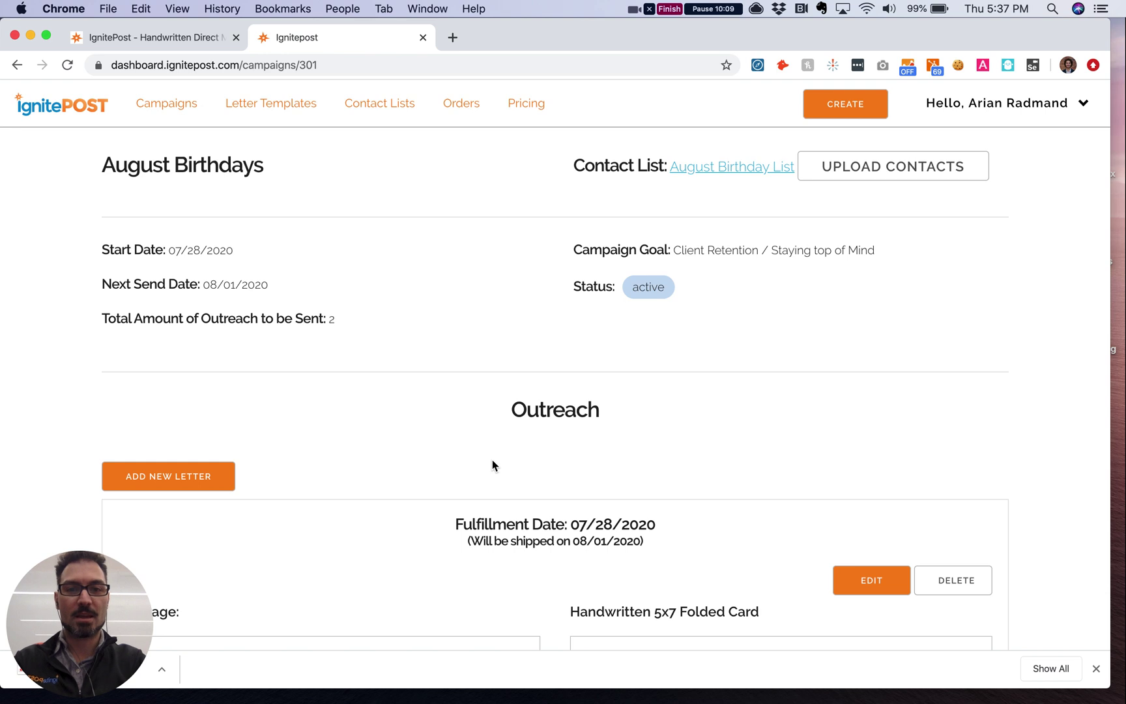
click(170, 104)
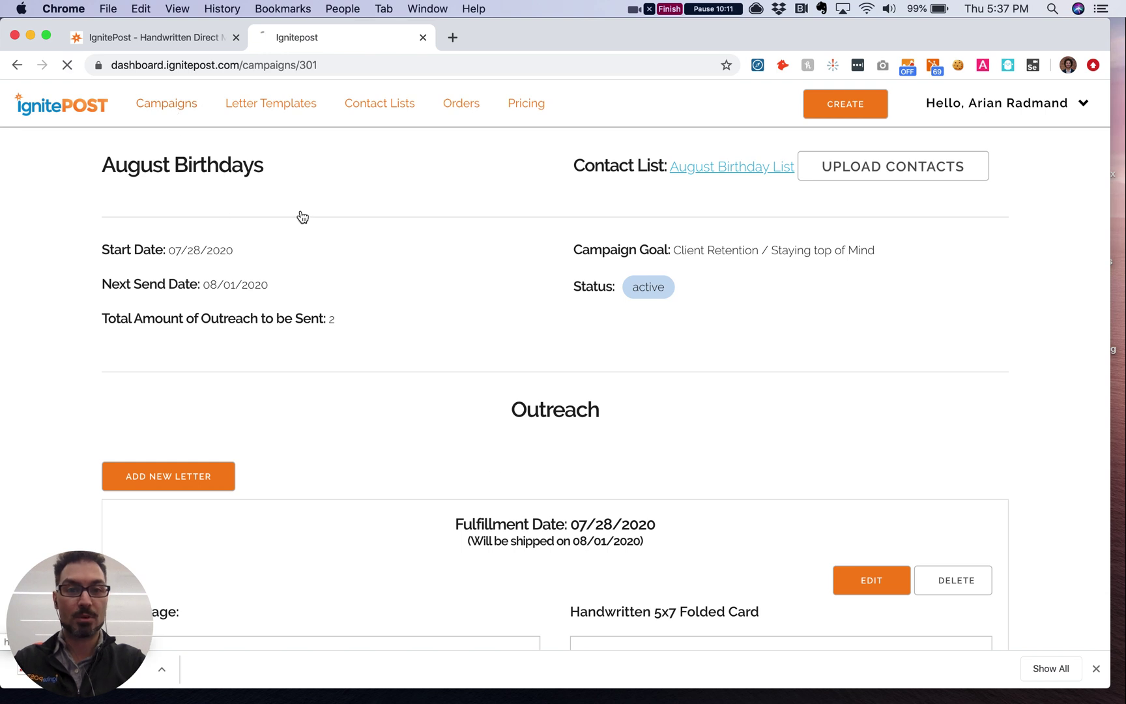